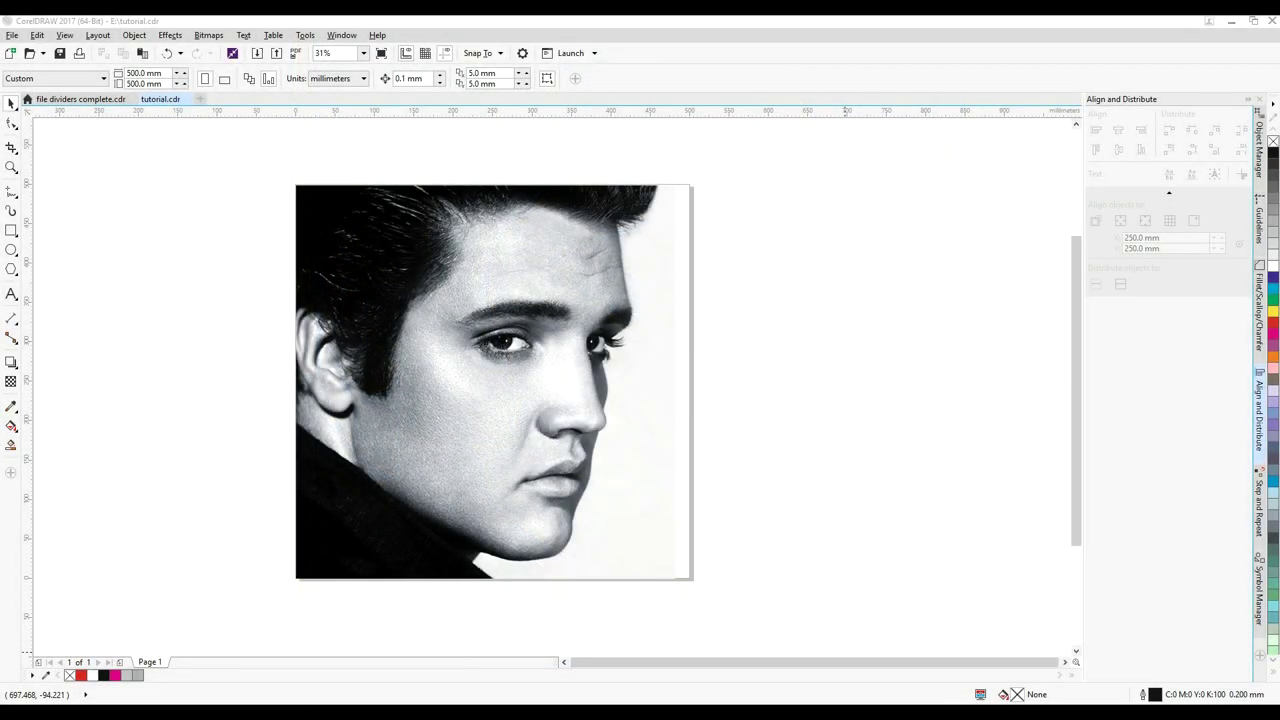
# - Select the portrait photo and desaturate it
pyautogui.click(660, 393)
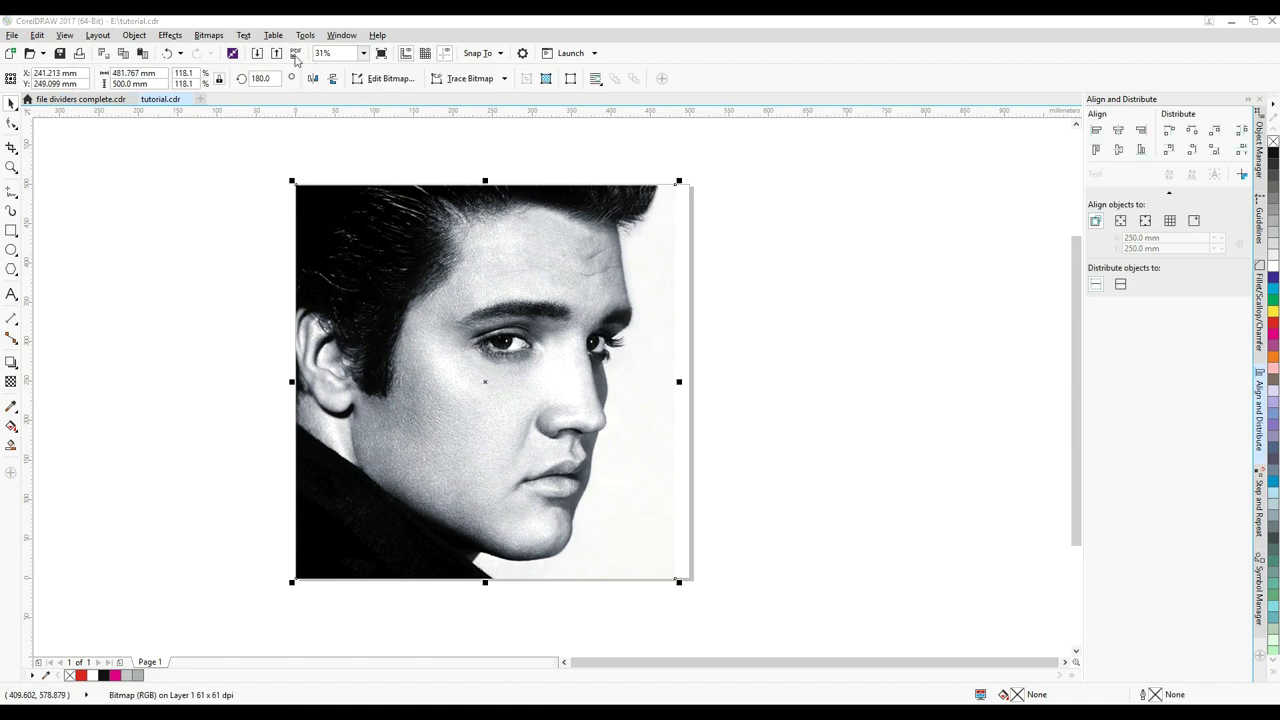
pyautogui.click(170, 35)
pyautogui.moveTo(180, 48)
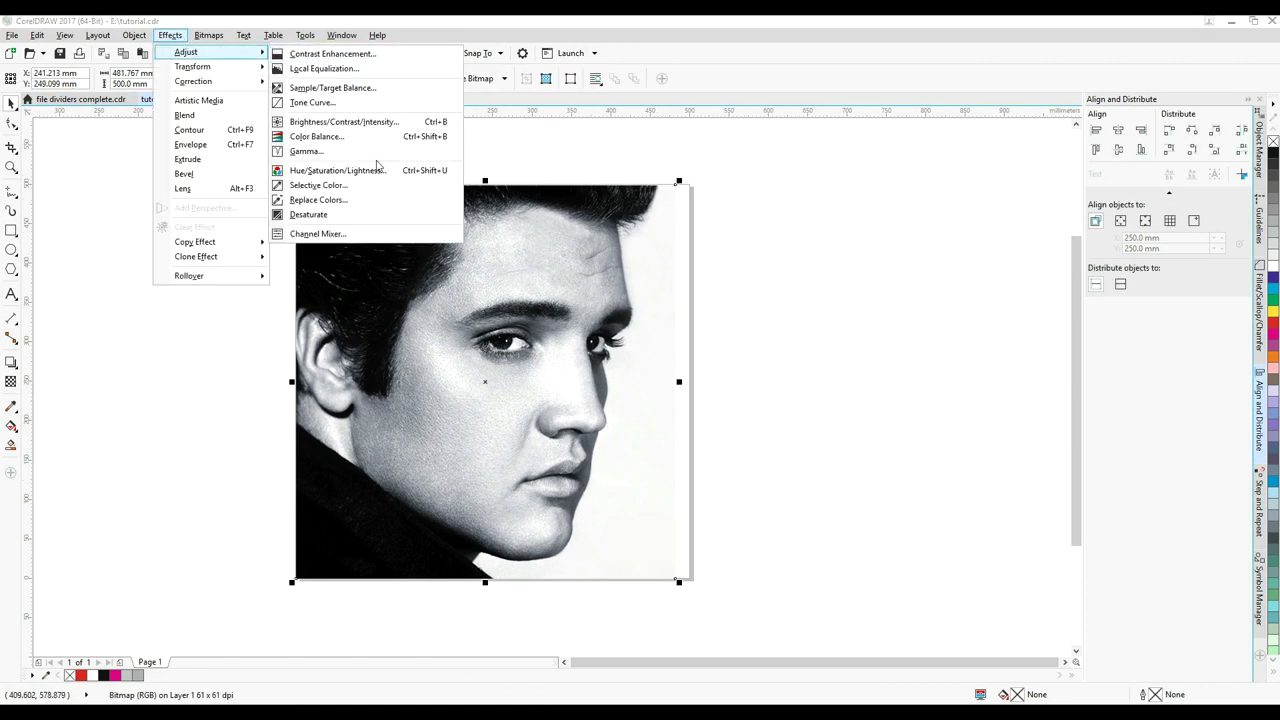
pyautogui.click(391, 211)
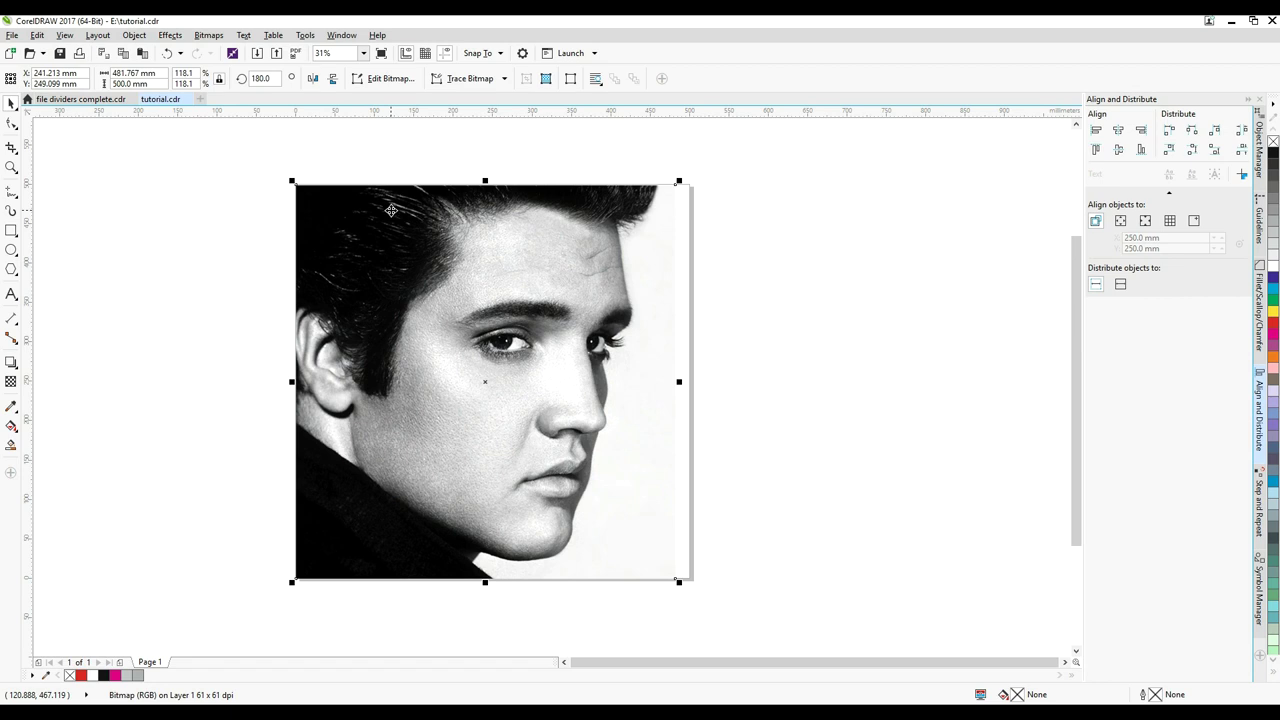
# - Apply Brightness/Contrast/Intensity to the portrait with brightness -20, contrast 99 and a slightly raised intensity
pyautogui.click(169, 35)
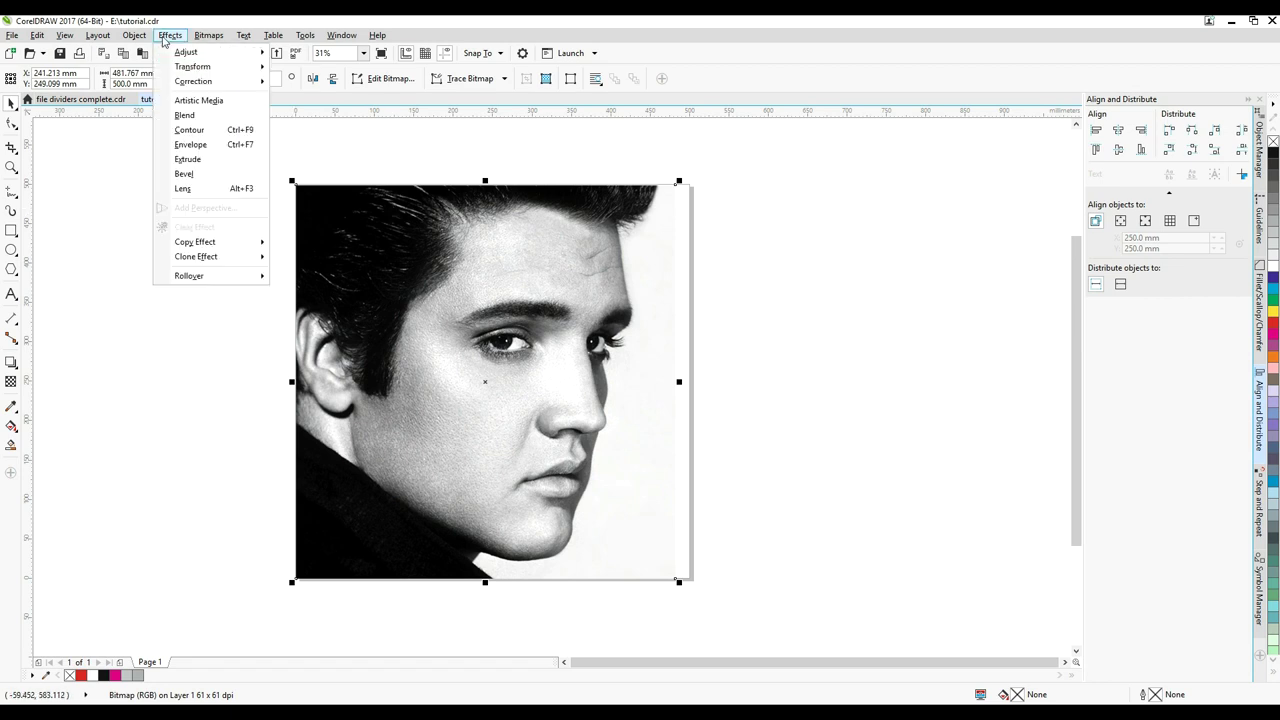
pyautogui.moveTo(182, 51)
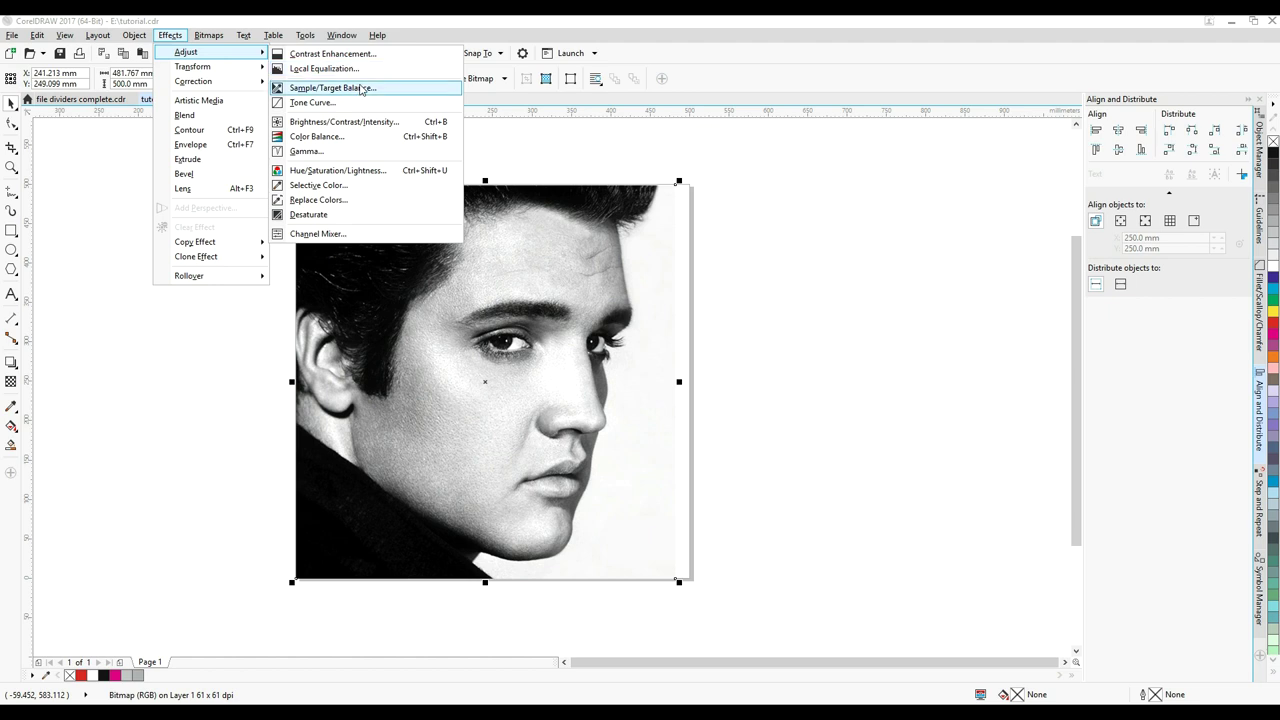
pyautogui.click(380, 123)
pyautogui.moveTo(603, 299); pyautogui.dragTo(848, 218)
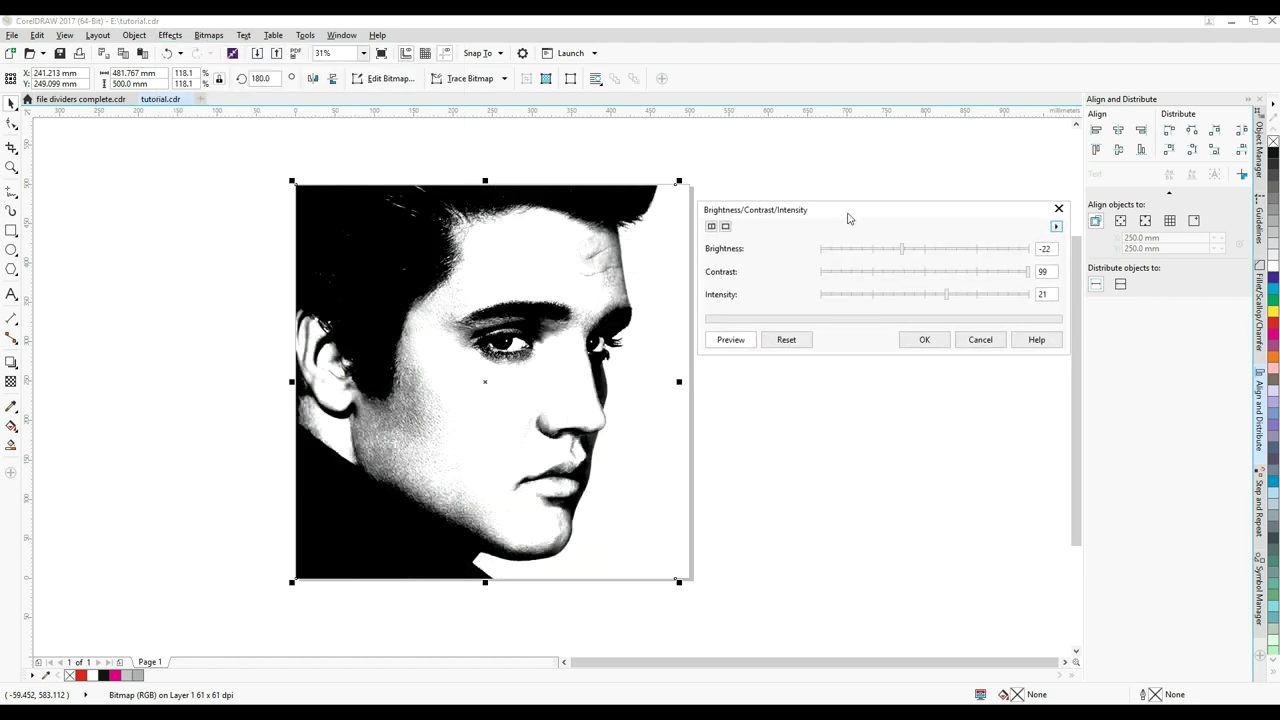
pyautogui.moveTo(900, 252); pyautogui.dragTo(904, 251)
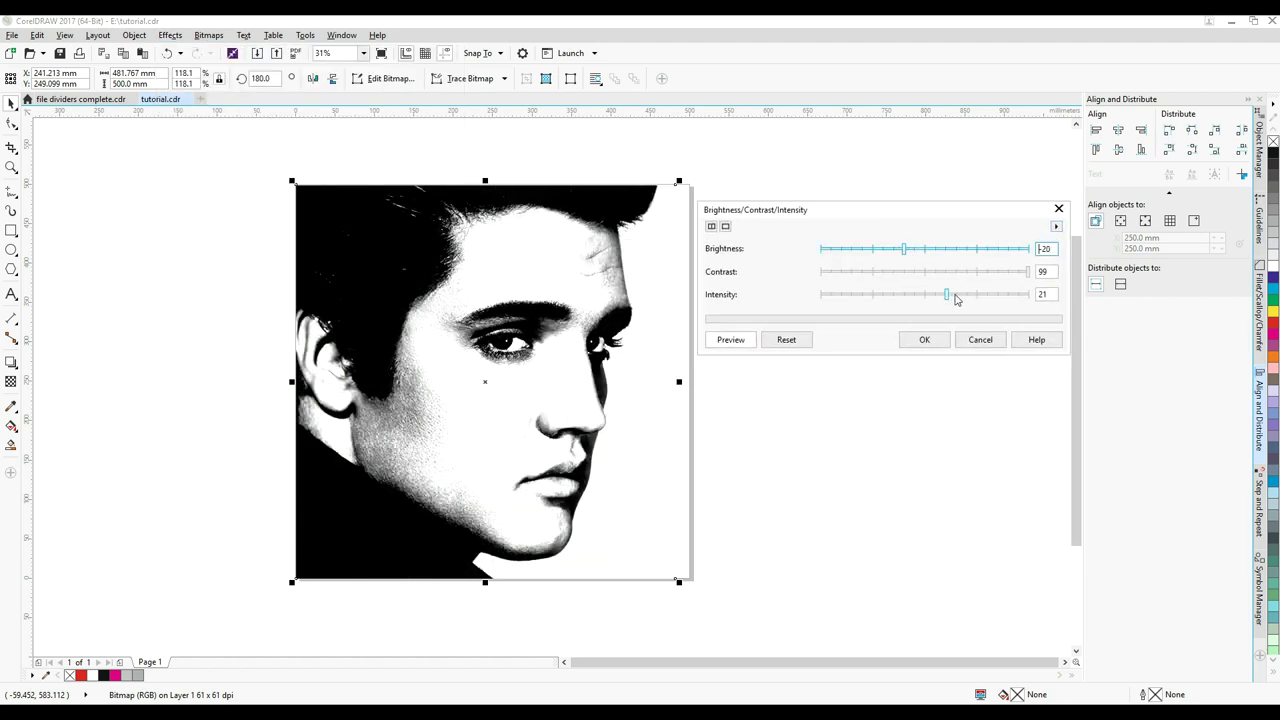
pyautogui.moveTo(955, 299); pyautogui.dragTo(951, 302)
pyautogui.click(921, 340)
# - Posterize the portrait bitmap at level 3
pyautogui.click(170, 35)
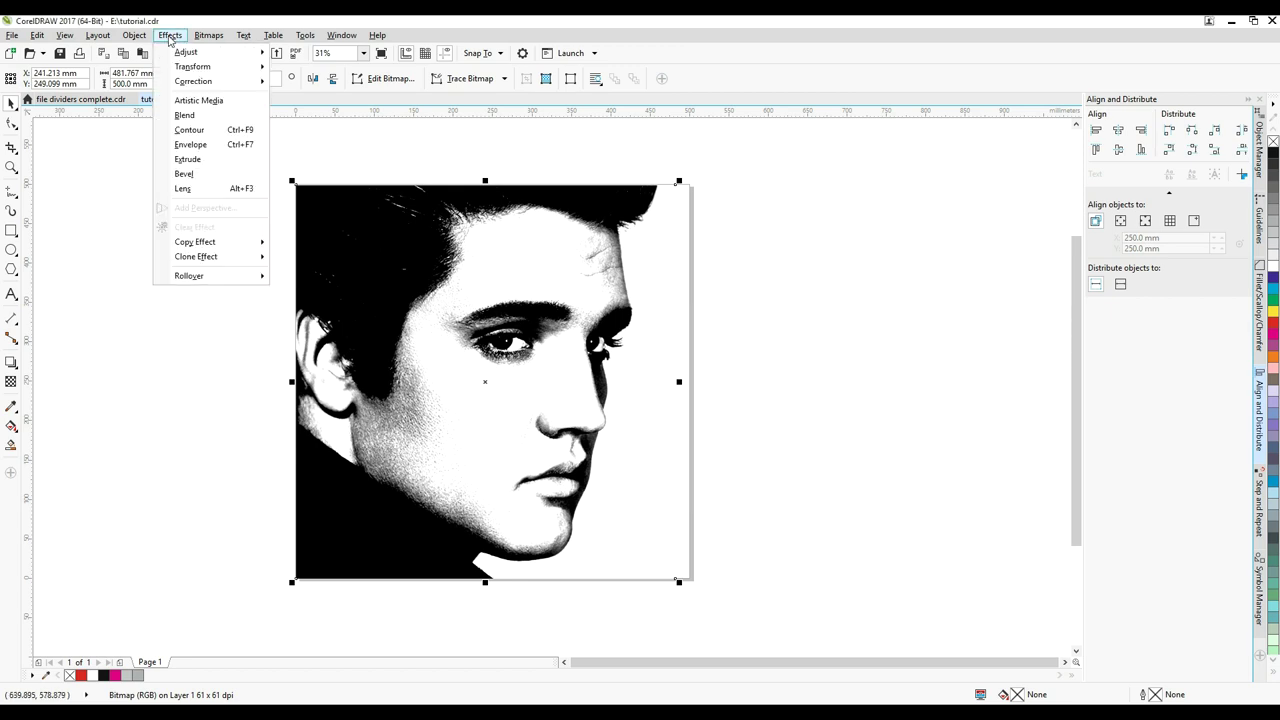
pyautogui.moveTo(184, 67)
pyautogui.click(307, 97)
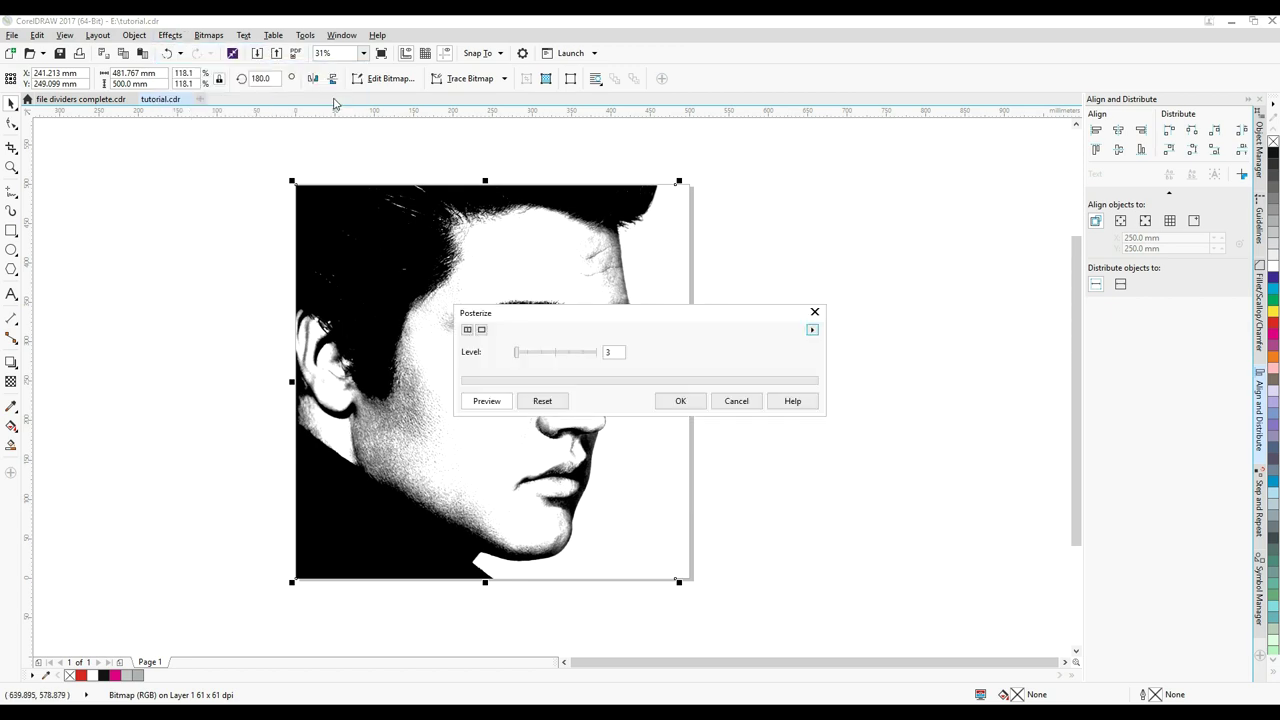
pyautogui.moveTo(560, 297); pyautogui.dragTo(836, 237)
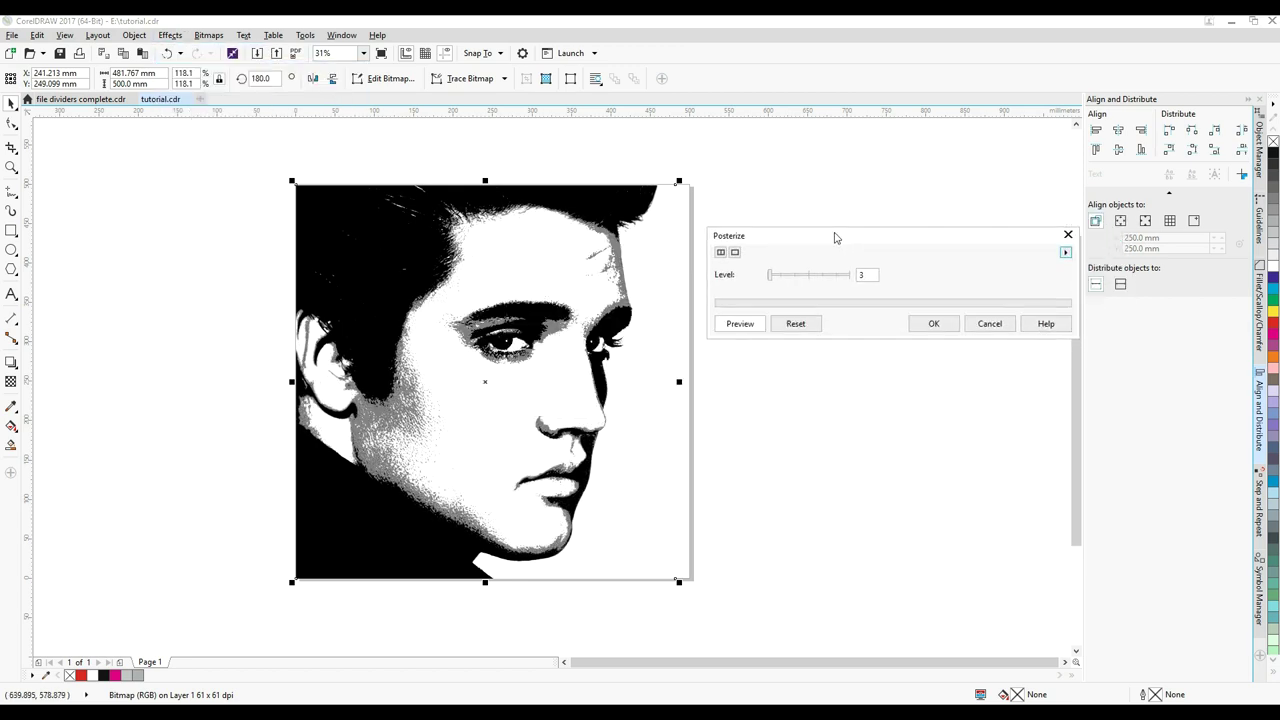
pyautogui.click(933, 324)
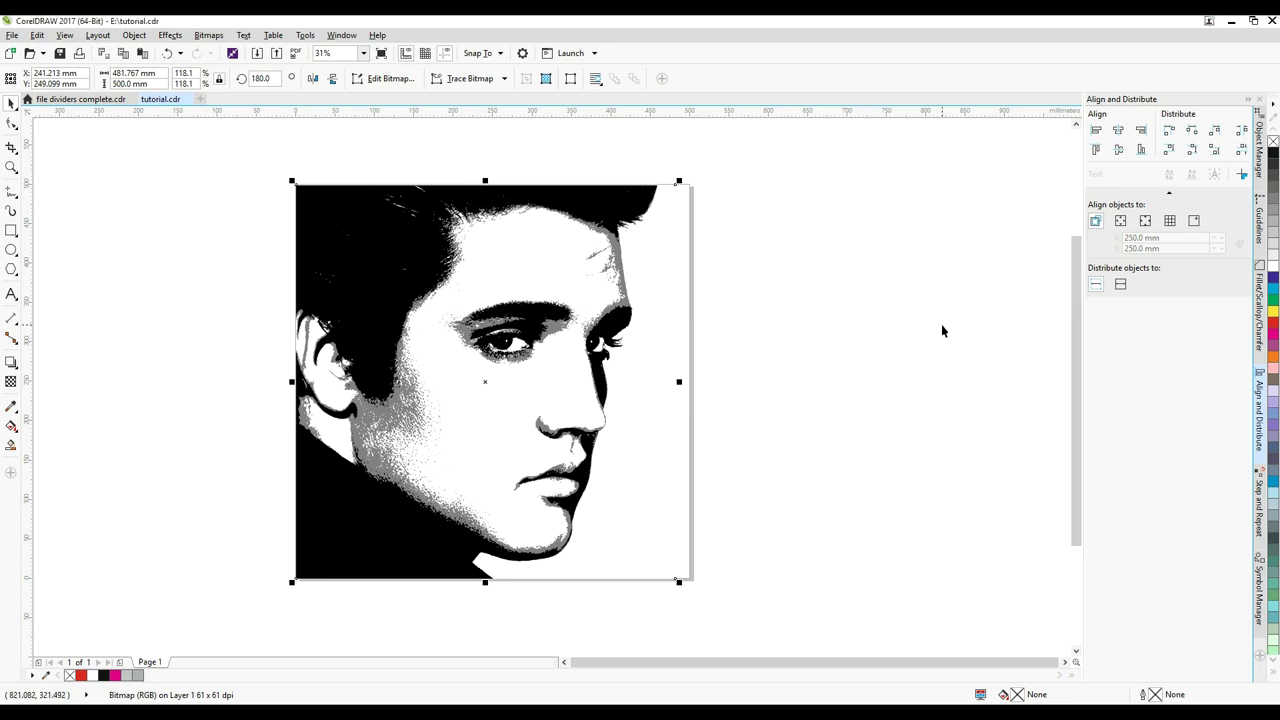
# - Outline-trace the portrait as a detailed logo, keeping the background, with smoothing 70, corner smoothness 67 and slightly more detail
pyautogui.click(468, 78)
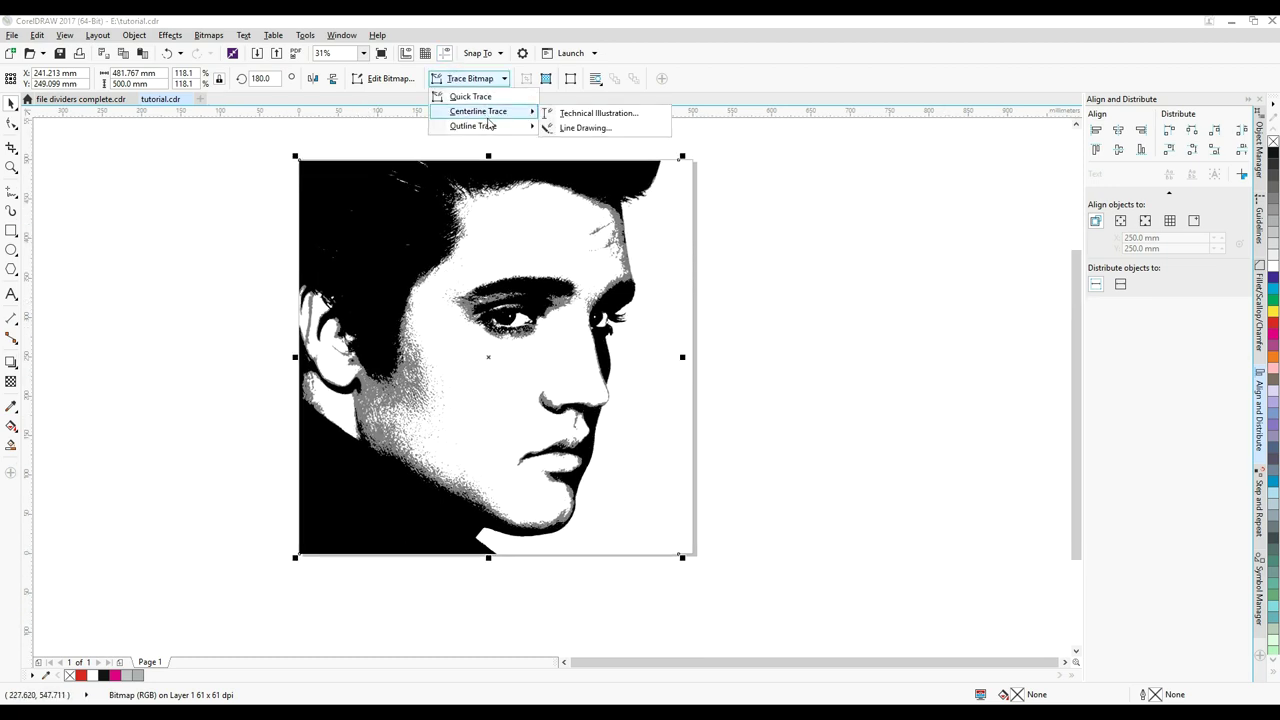
pyautogui.moveTo(490, 126)
pyautogui.click(632, 162)
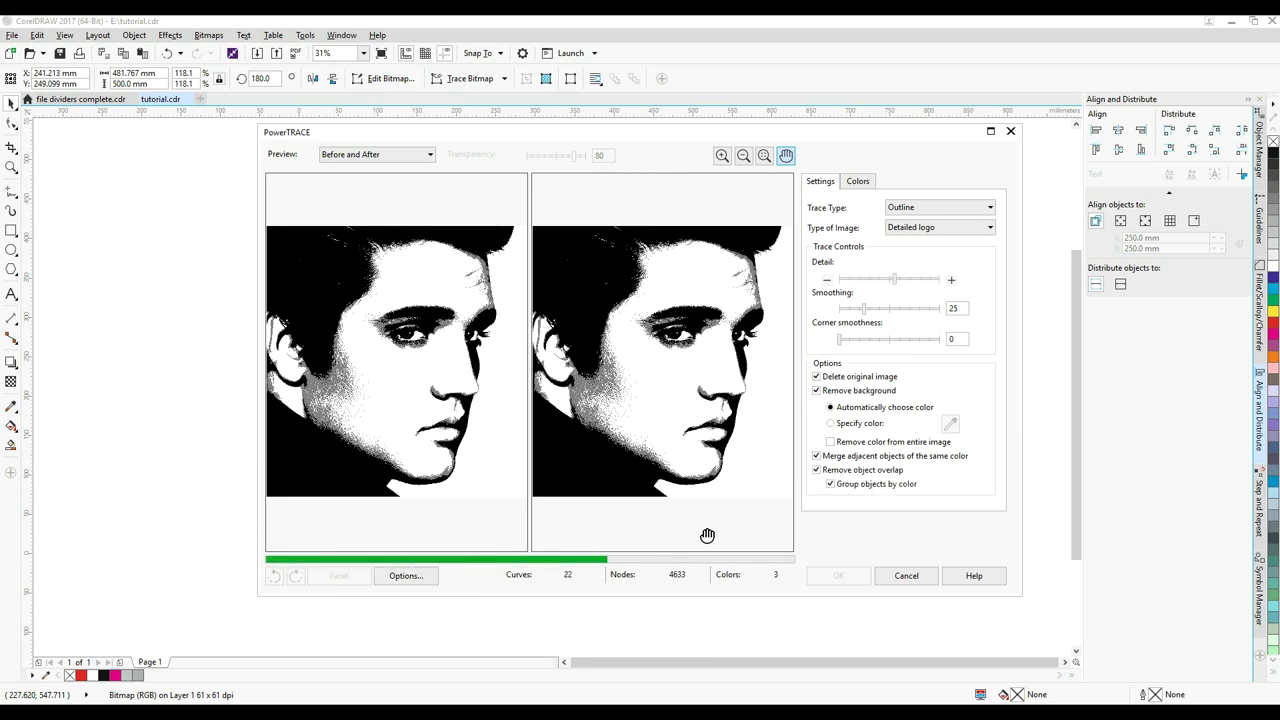
pyautogui.moveTo(864, 308); pyautogui.dragTo(909, 309)
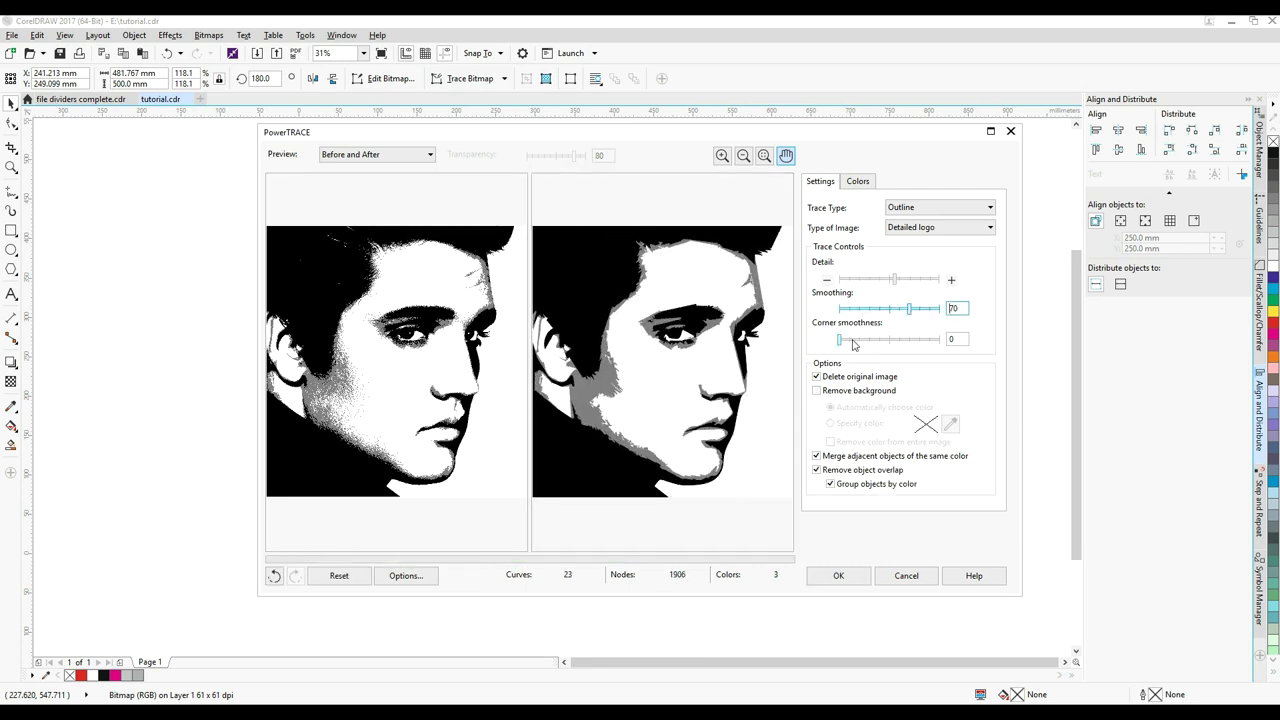
pyautogui.moveTo(853, 344); pyautogui.dragTo(908, 347)
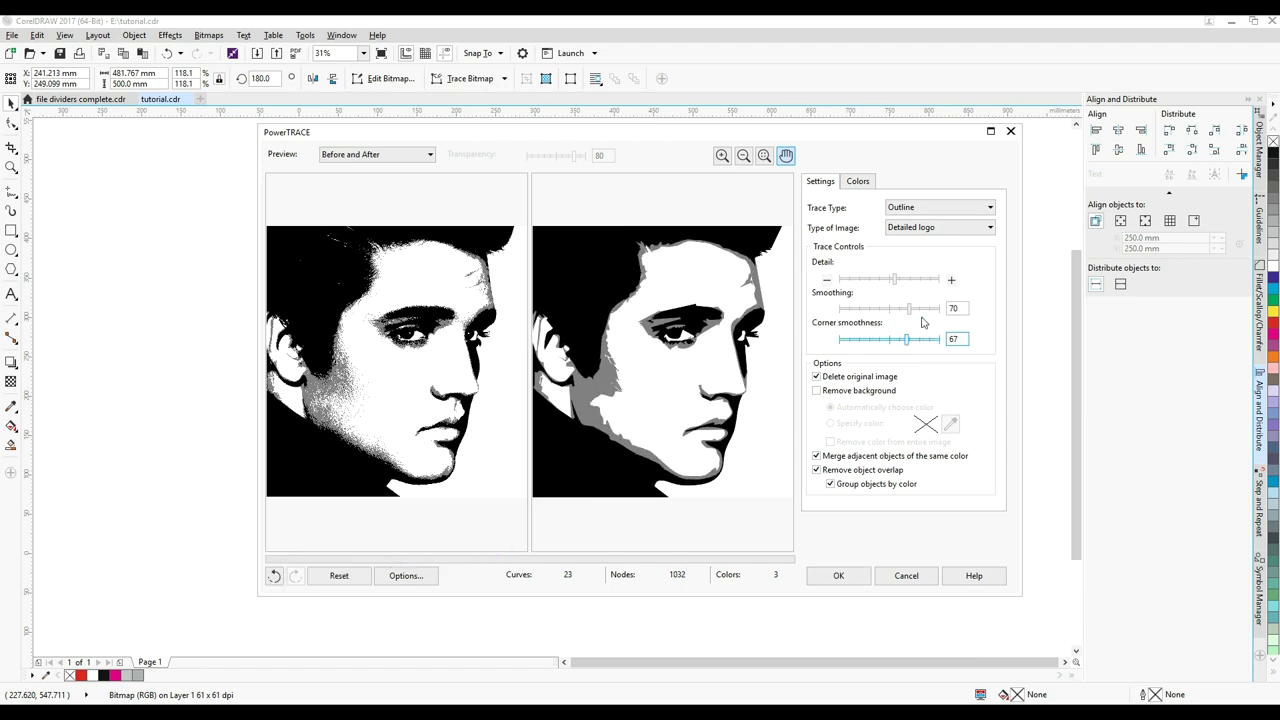
pyautogui.moveTo(906, 283); pyautogui.dragTo(903, 284)
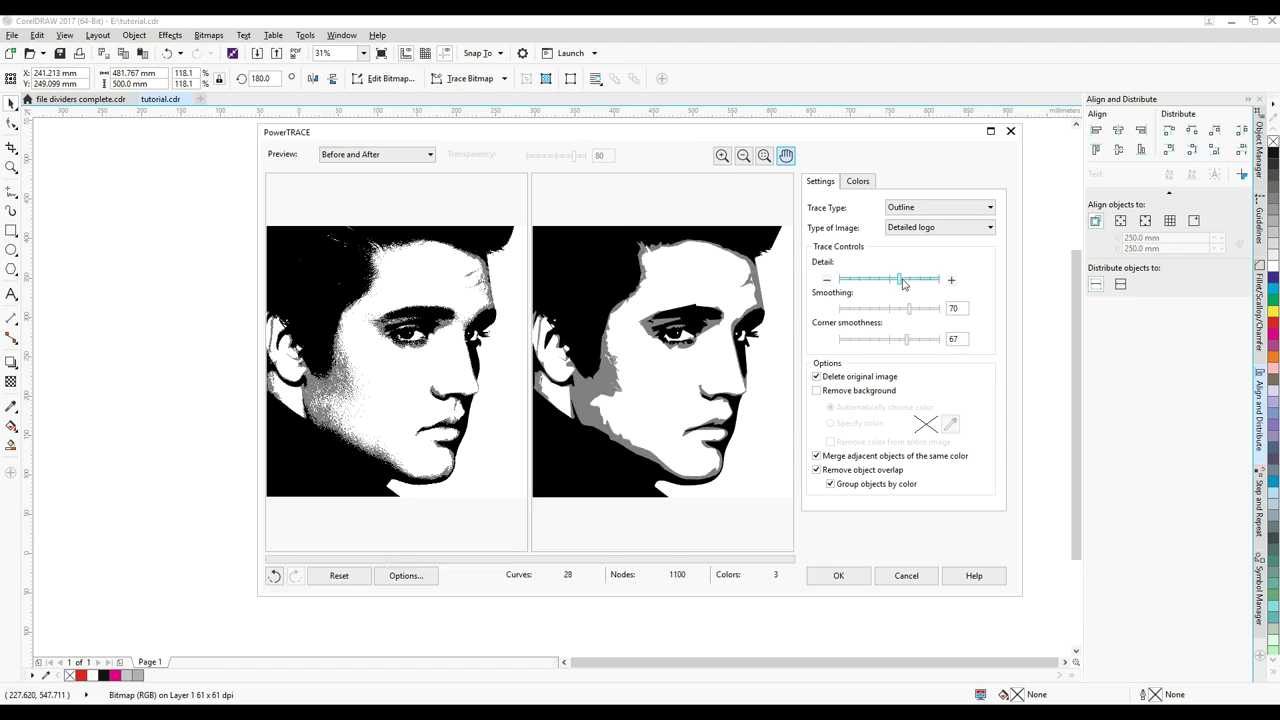
pyautogui.click(852, 584)
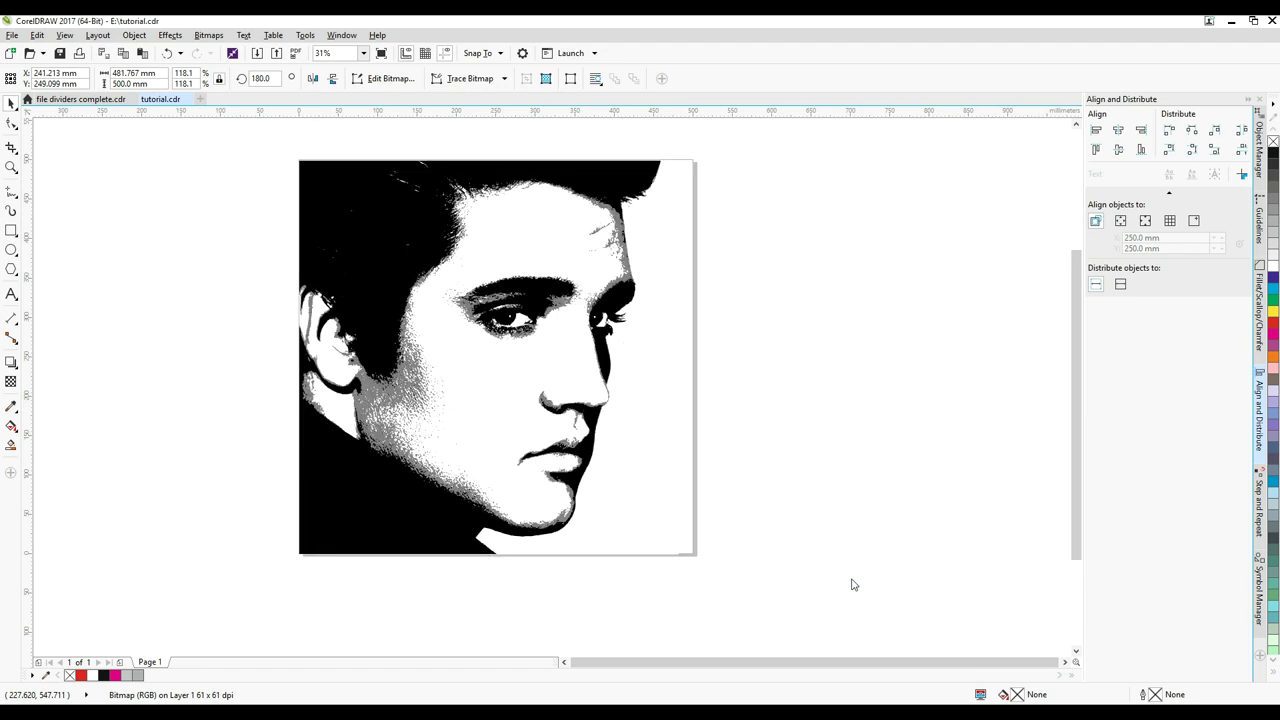
# - Ungroup the traced portrait into its color groups, then try moving the white group and undo the move
pyautogui.click(134, 35)
pyautogui.moveTo(200, 254)
pyautogui.click(363, 272)
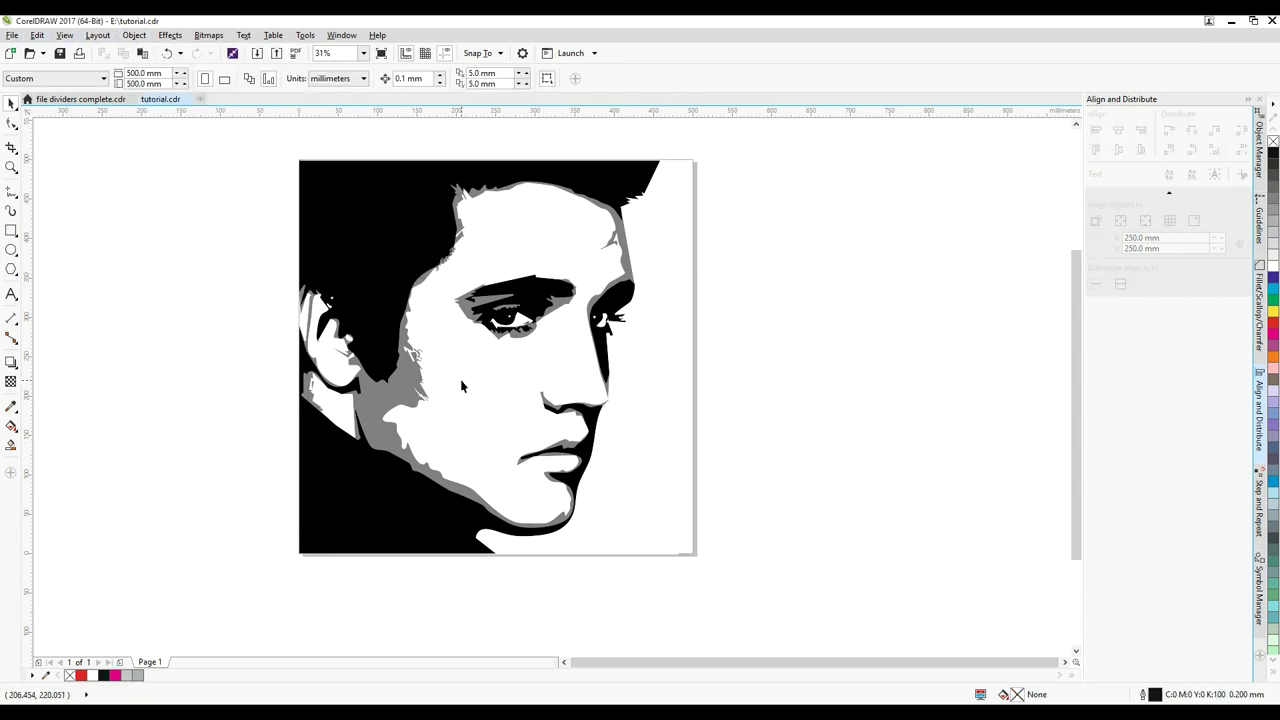
pyautogui.moveTo(460, 379); pyautogui.dragTo(512, 380)
pyautogui.click(167, 53)
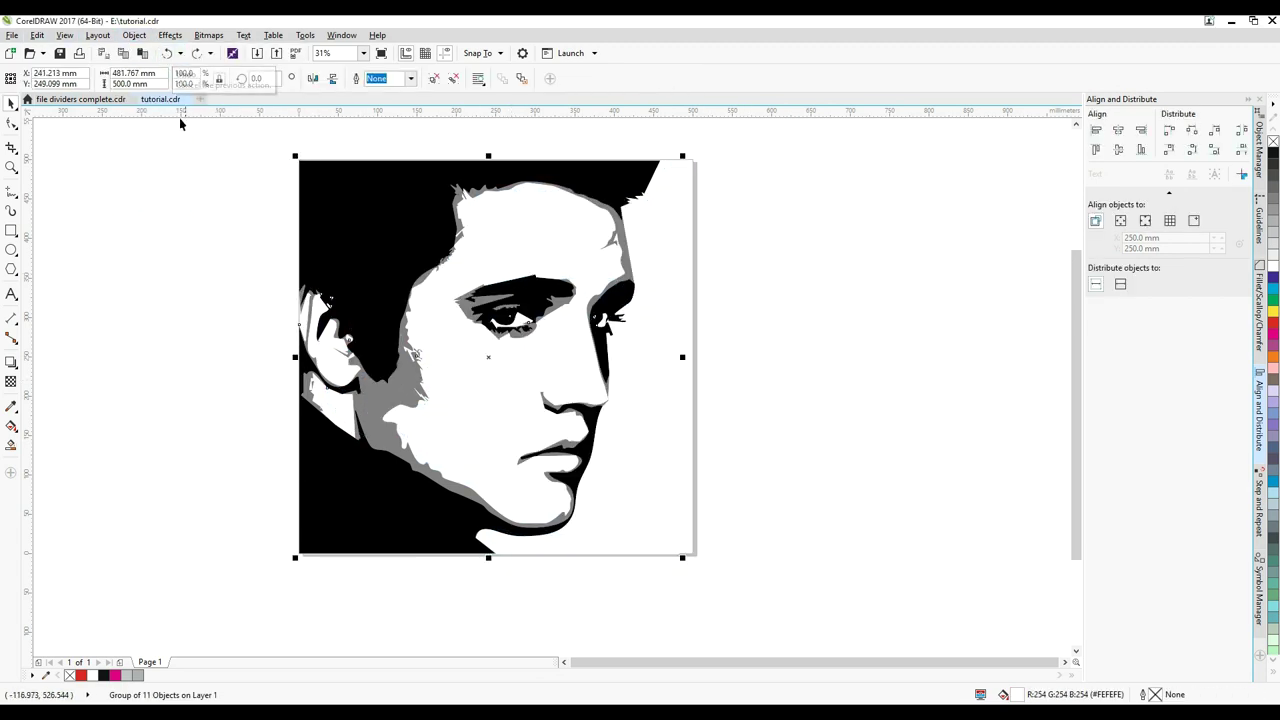
# - Copy all three color groups of the tracing and paste them onto a new second page
pyautogui.moveTo(237, 149); pyautogui.dragTo(336, 222)
pyautogui.click(37, 35)
pyautogui.click(76, 130)
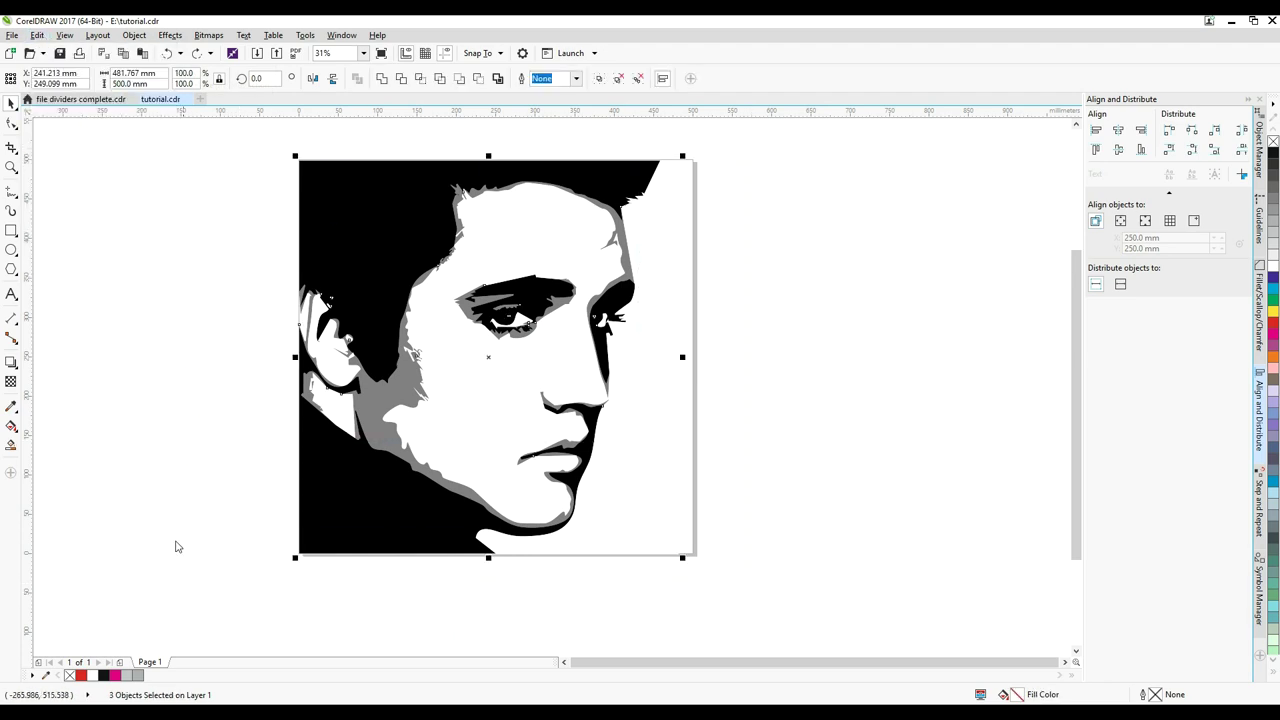
pyautogui.click(120, 662)
pyautogui.rightClick(163, 521)
pyautogui.click(220, 608)
# - Add a third and a fourth page, pasting the copied tracing onto each
pyautogui.click(122, 662)
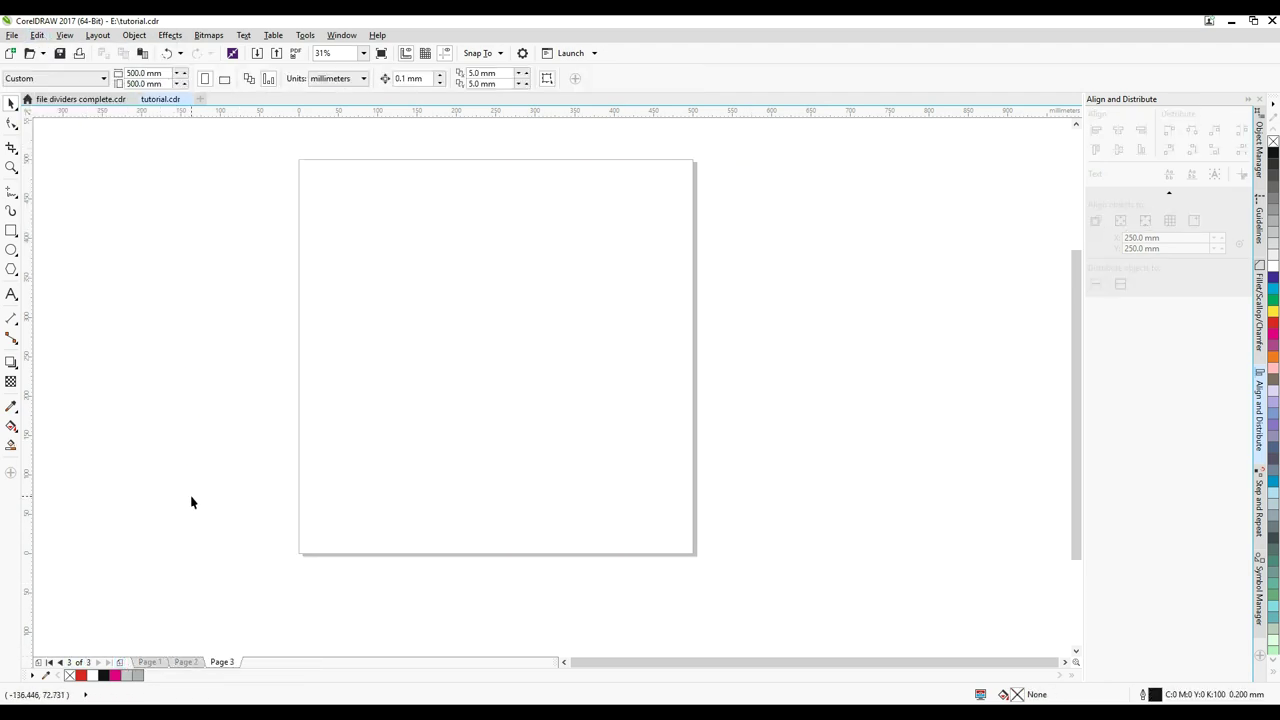
pyautogui.rightClick(190, 497)
pyautogui.click(225, 584)
pyautogui.click(122, 662)
pyautogui.rightClick(159, 535)
pyautogui.click(212, 617)
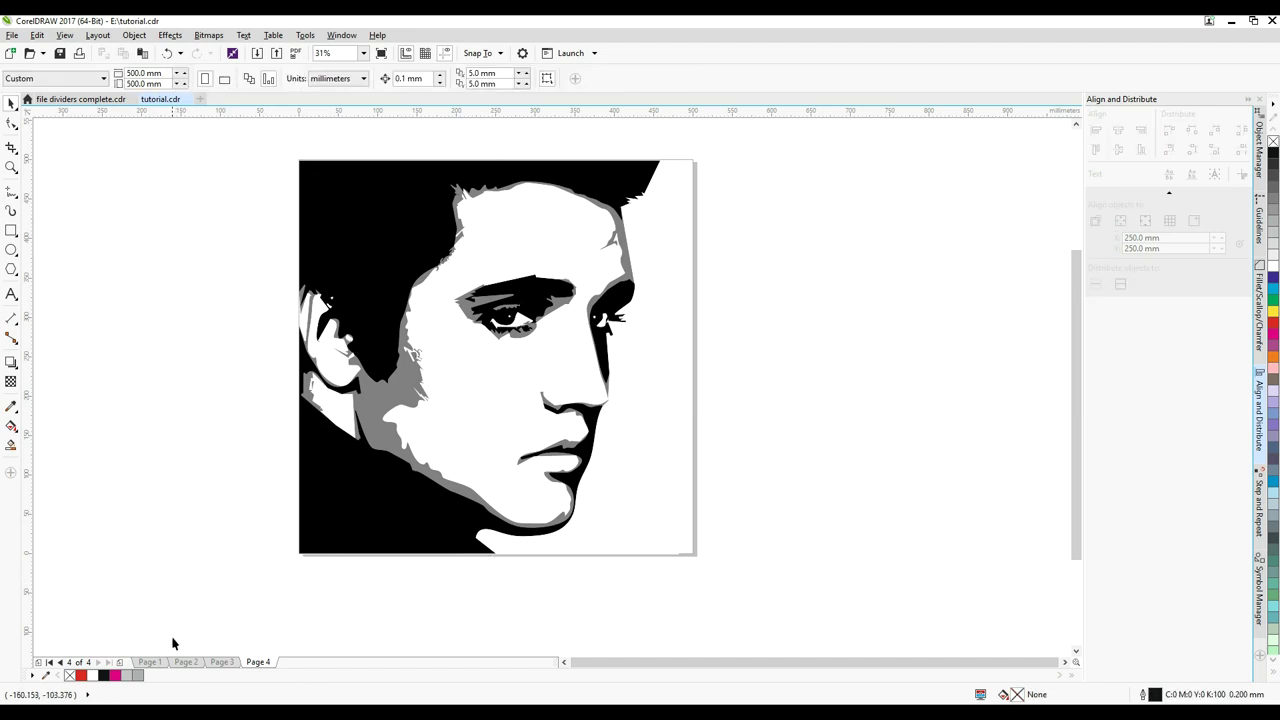
# - Rename the four pages as white layer, grey layer, black layer and full image
pyautogui.click(152, 663)
pyautogui.click(183, 665)
pyautogui.rightClick(185, 664)
pyautogui.rightClick(165, 662)
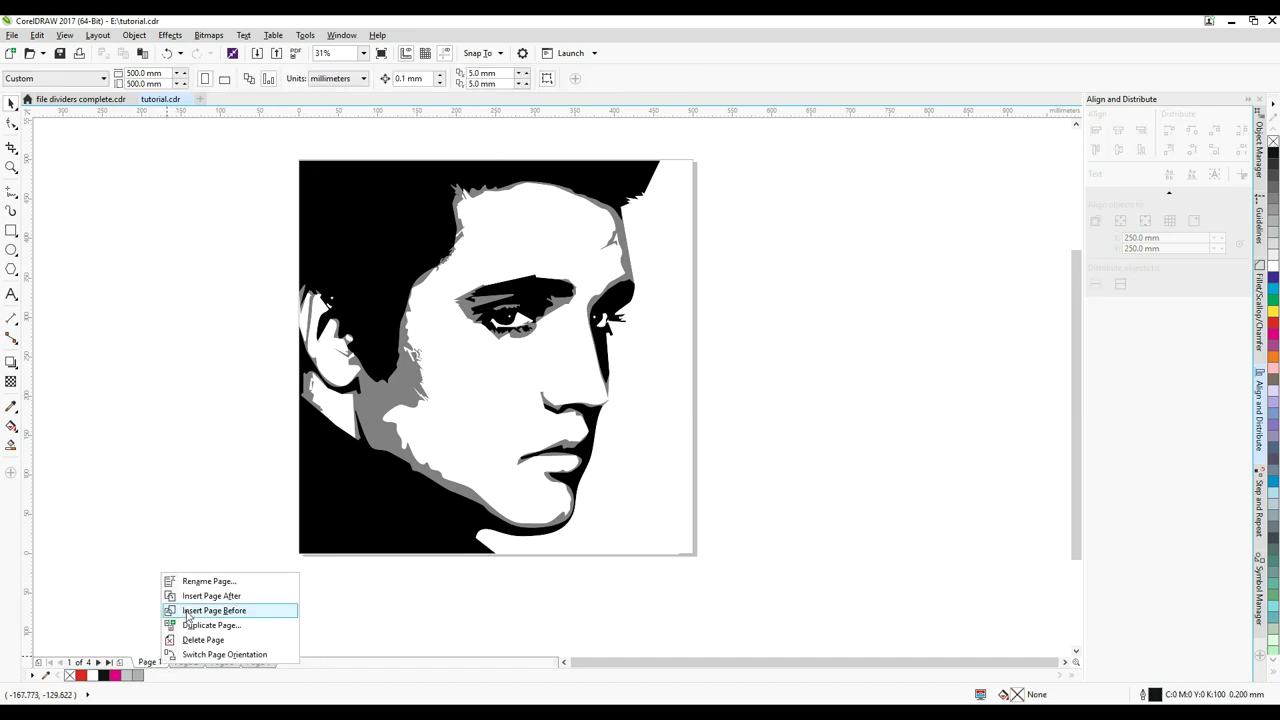
pyautogui.click(200, 580)
pyautogui.write('white layer')
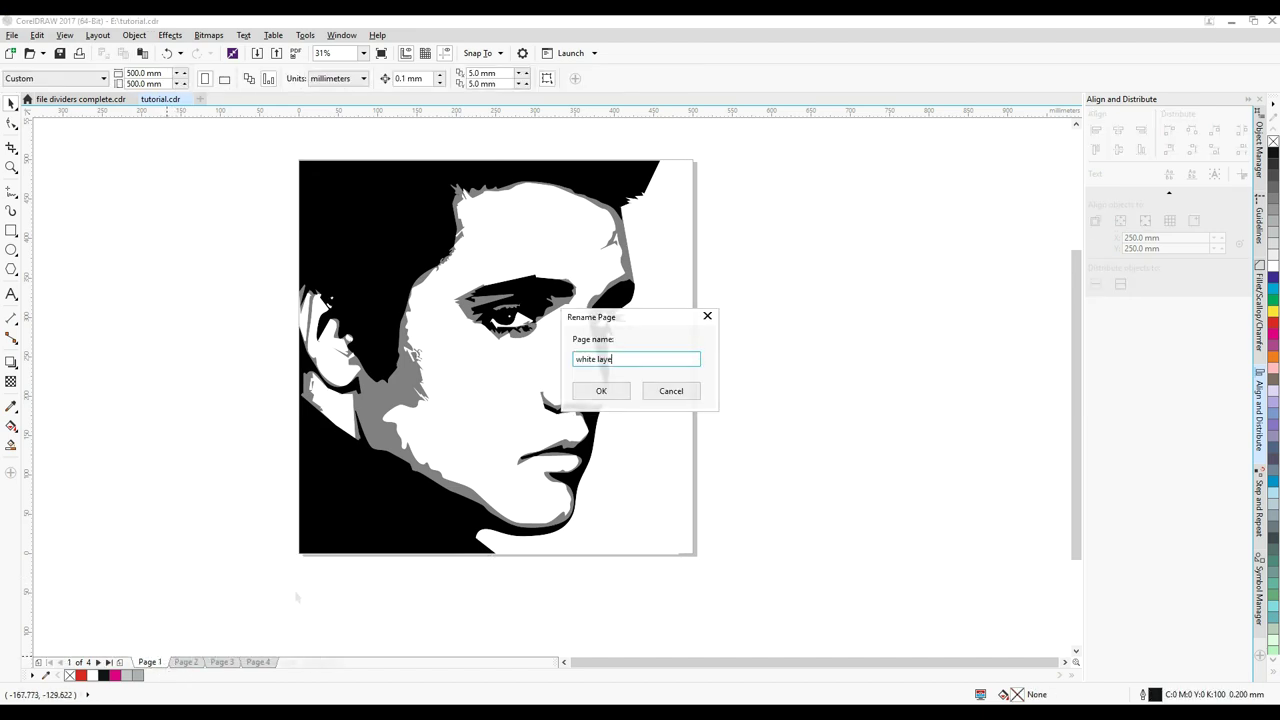
pyautogui.press('Return')
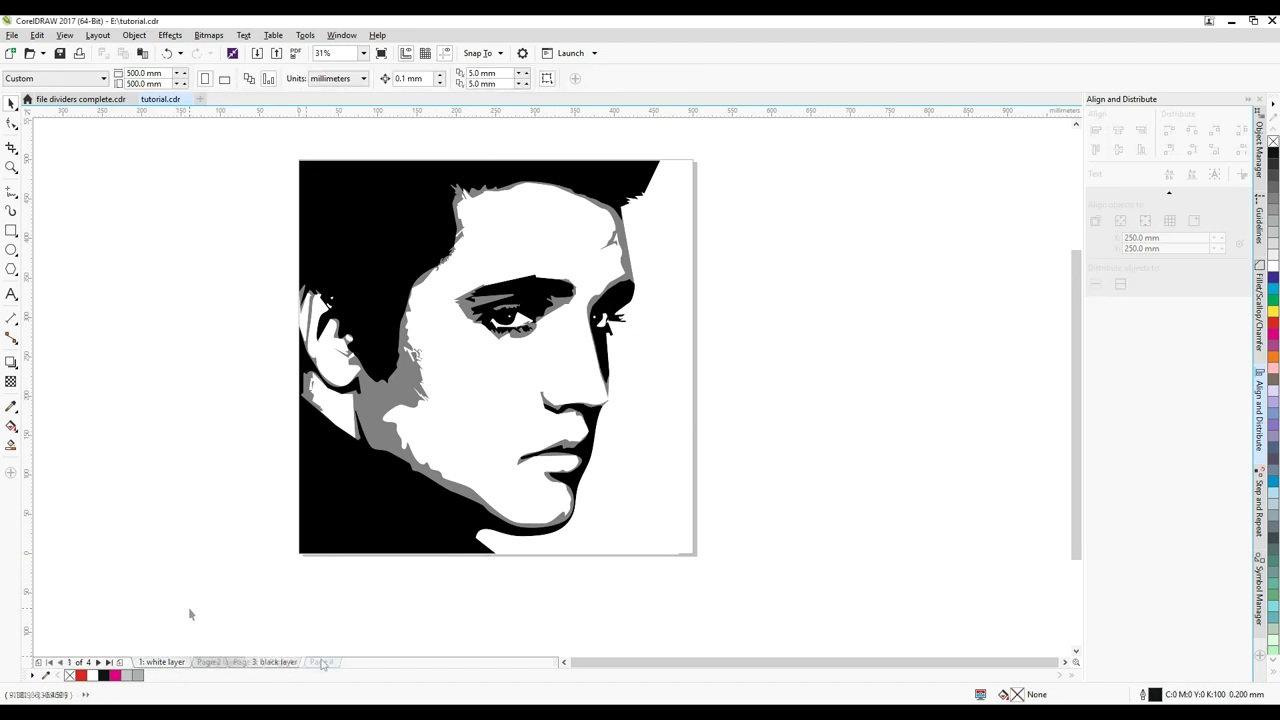
pyautogui.rightClick(321, 662)
pyautogui.click(362, 582)
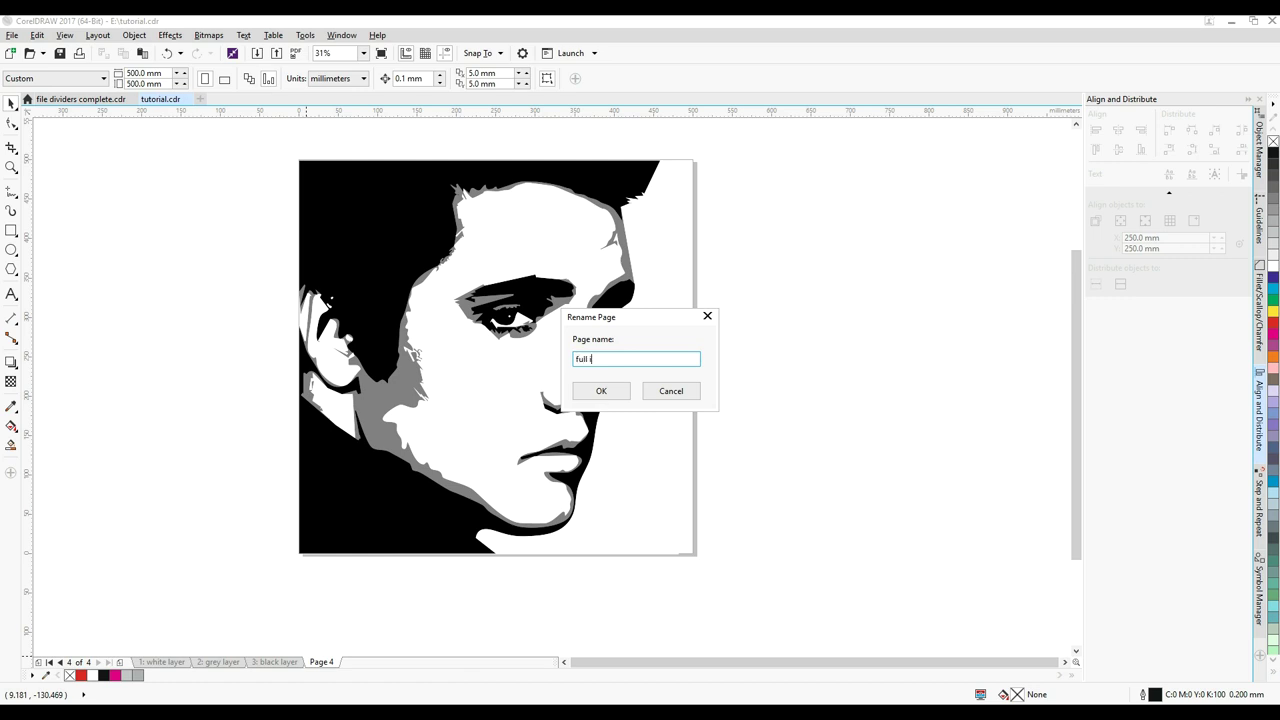
pyautogui.click(603, 391)
# - On the white layer page, give the white group of the tracing a red outline
pyautogui.click(168, 661)
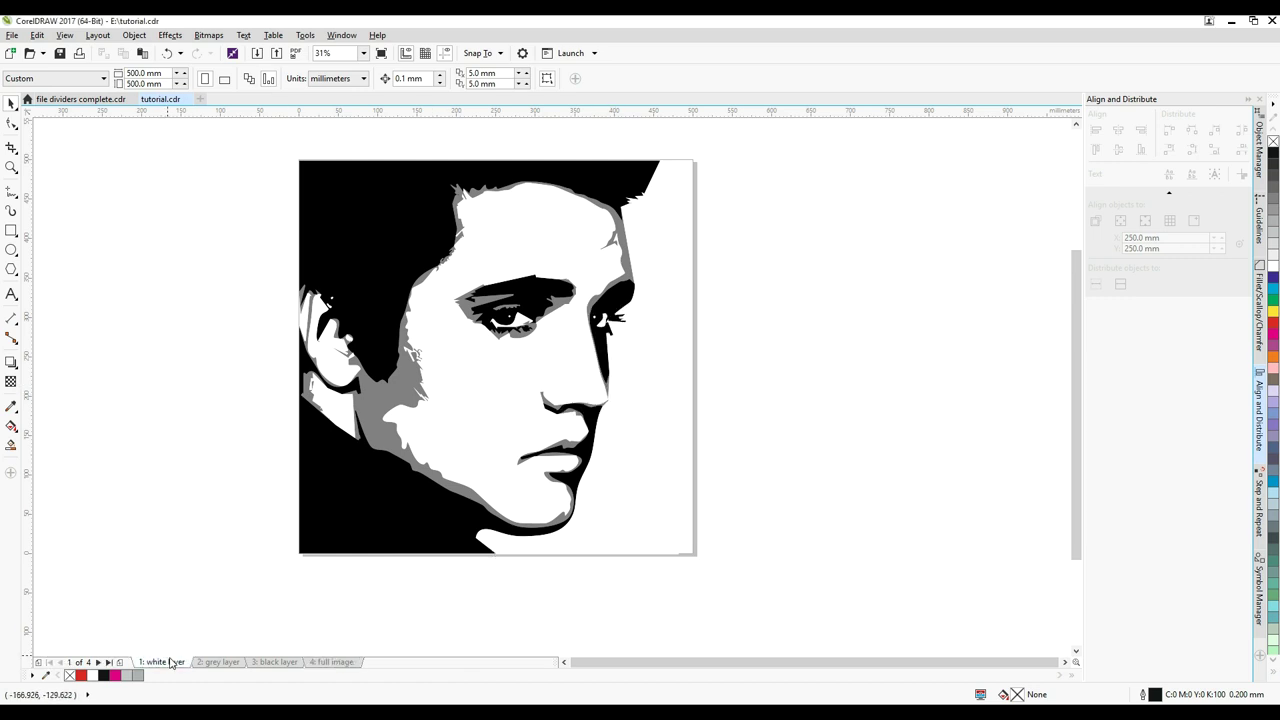
pyautogui.click(444, 316)
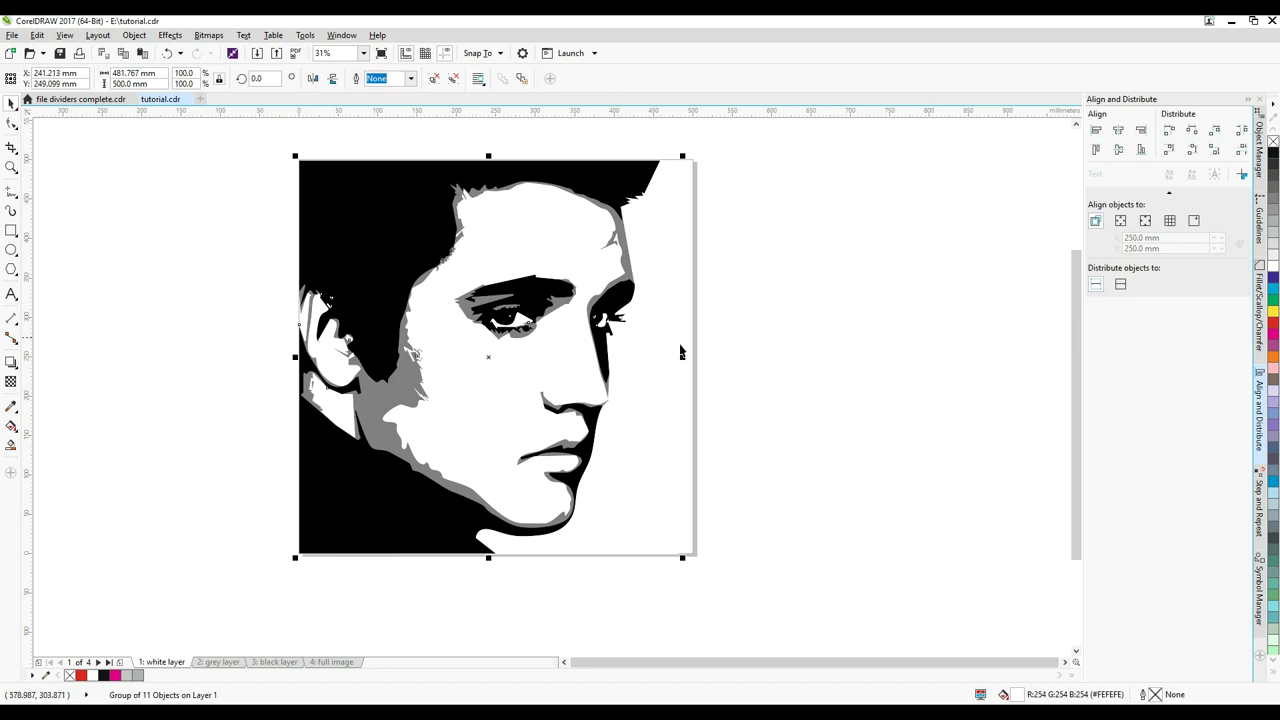
pyautogui.moveTo(613, 259); pyautogui.dragTo(626, 263)
pyautogui.click(167, 53)
pyautogui.rightClick(1274, 326)
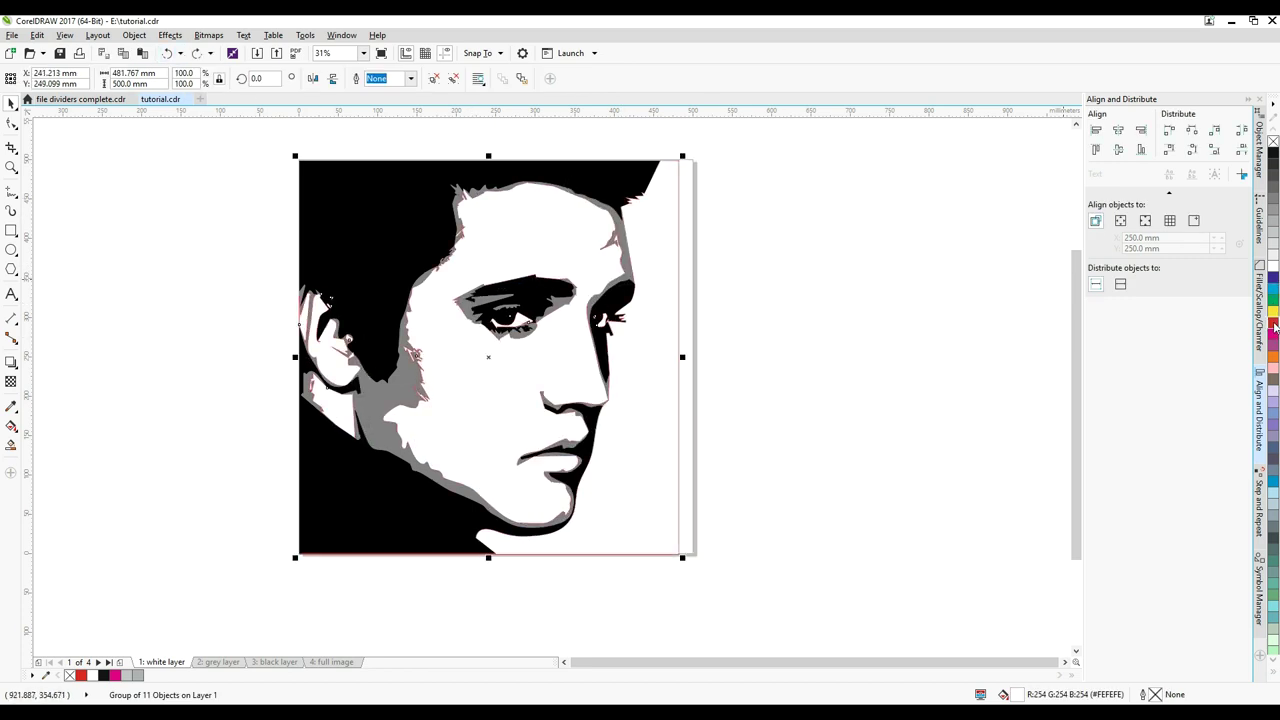
# - Delete the black and grey groups from the white layer page
pyautogui.click(384, 185)
pyautogui.press('Delete')
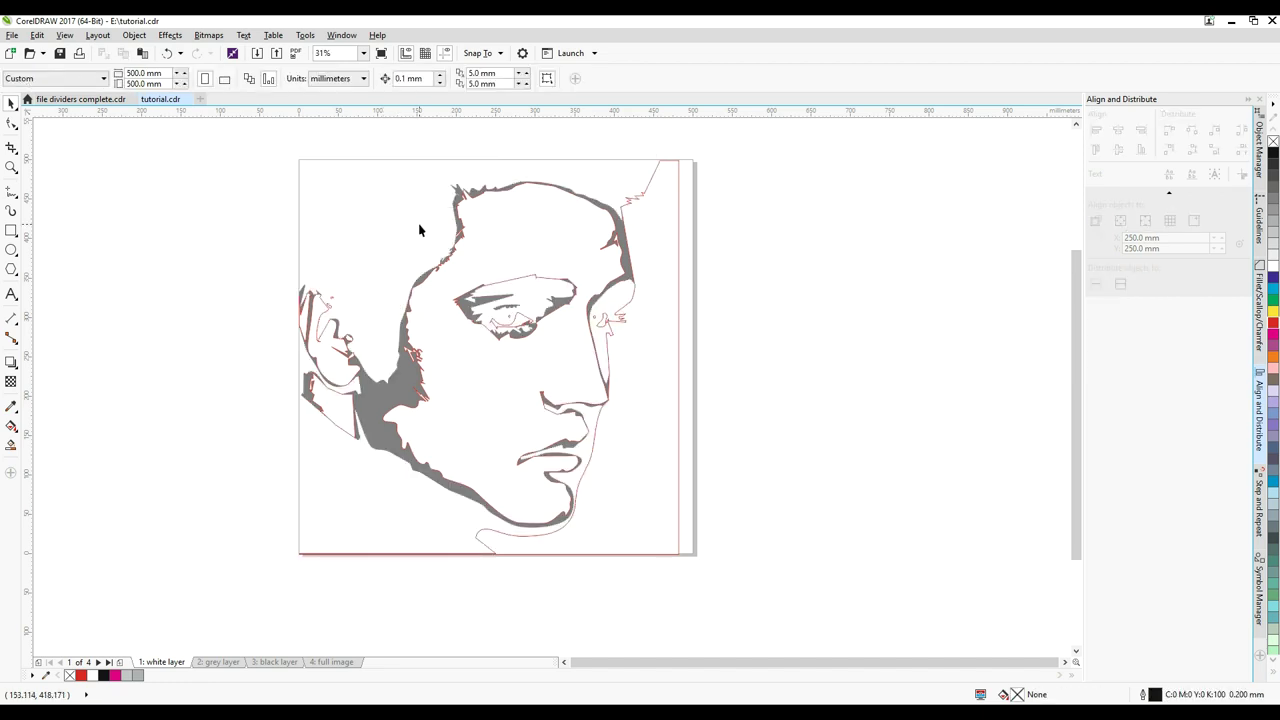
pyautogui.click(620, 230)
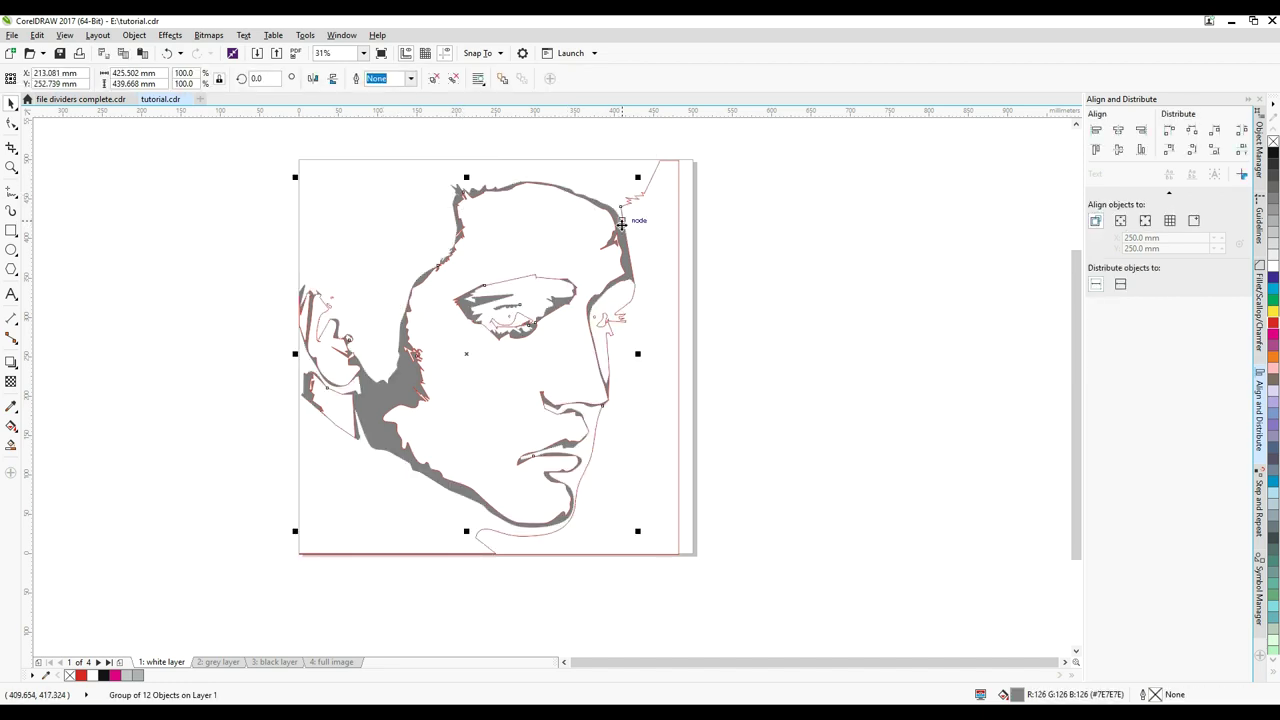
pyautogui.press('Delete')
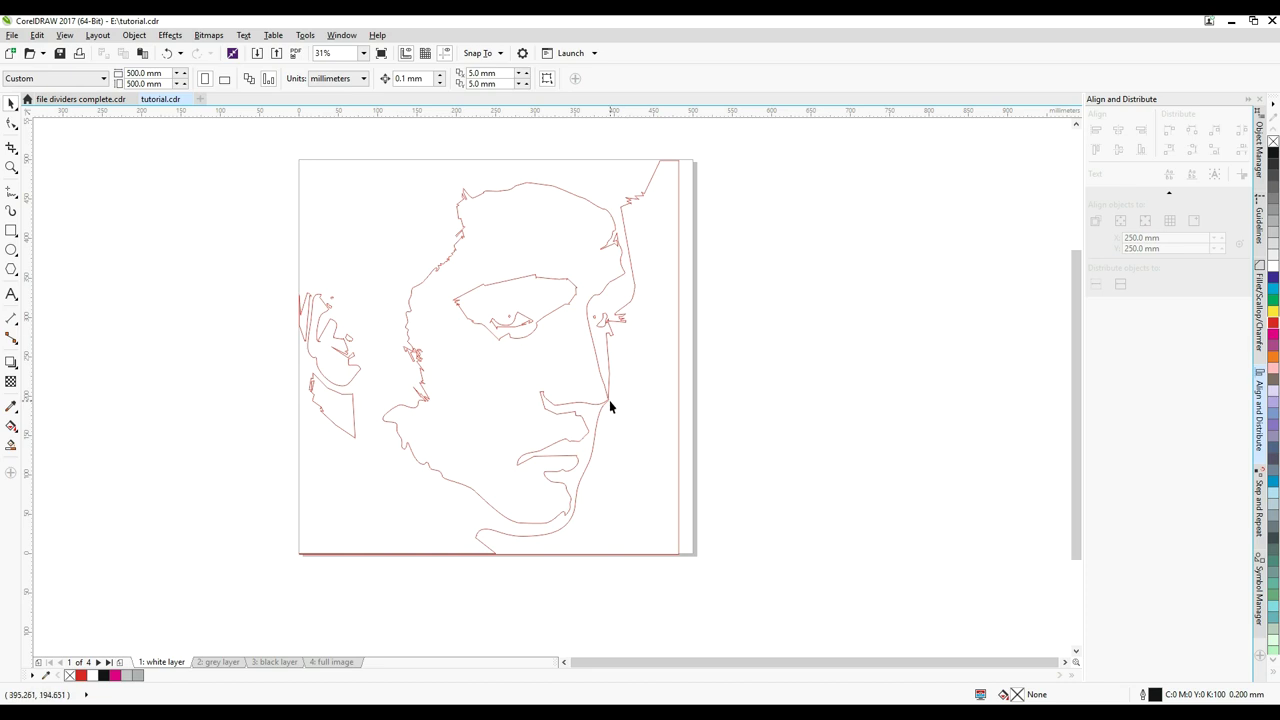
# - Ungroup the red-outlined white shapes on the white layer page
pyautogui.scroll(10, 609, 400)
pyautogui.click(586, 400)
pyautogui.click(134, 35)
pyautogui.moveTo(250, 256)
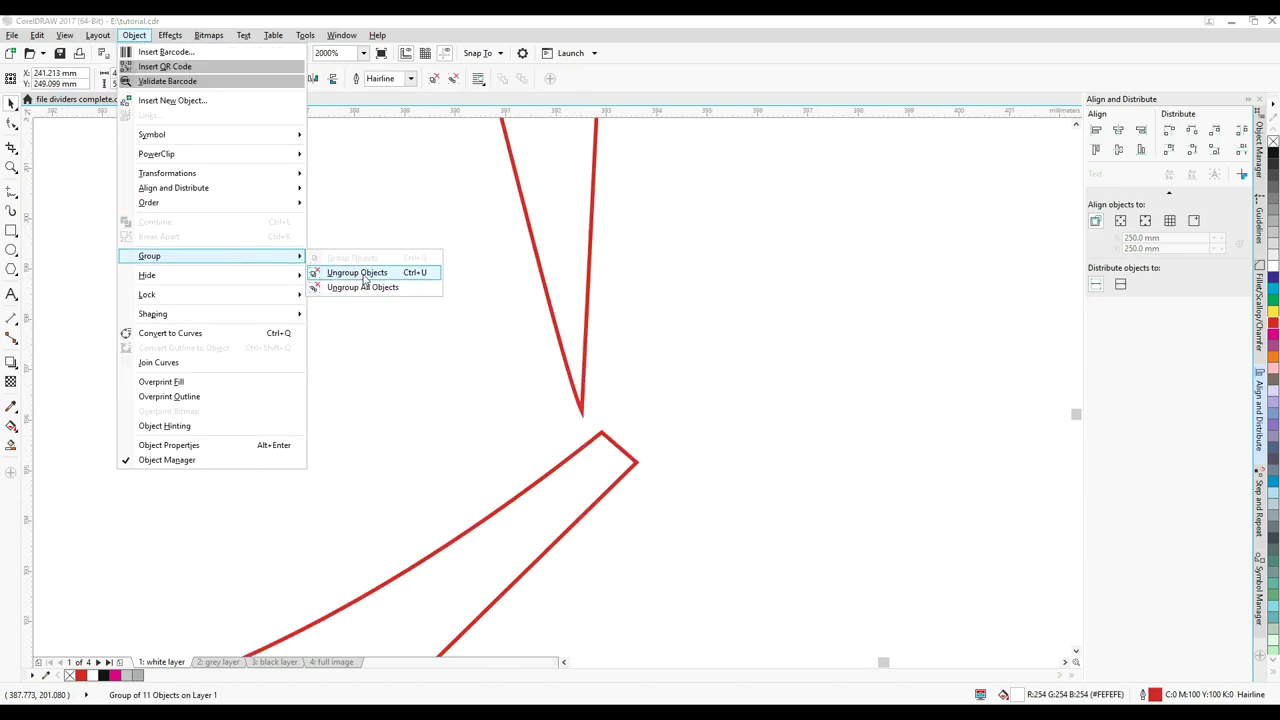
pyautogui.click(364, 277)
pyautogui.press('Escape')
# - Reshape the outline at the nose tip, removing the outer segments and moving the lower curve's corner node onto the upper curve's end
pyautogui.doubleClick(587, 342)
pyautogui.press('Delete')
pyautogui.moveTo(637, 463); pyautogui.dragTo(581, 411)
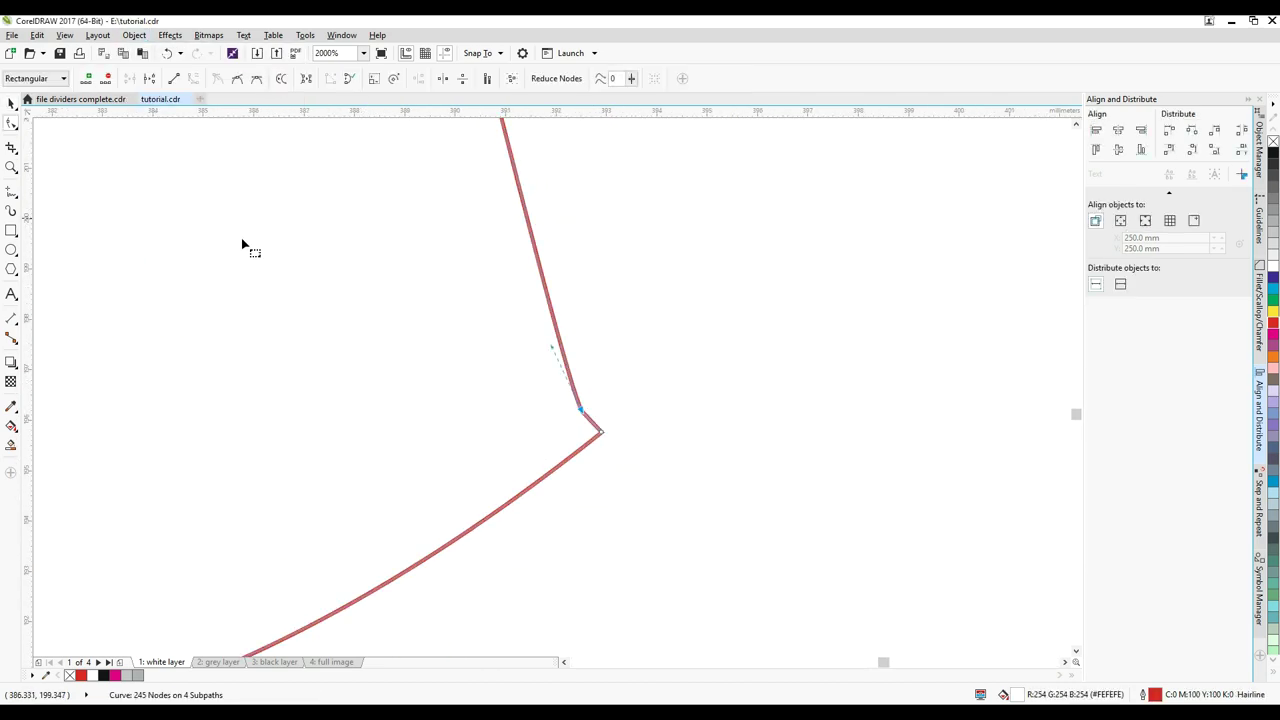
pyautogui.press('space')
pyautogui.scroll(-10, 241, 245)
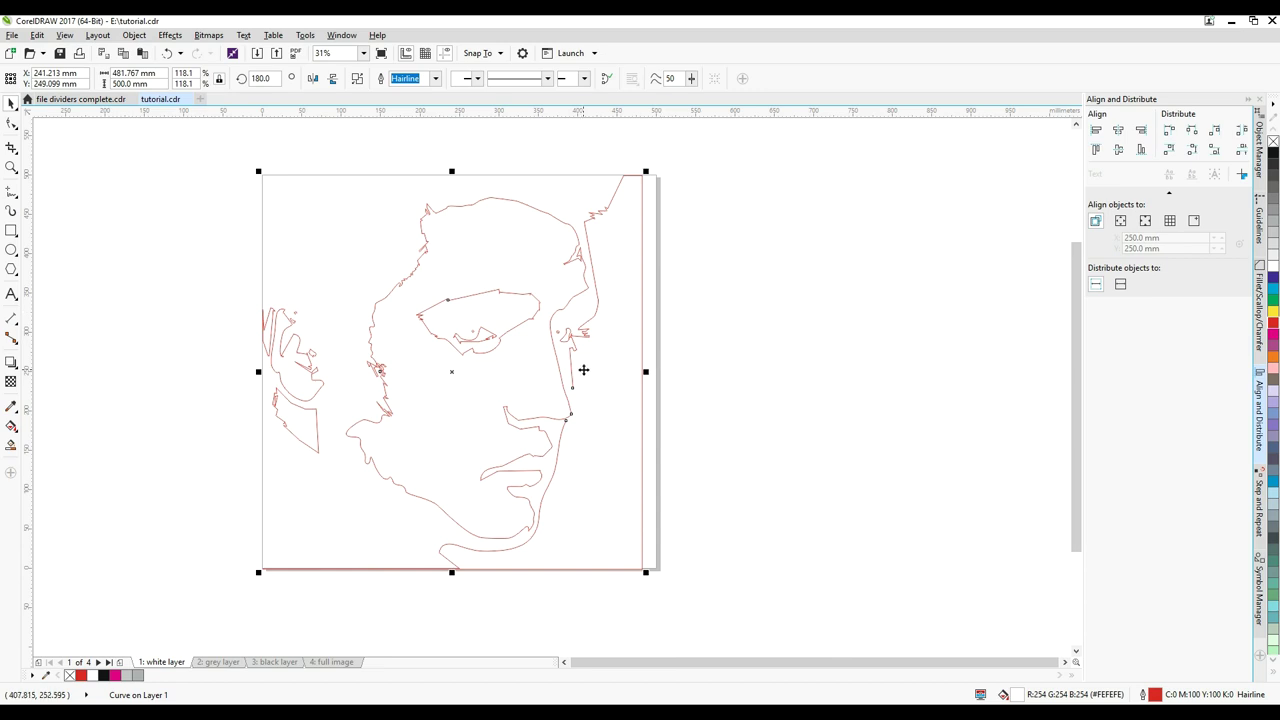
# - Delete the white face curve's nodes along the page's bottom edge, the neck curve and the lower page corner
pyautogui.press('F10')
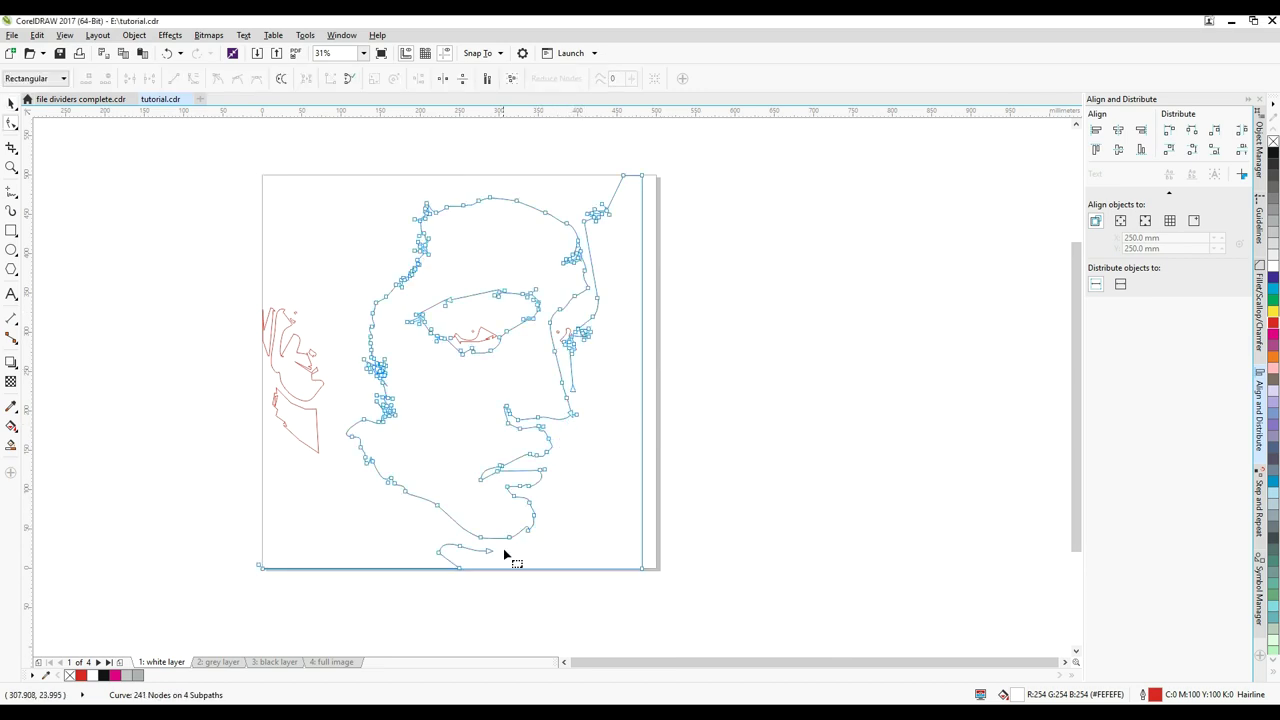
pyautogui.moveTo(239, 549); pyautogui.dragTo(474, 584)
pyautogui.press('Delete')
pyautogui.click(460, 547)
pyautogui.press('Delete')
pyautogui.click(642, 569)
pyautogui.press('Delete')
# - Delete the white curve's remaining background nodes from the page's upper corner down past the far eye to the nose tip
pyautogui.moveTo(669, 163); pyautogui.dragTo(582, 239)
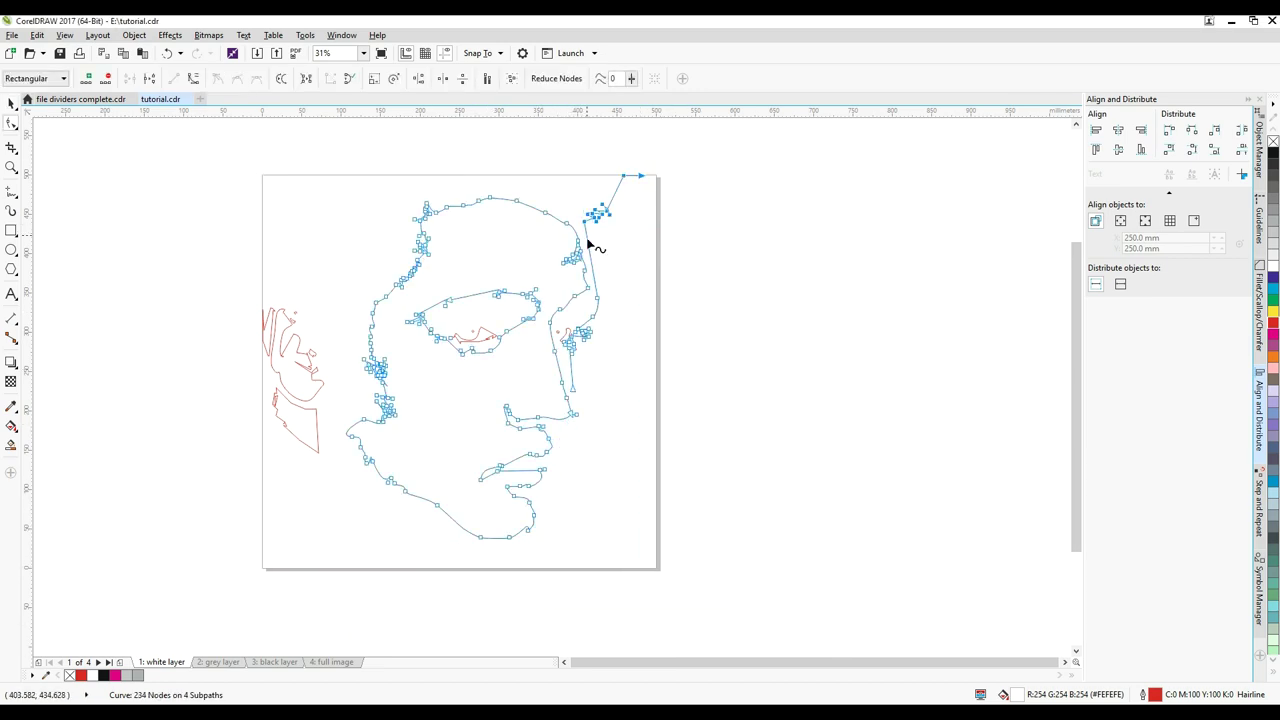
pyautogui.press('Delete')
pyautogui.press('Delete')
pyautogui.moveTo(569, 393); pyautogui.dragTo(632, 566)
# - Select all the red-outlined white shapes on the white layer page and group them
pyautogui.click(12, 101)
pyautogui.click(173, 332)
pyautogui.click(134, 36)
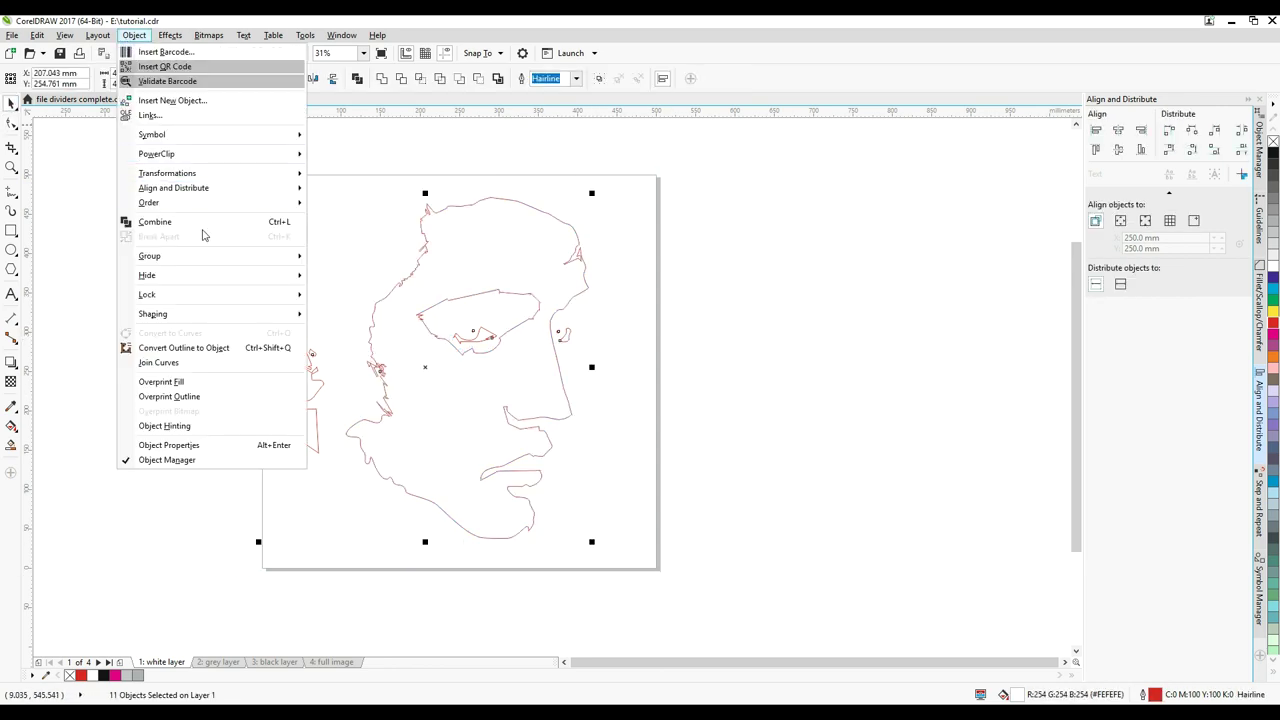
pyautogui.moveTo(284, 256)
pyautogui.click(350, 257)
pyautogui.click(631, 528)
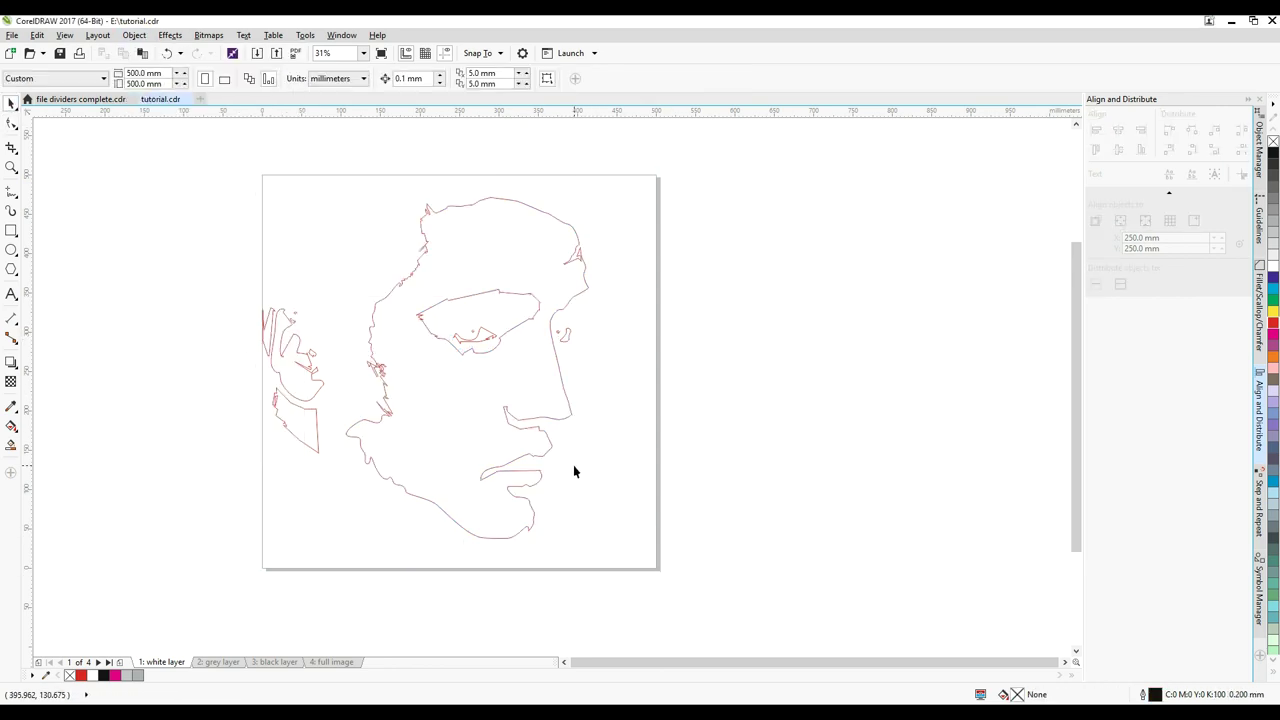
pyautogui.click(493, 396)
pyautogui.click(704, 447)
pyautogui.scroll(1, 386, 263)
pyautogui.scroll(-1, 386, 263)
# - On the grey layer page, delete the black group and give the white and grey groups a red outline
pyautogui.press('pagedown')
pyautogui.click(345, 176)
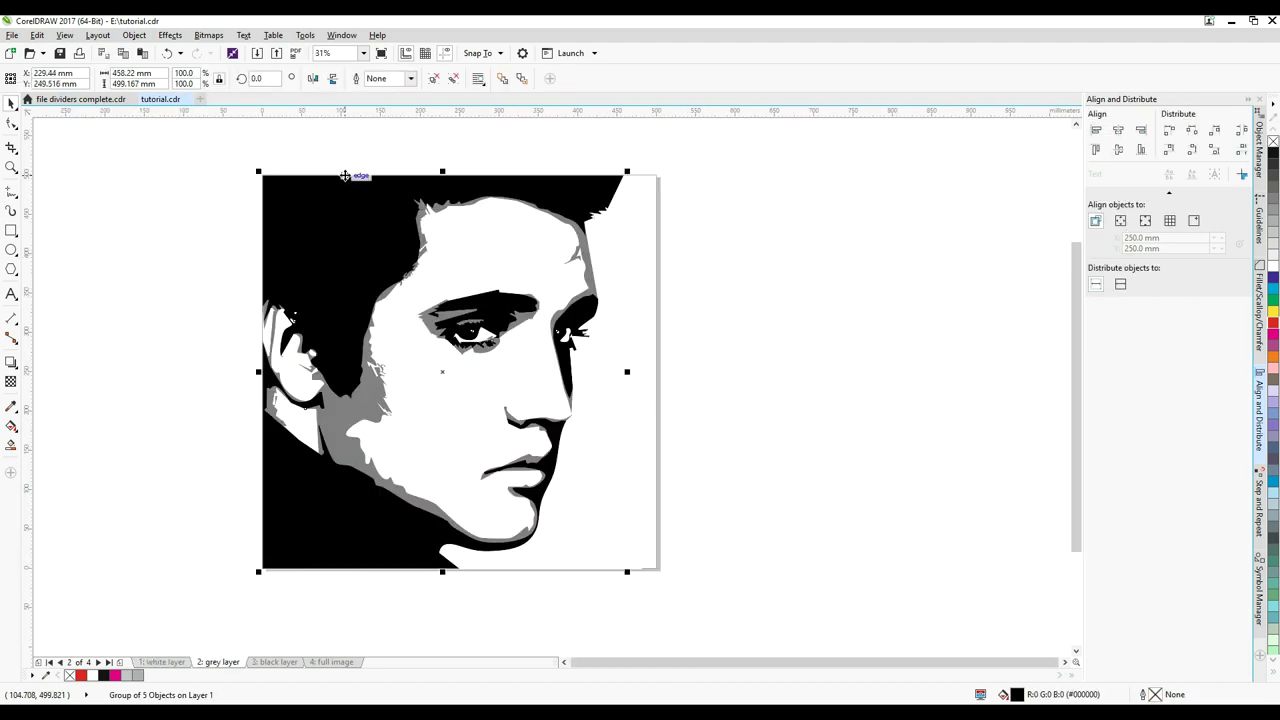
pyautogui.press('Delete')
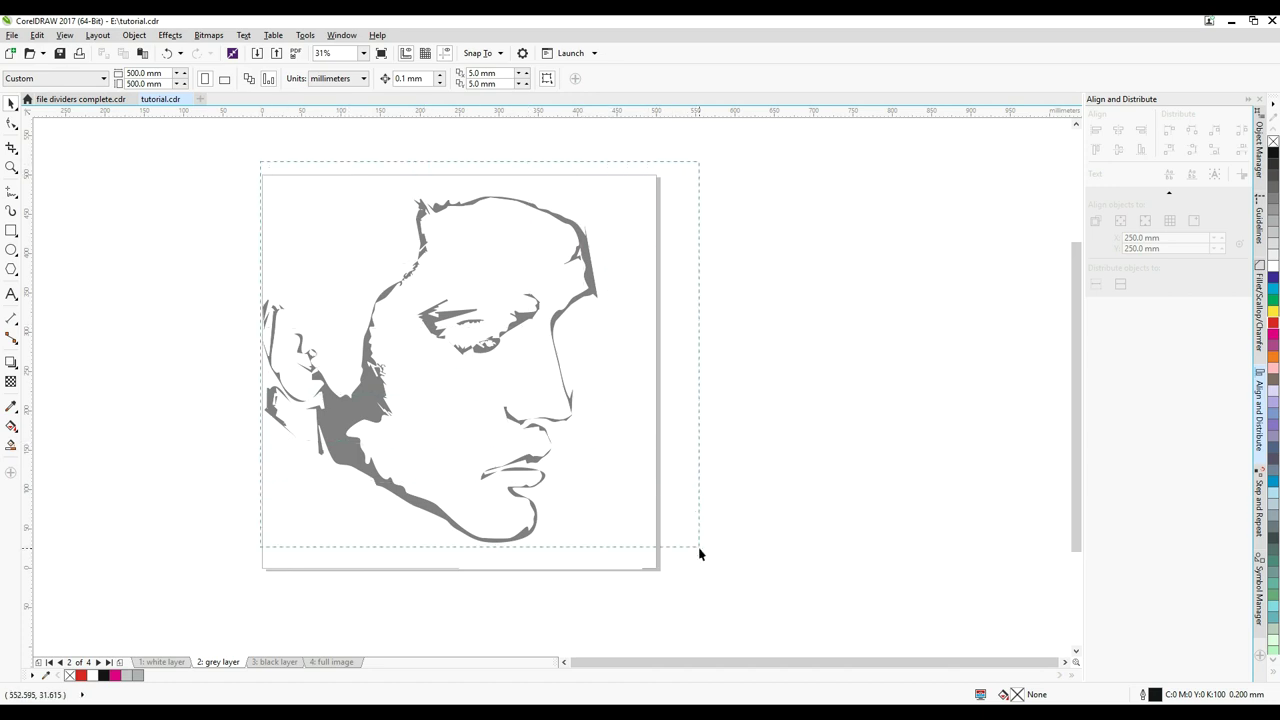
pyautogui.moveTo(700, 553); pyautogui.dragTo(702, 555)
pyautogui.rightClick(1274, 331)
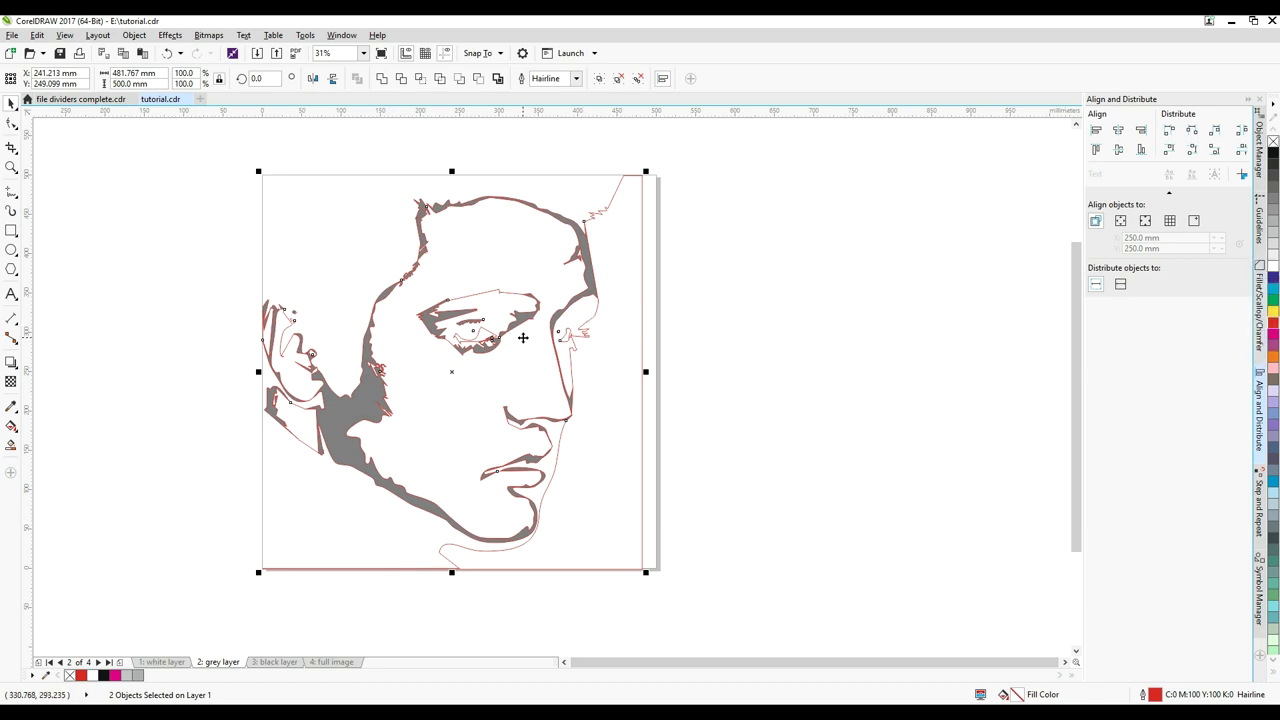
pyautogui.click(583, 360)
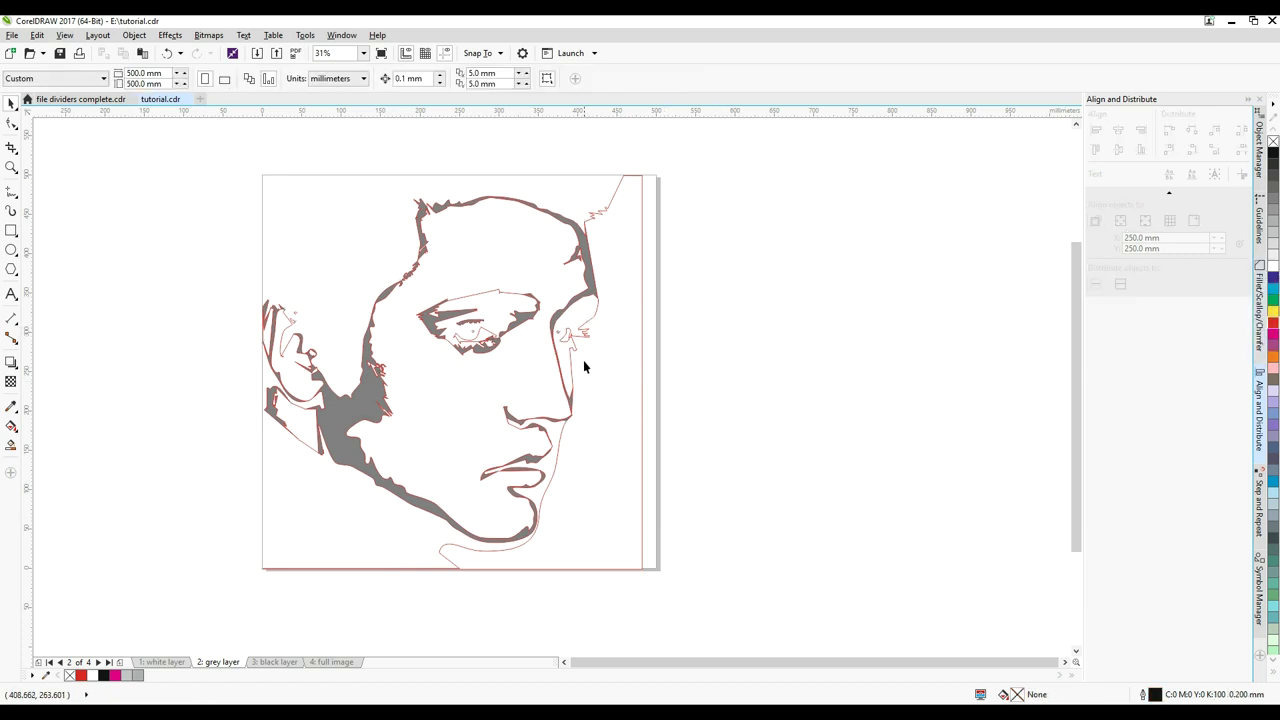
# - Ungroup the white shapes on the grey layer page and delete the small shapes at the far eye
pyautogui.click(575, 342)
pyautogui.click(134, 35)
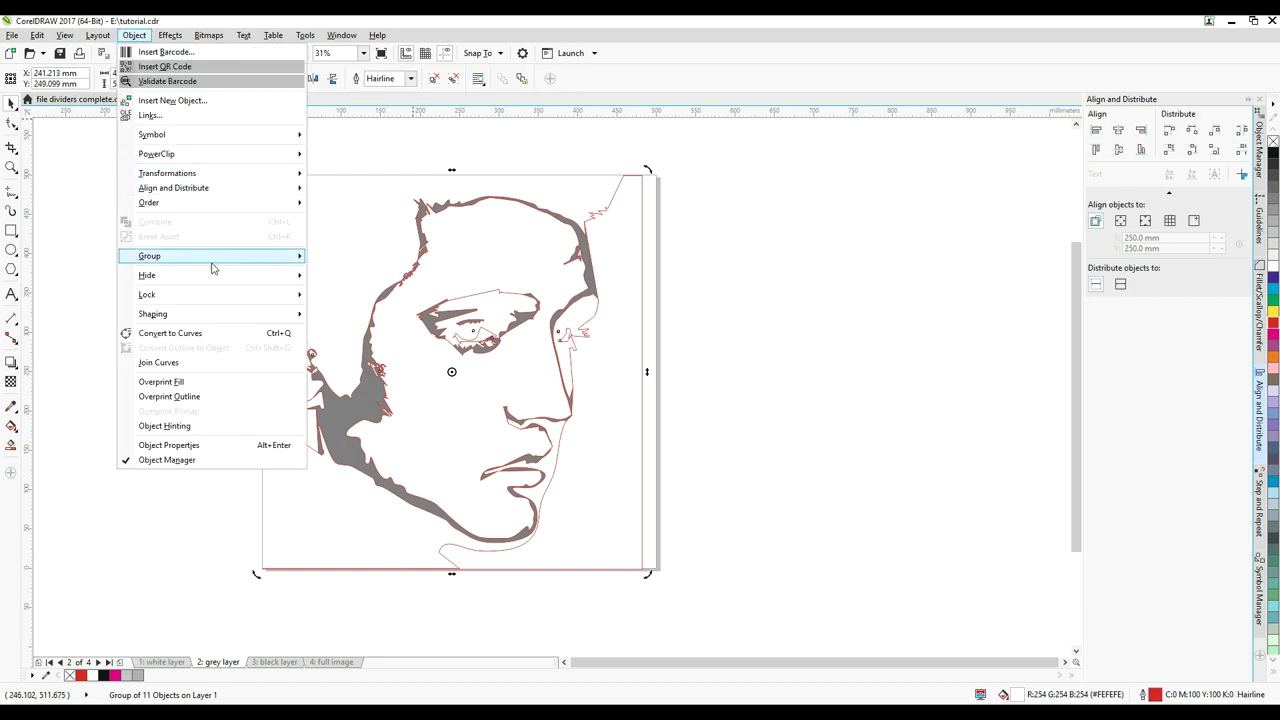
pyautogui.moveTo(211, 258)
pyautogui.click(360, 270)
pyautogui.click(703, 299)
pyautogui.moveTo(549, 367); pyautogui.dragTo(549, 369)
pyautogui.press('Delete')
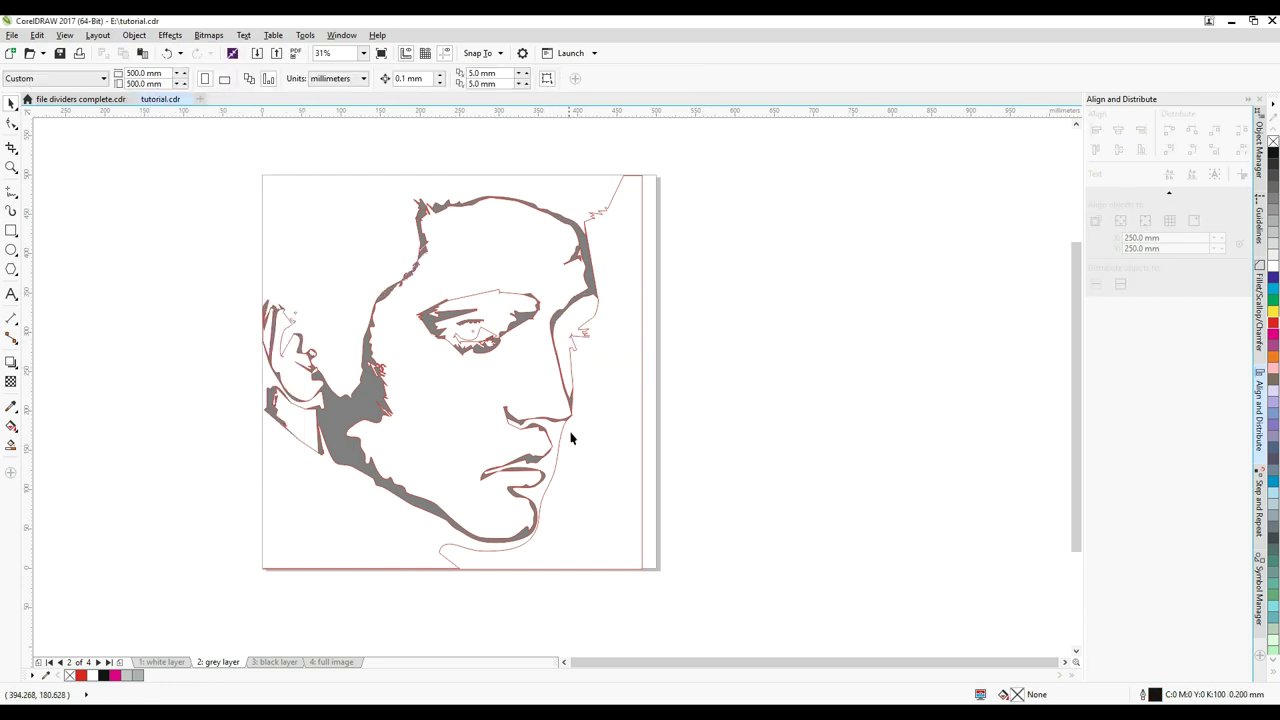
# - Try to reshape the white face curve's nodes at the nose tip
pyautogui.scroll(4, 573, 418)
pyautogui.doubleClick(571, 410)
pyautogui.moveTo(578, 427); pyautogui.dragTo(636, 453)
pyautogui.click(167, 54)
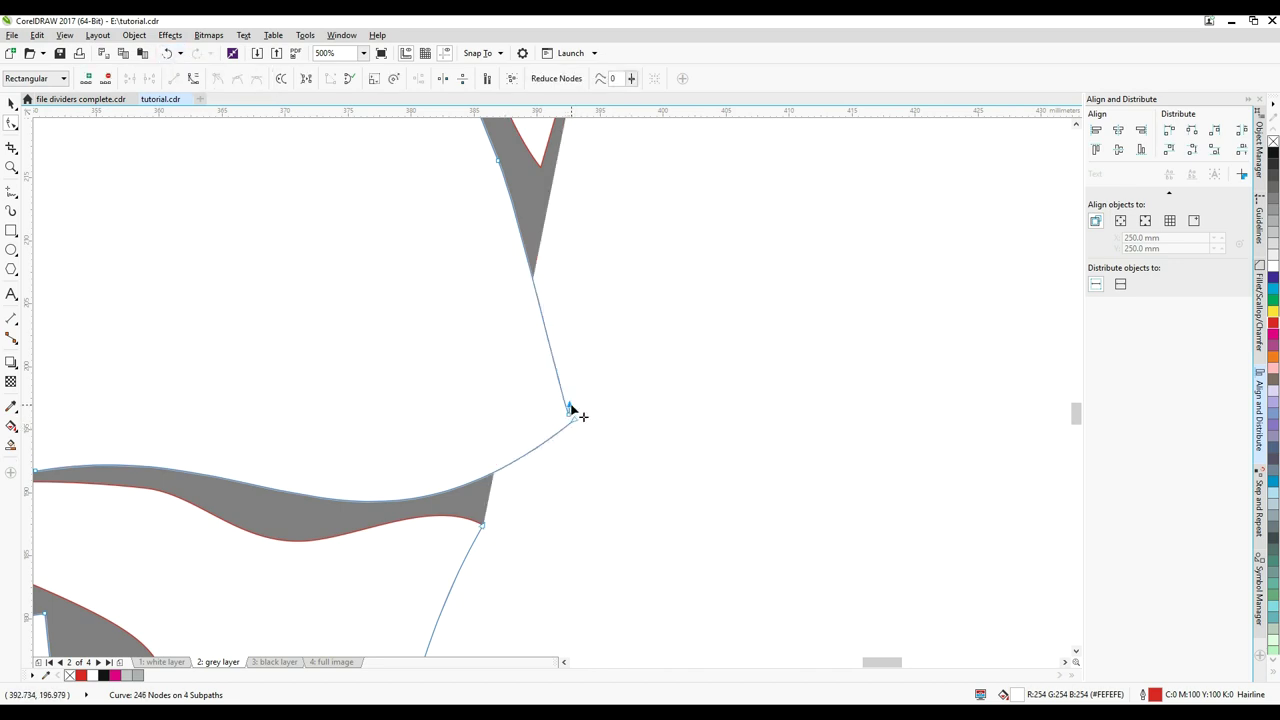
# - Delete the white curve's background nodes running upward from the nose tip
pyautogui.scroll(-2, 560, 485)
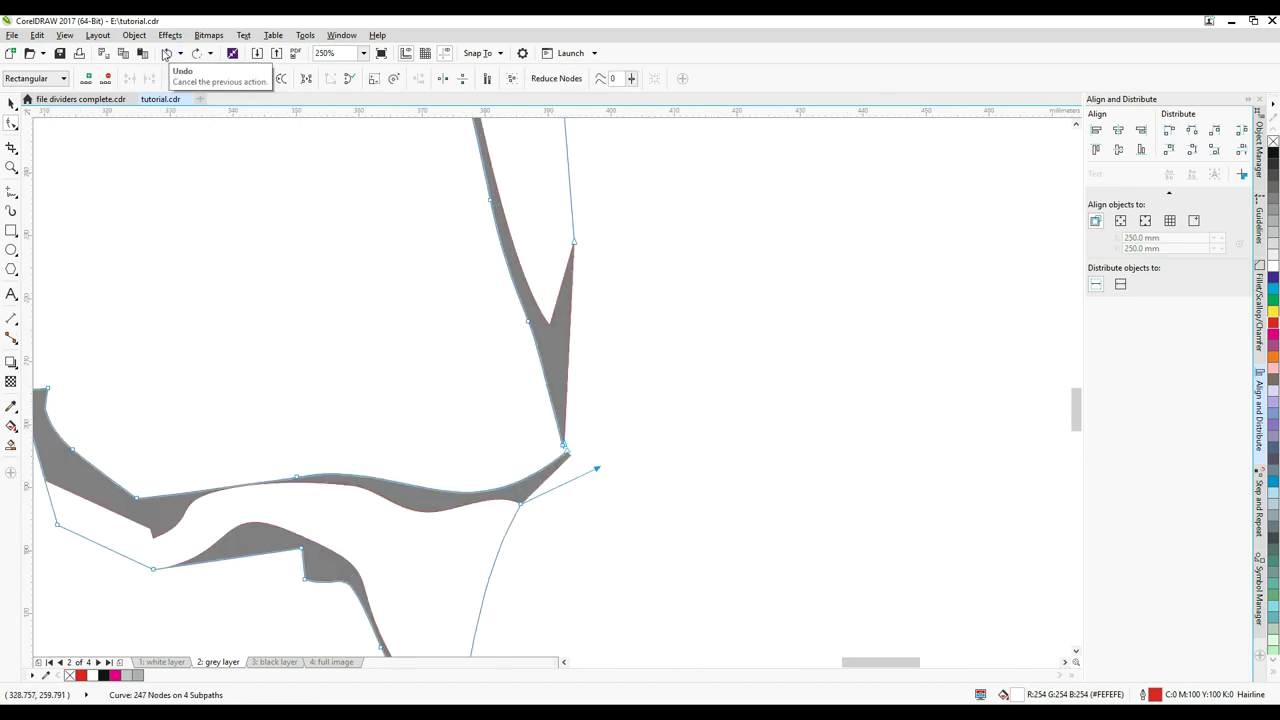
pyautogui.click(571, 215)
pyautogui.press('Delete')
pyautogui.scroll(2, 579, 461)
pyautogui.scroll(1, 838, 577)
# - Delete the white curve's nodes along the page's bottom edge, at its lower corner and around the neck
pyautogui.moveTo(916, 527); pyautogui.dragTo(642, 605)
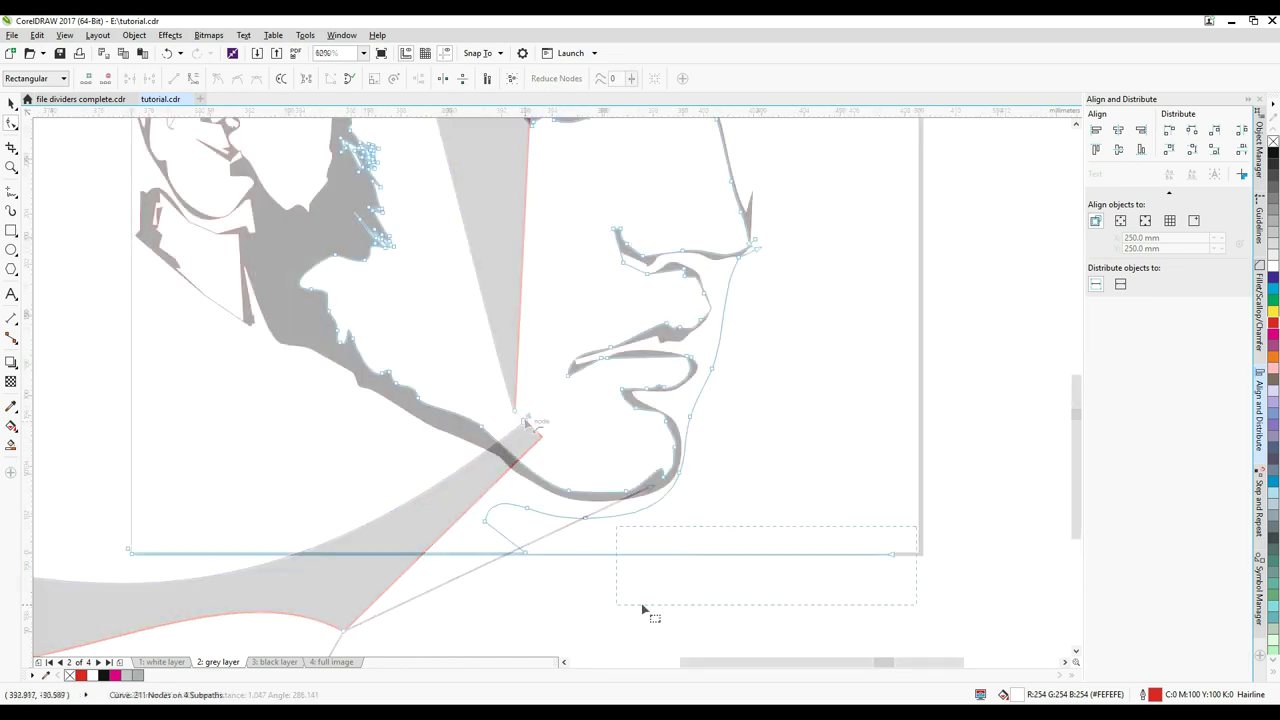
pyautogui.moveTo(642, 605); pyautogui.dragTo(497, 590)
pyautogui.press('Delete')
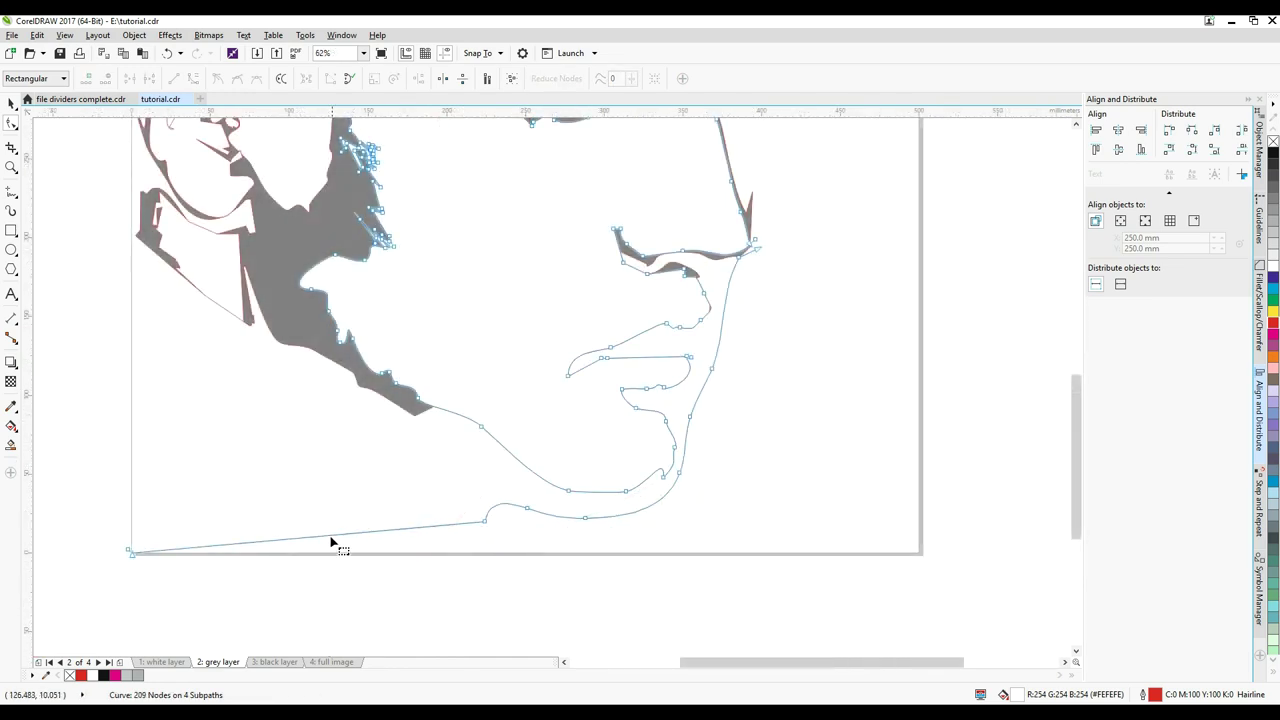
pyautogui.moveTo(202, 573); pyautogui.dragTo(102, 530)
pyautogui.press('Delete')
pyautogui.press('Delete')
pyautogui.moveTo(460, 500); pyautogui.dragTo(568, 503)
pyautogui.press('Delete')
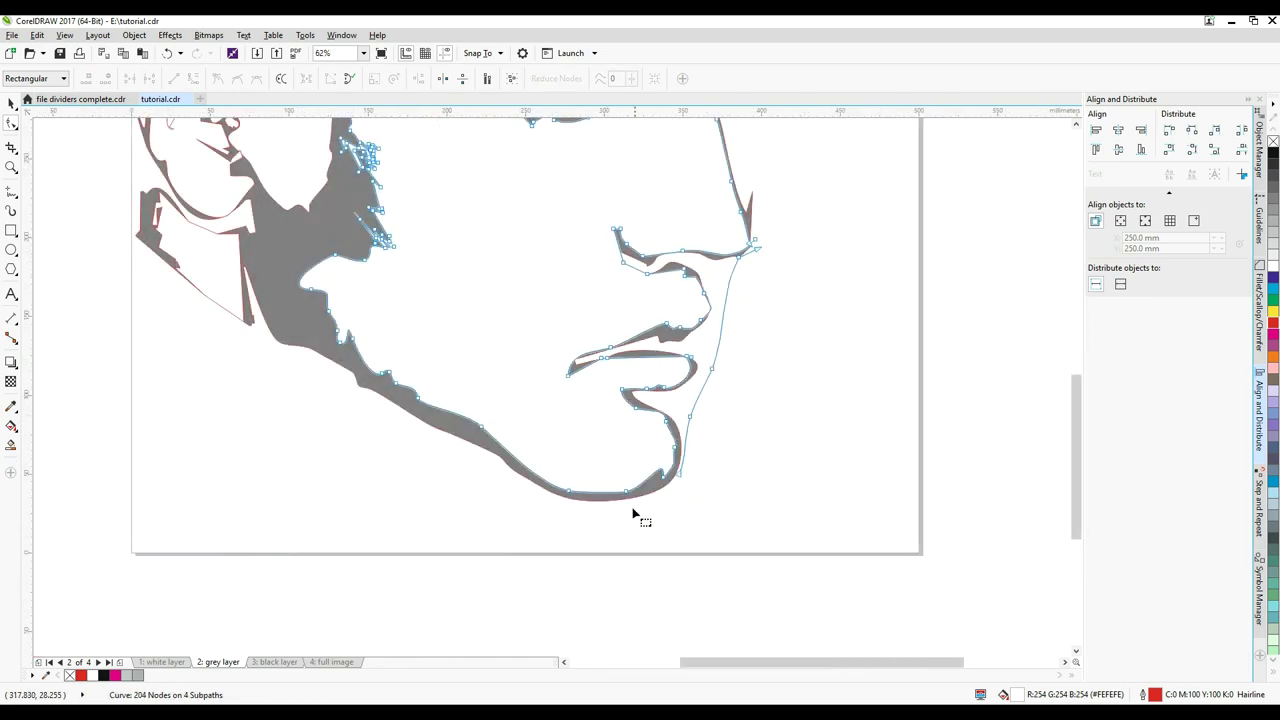
# - Delete the leftover background nodes of the white curve between the chin and the nose tip
pyautogui.click(680, 475)
pyautogui.press('Delete')
pyautogui.click(690, 417)
pyautogui.press('Delete')
pyautogui.click(712, 369)
pyautogui.press('Delete')
pyautogui.scroll(-3, 765, 256)
pyautogui.scroll(2, 779, 222)
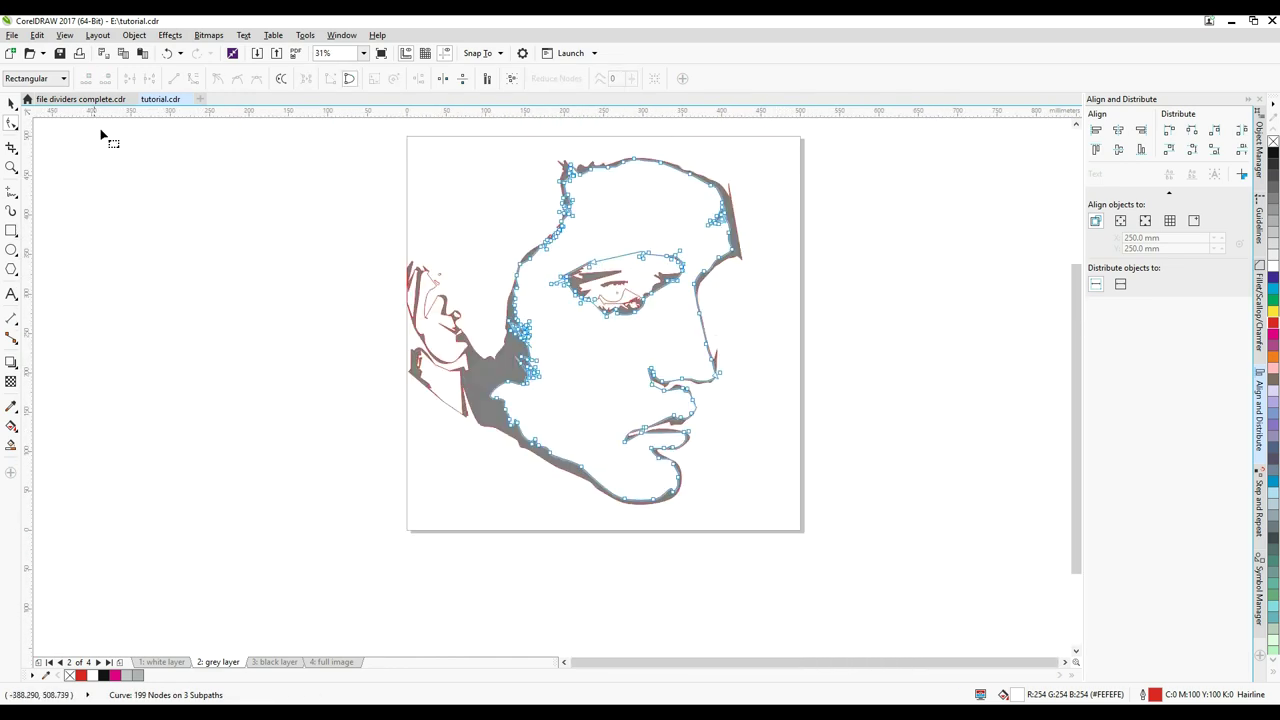
pyautogui.click(11, 103)
pyautogui.click(215, 195)
pyautogui.scroll(1, 624, 277)
pyautogui.scroll(1, 616, 314)
pyautogui.click(606, 317)
pyautogui.scroll(-2, 646, 326)
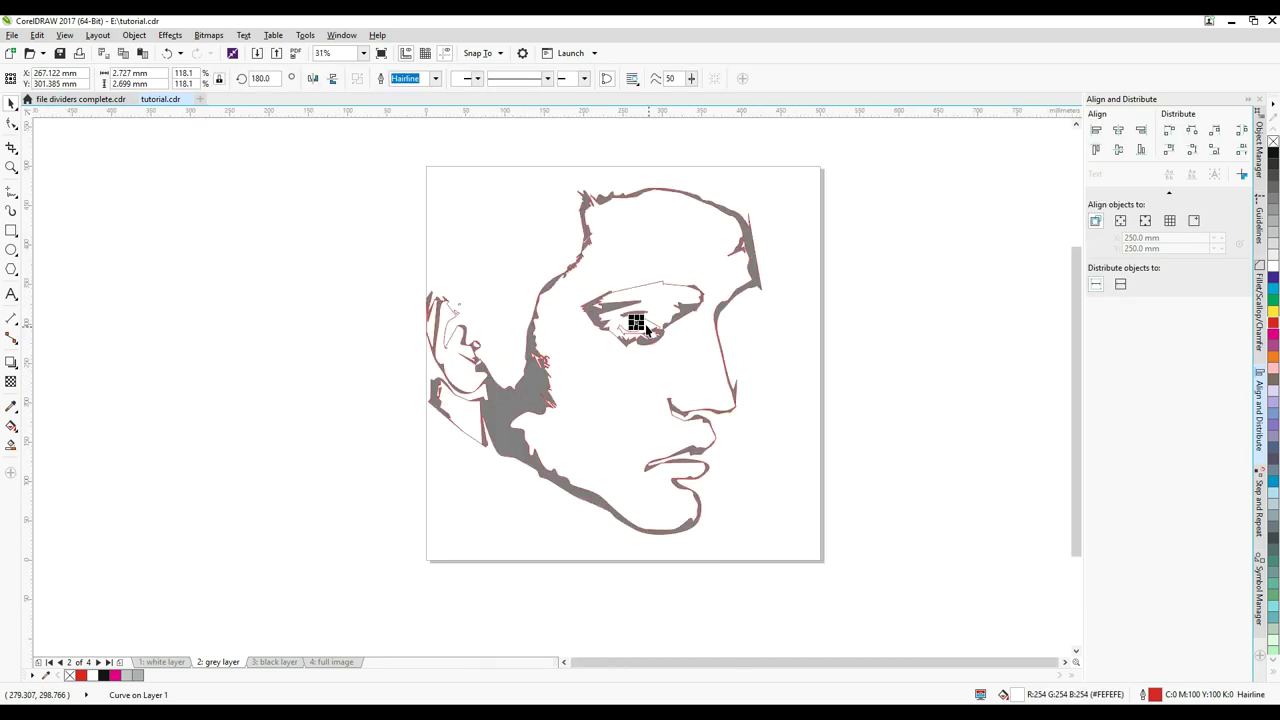
pyautogui.click(847, 386)
# - Ungroup the grey shapes on the grey layer page
pyautogui.scroll(2, 450, 350)
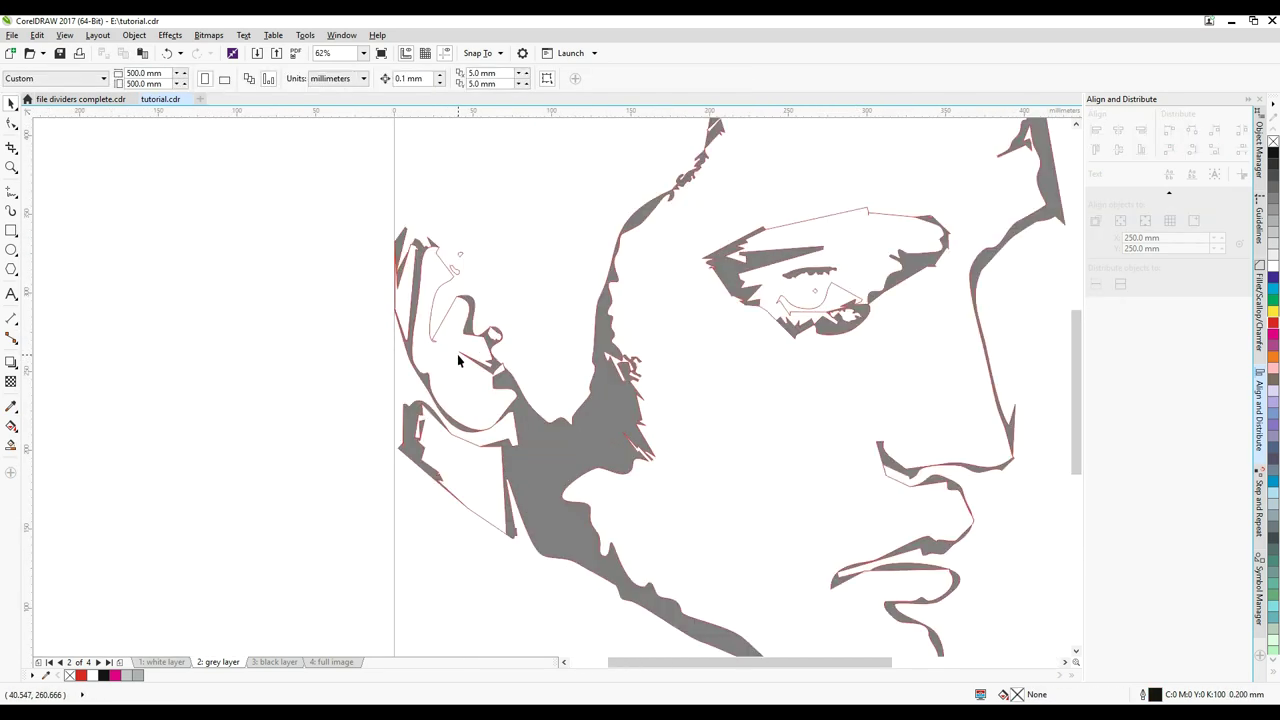
pyautogui.click(409, 280)
pyautogui.scroll(2, 409, 280)
pyautogui.click(396, 192)
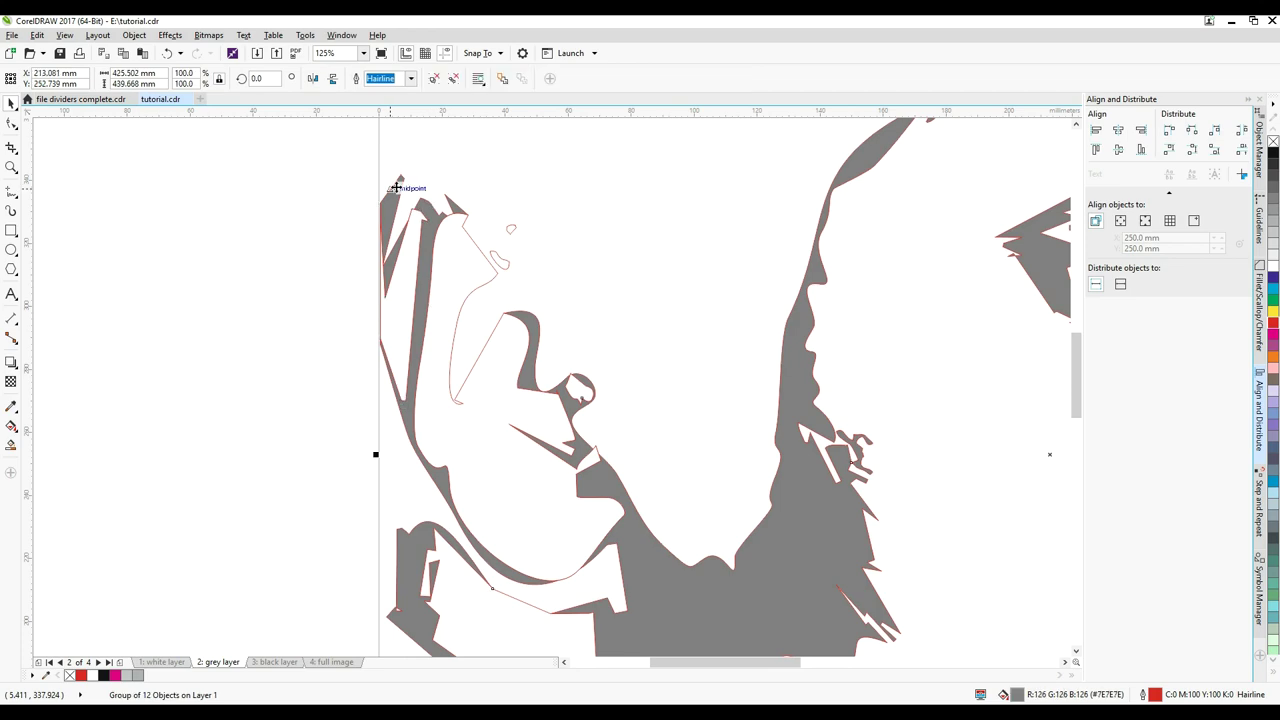
pyautogui.click(134, 35)
pyautogui.moveTo(160, 256)
pyautogui.click(352, 275)
pyautogui.click(354, 275)
# - Weld the white shape at the ear's outer edge with the adjoining grey shape
pyautogui.click(403, 266)
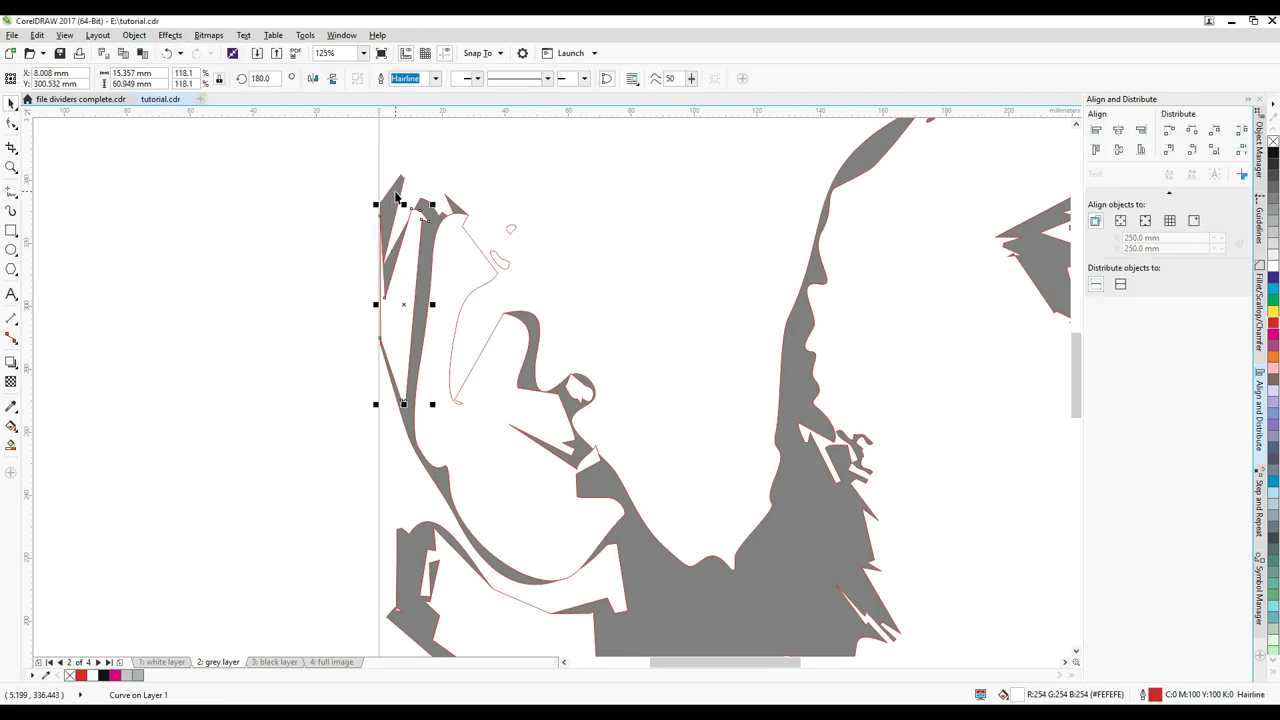
pyautogui.keyDown('shift'); pyautogui.click(390, 197); pyautogui.keyUp('shift')
pyautogui.click(380, 86)
# - Move the large white face curve aside from the grey shapes and delete it
pyautogui.scroll(-4, 200, 218)
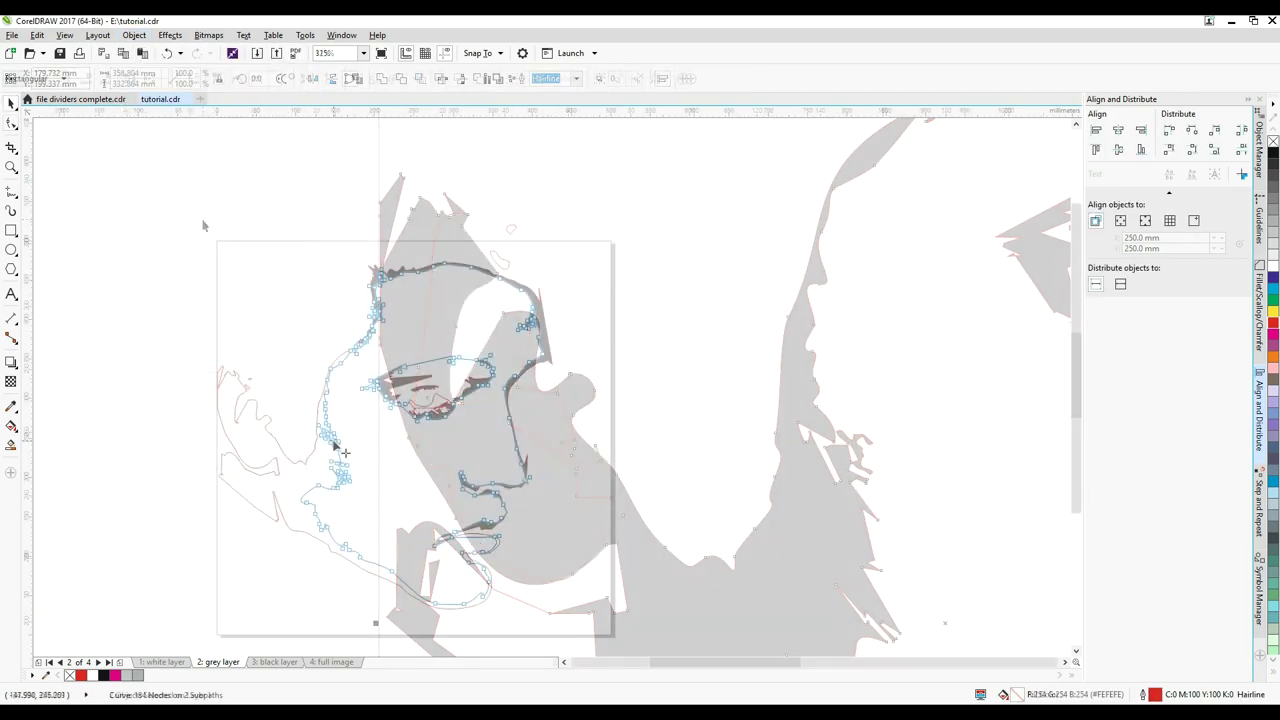
pyautogui.click(142, 272)
pyautogui.click(412, 292)
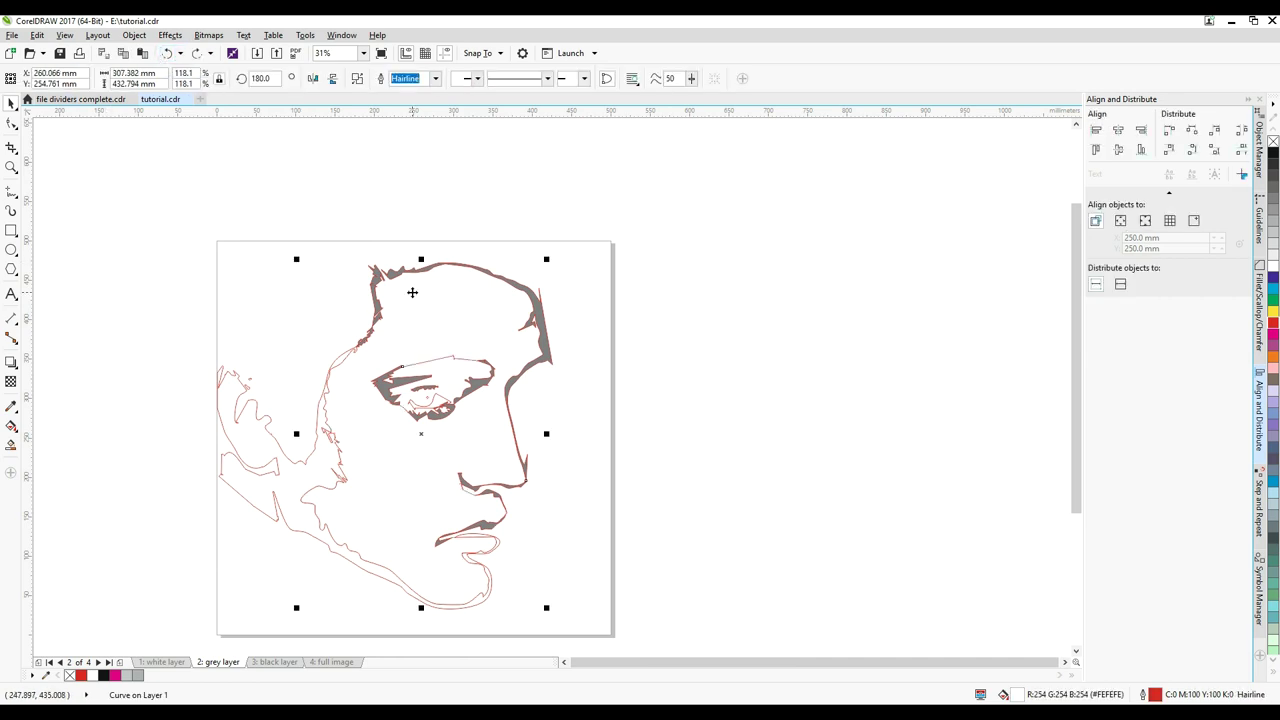
pyautogui.moveTo(412, 292); pyautogui.dragTo(622, 302)
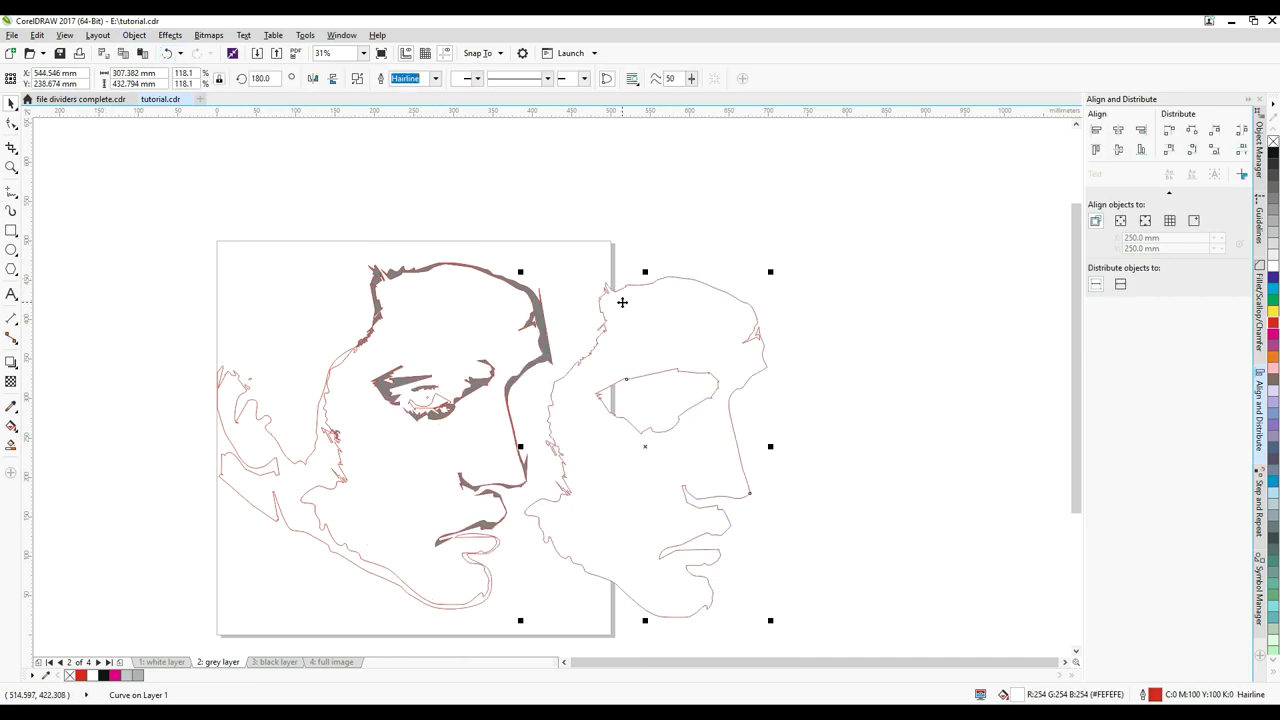
pyautogui.press('Delete')
pyautogui.click(509, 284)
pyautogui.click(480, 295)
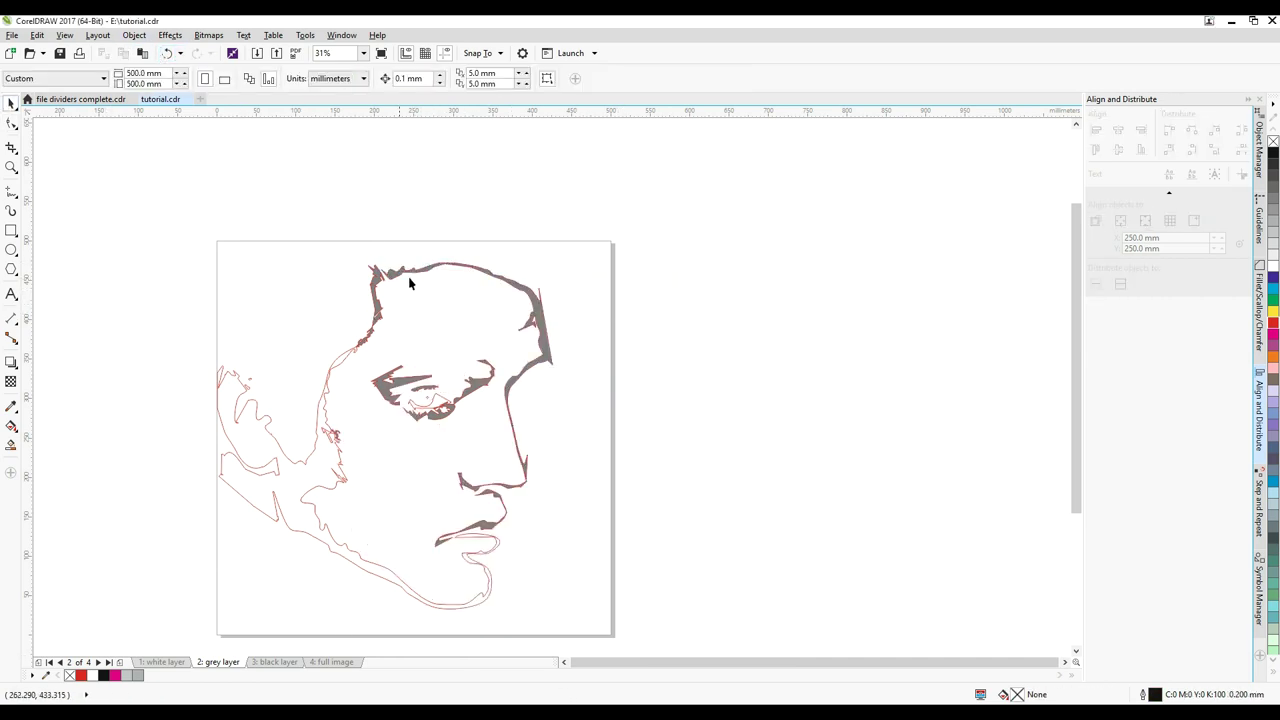
# - Combine the grey forehead and nose-bridge curve with the grey nostril curve
pyautogui.press('F10')
pyautogui.click(409, 284)
pyautogui.keyDown('shift'); pyautogui.click(505, 487); pyautogui.keyUp('shift')
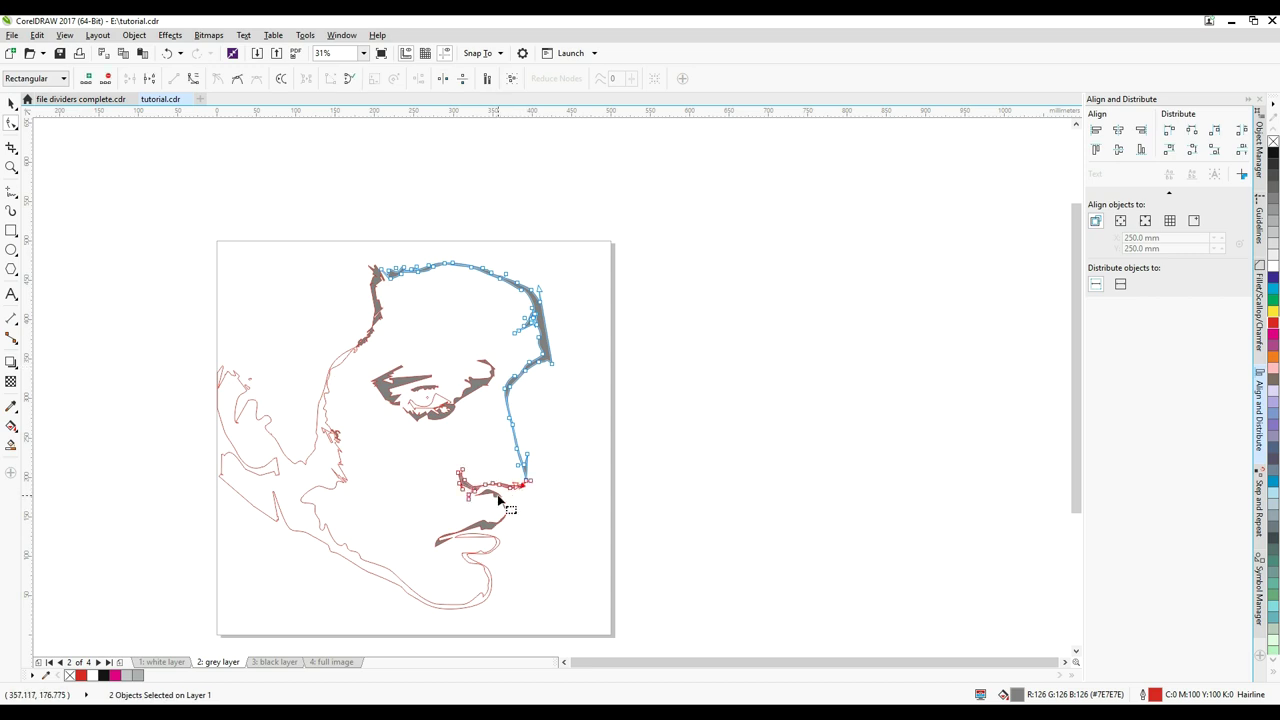
pyautogui.click(134, 35)
pyautogui.click(160, 220)
# - Delete the redundant inner nodes around the lips and join the open end below the nostril to the upper lip's outline
pyautogui.scroll(2, 700, 290)
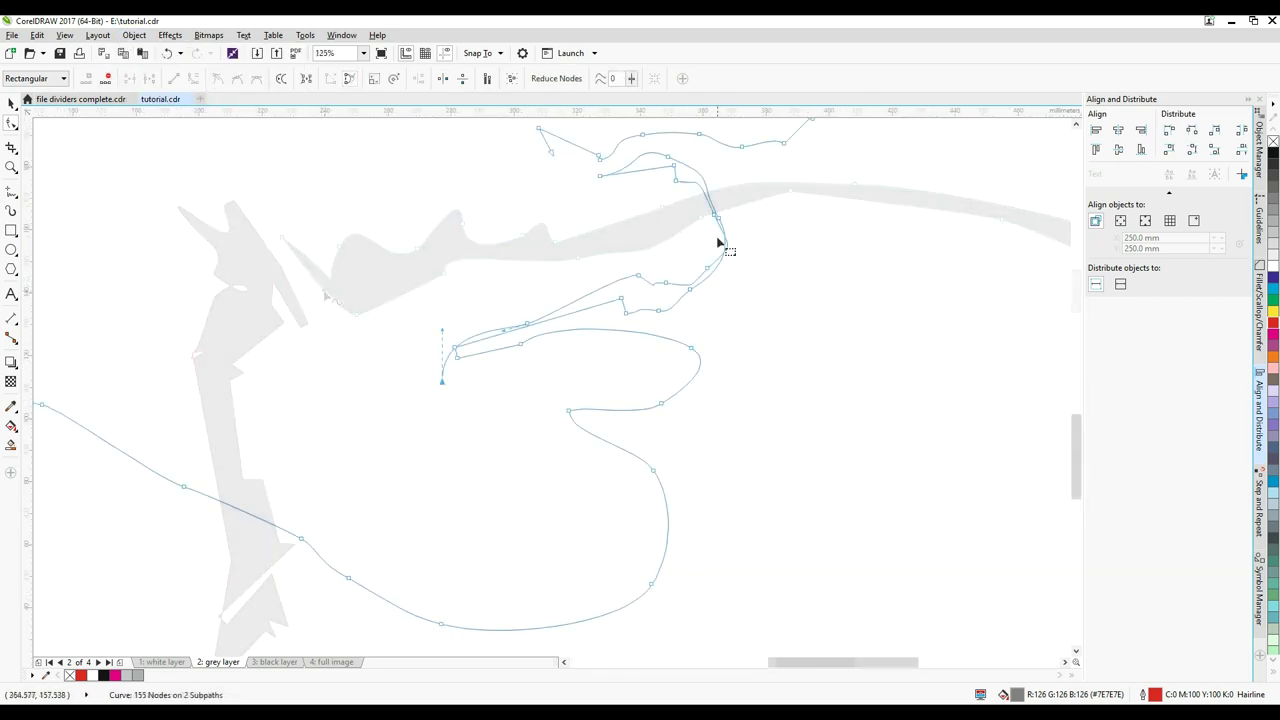
pyautogui.press('Delete')
pyautogui.moveTo(551, 152); pyautogui.dragTo(600, 176)
pyautogui.click(11, 103)
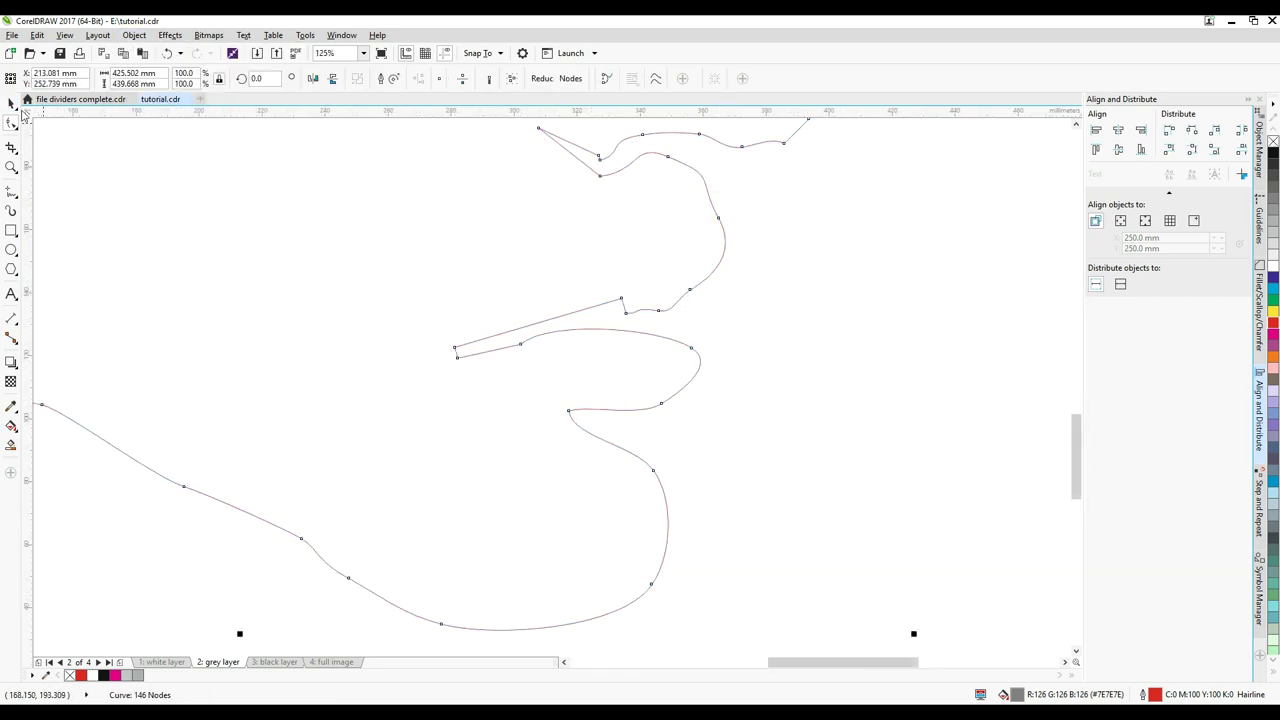
pyautogui.scroll(-2, 379, 265)
# - Delete the grey shadow shape at the outer corner of the near eye
pyautogui.press('space')
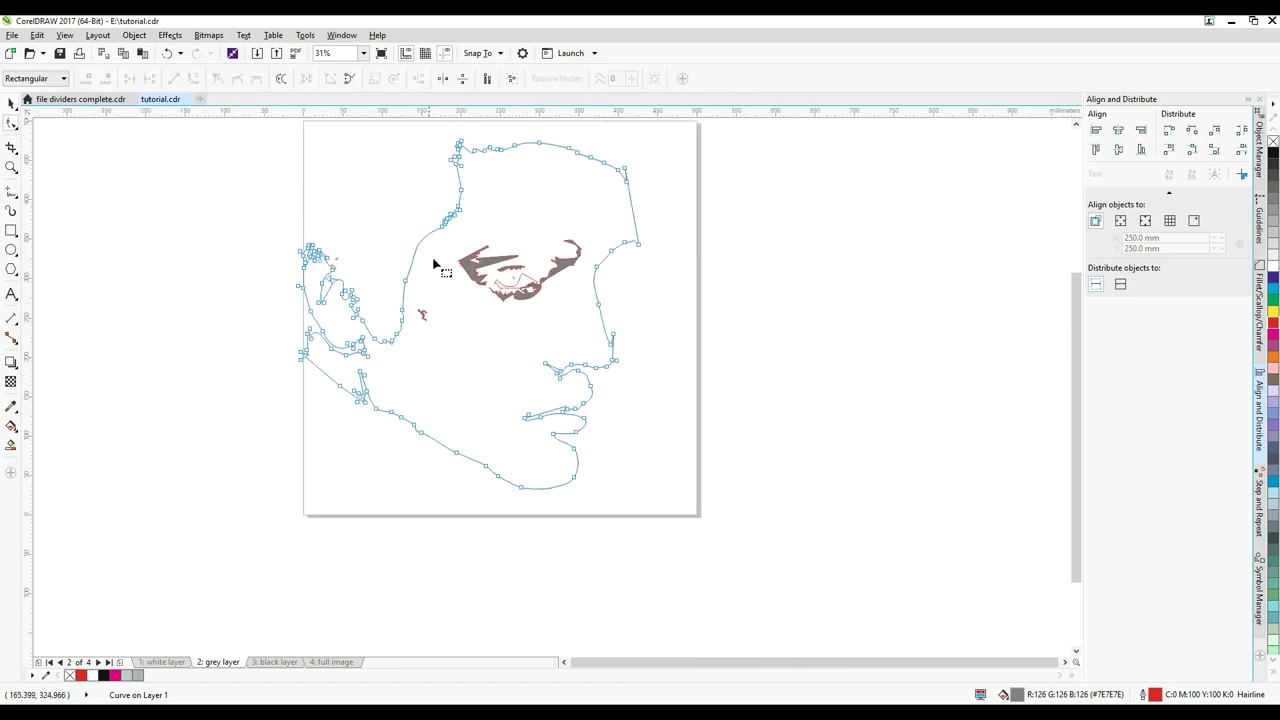
pyautogui.scroll(3, 436, 265)
pyautogui.scroll(-1, 486, 440)
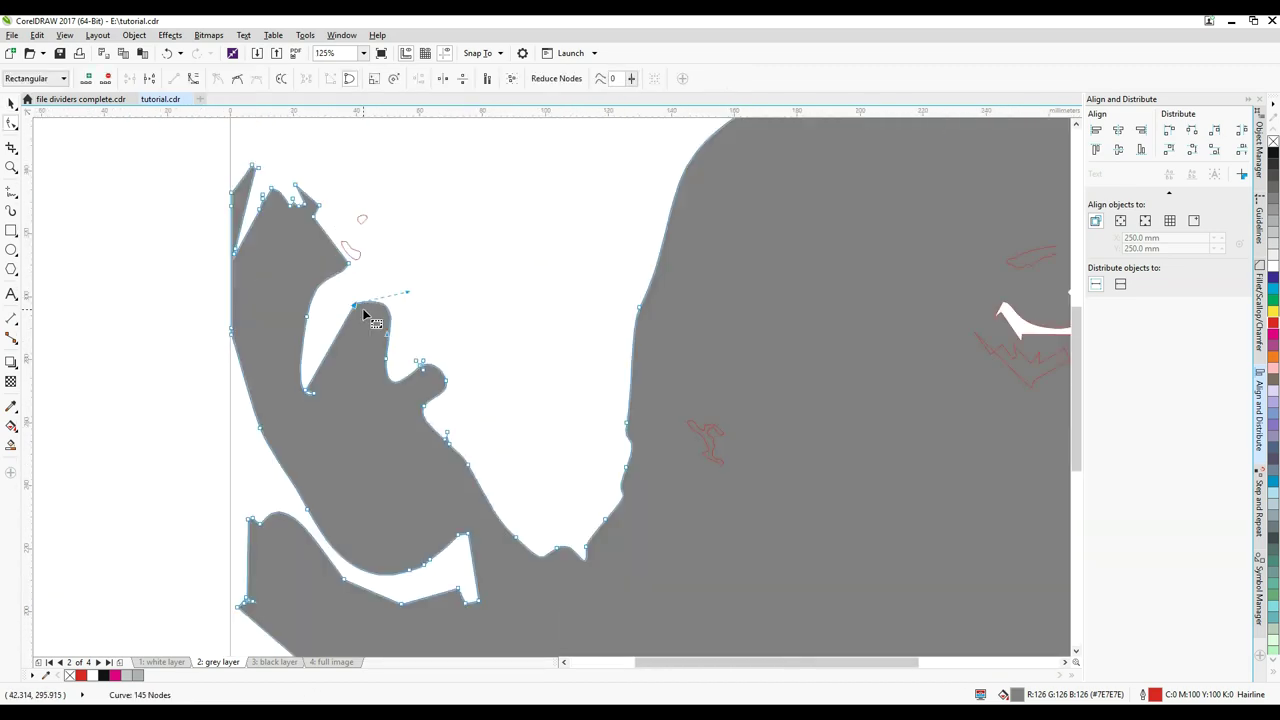
pyautogui.scroll(-2, 367, 316)
pyautogui.press('space')
pyautogui.press('Delete')
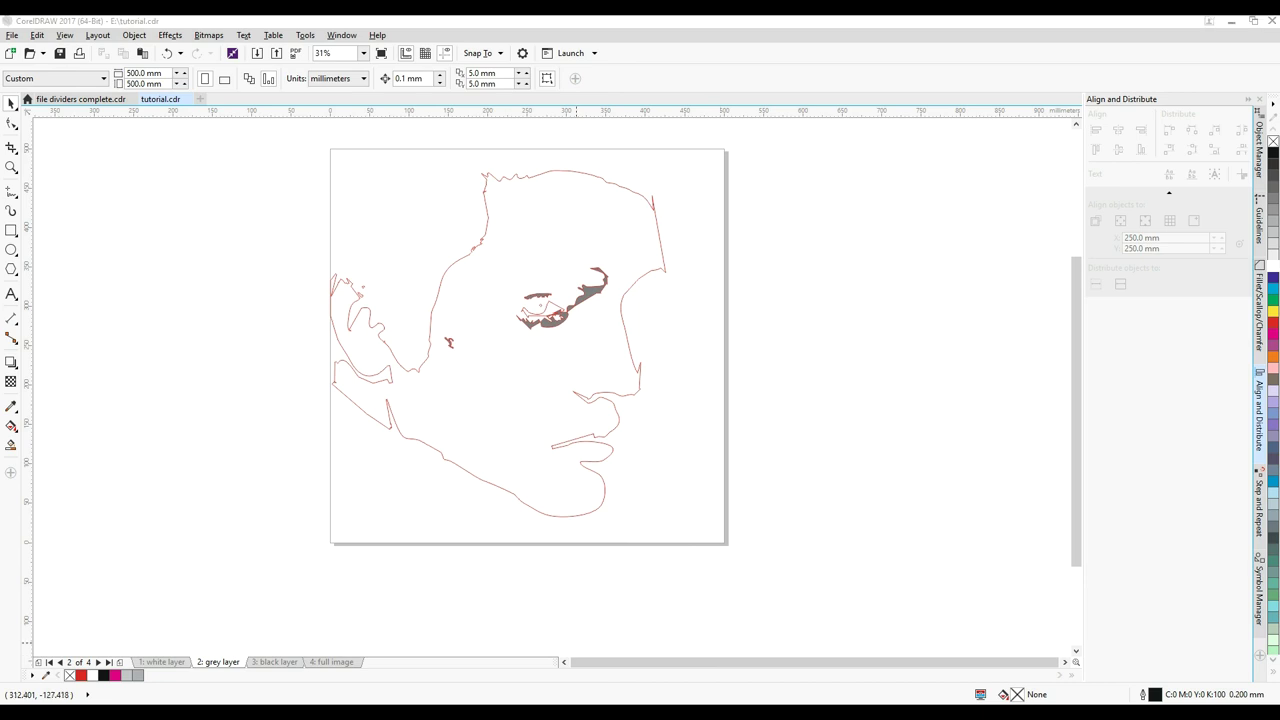
# - Compare the eye area with the full image page and bring the eye-socket outline back onto the grey layer page
pyautogui.click(335, 663)
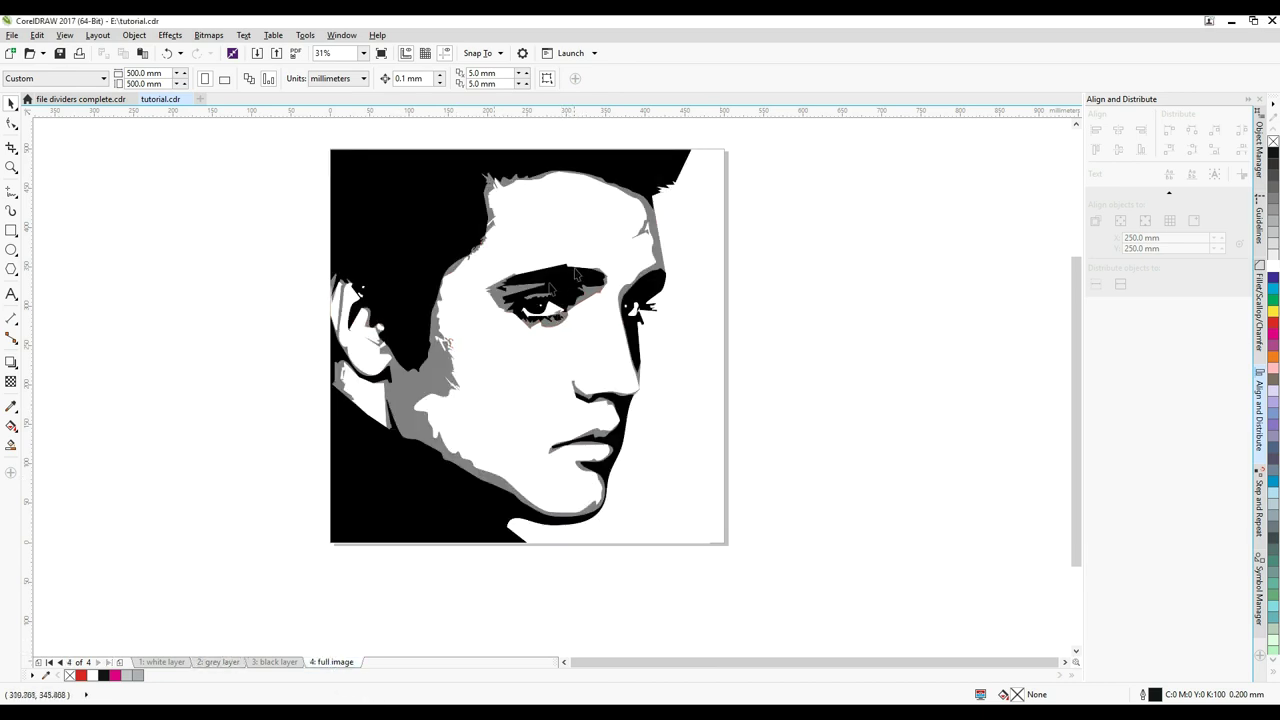
pyautogui.click(206, 663)
pyautogui.rightClick(198, 523)
pyautogui.click(236, 608)
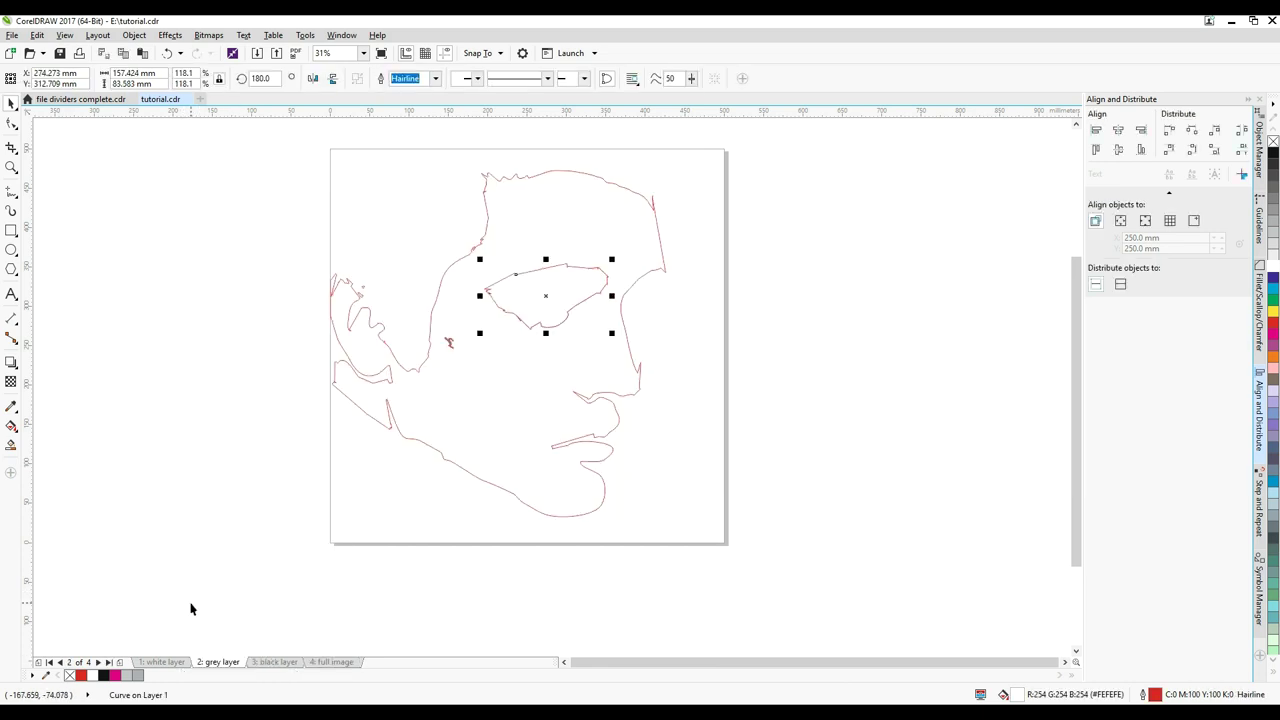
# - Send the eye-socket outline and the large face outline to the back of the page
pyautogui.click(138, 35)
pyautogui.moveTo(226, 203)
pyautogui.click(377, 217)
pyautogui.click(535, 182)
pyautogui.hotkey('ctrl', 'End')
pyautogui.click(821, 309)
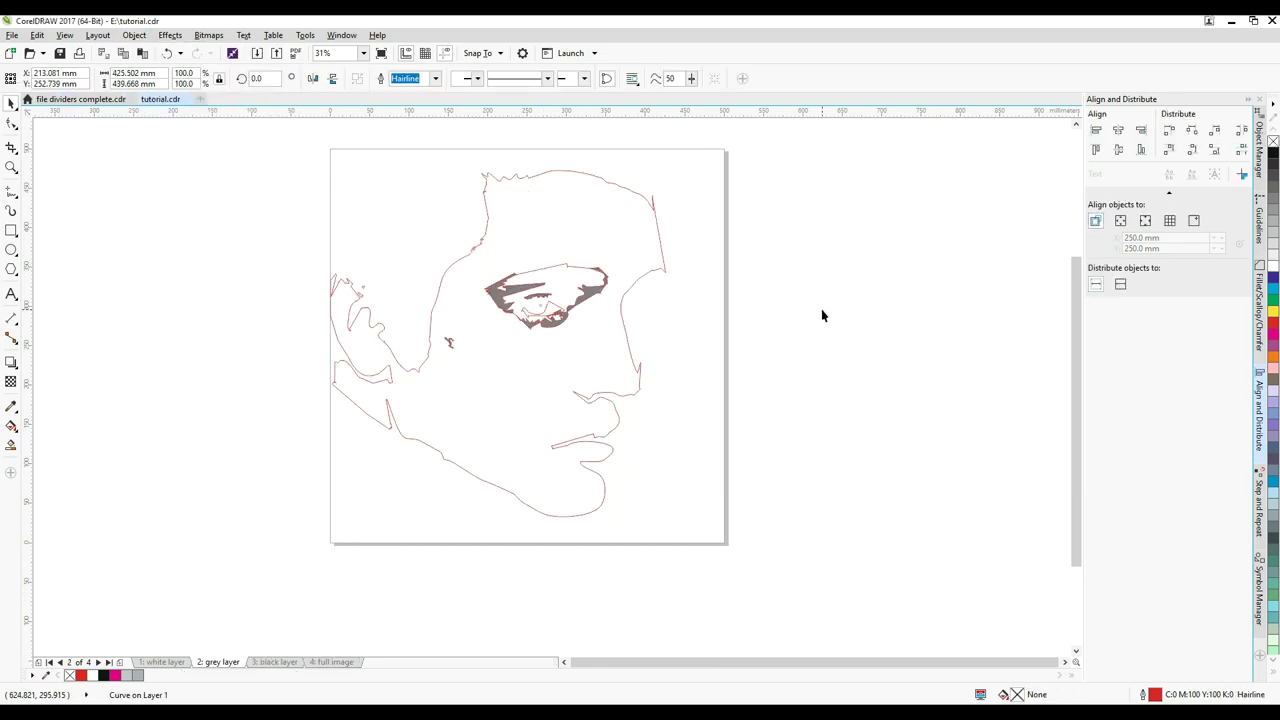
# - Combine the large face outline with the grey shadow shape on the near eye's outer side and select its outer-corner nodes
pyautogui.scroll(1, 550, 292)
pyautogui.scroll(2, 550, 297)
pyautogui.click(559, 228)
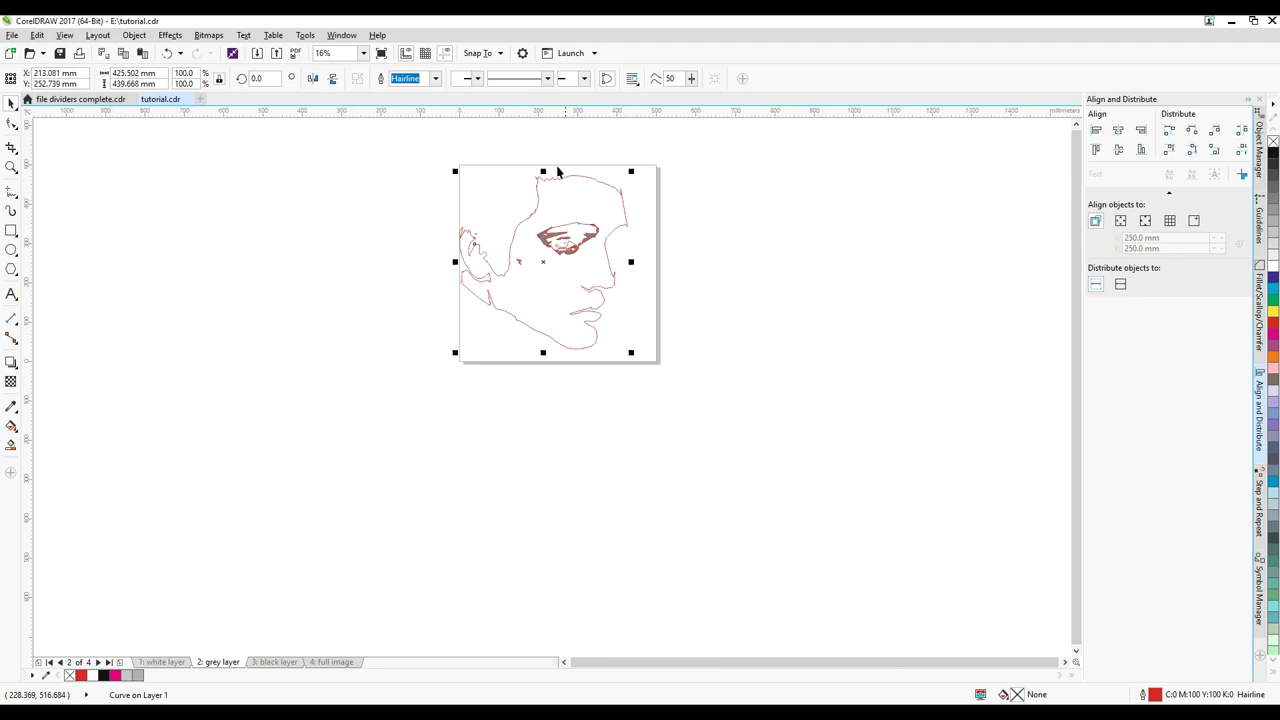
pyautogui.scroll(2, 577, 203)
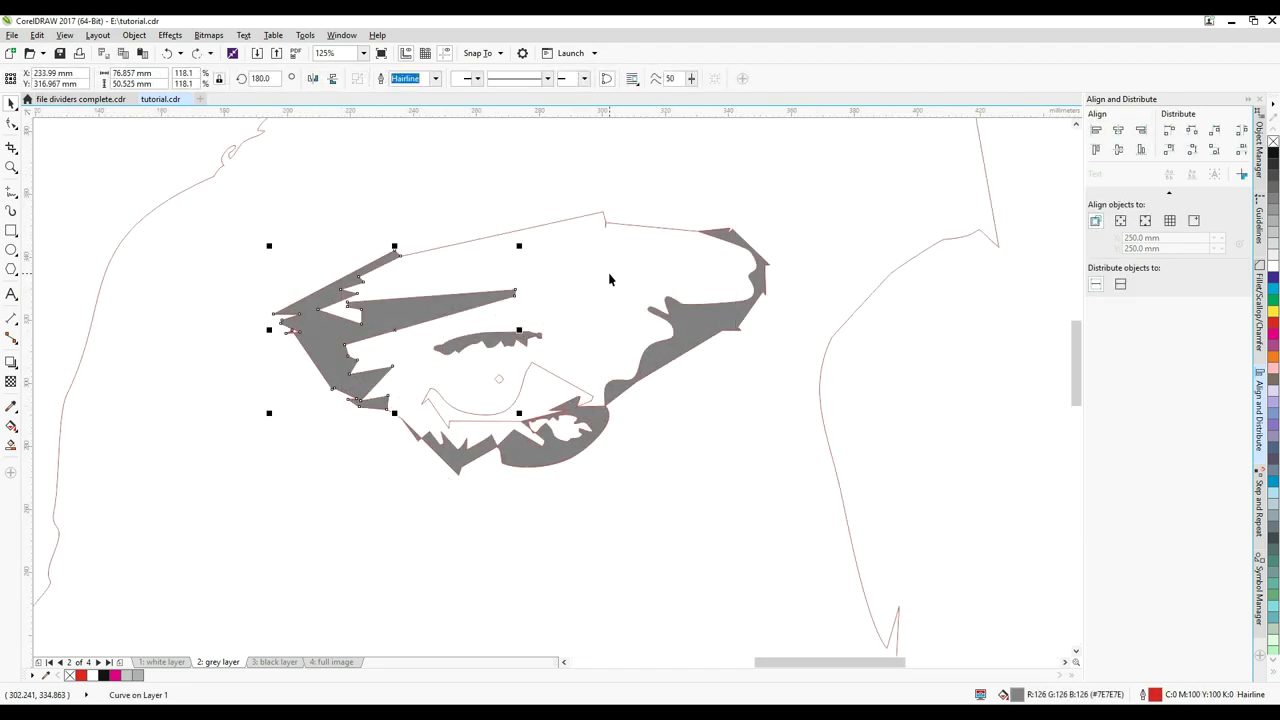
pyautogui.click(134, 35)
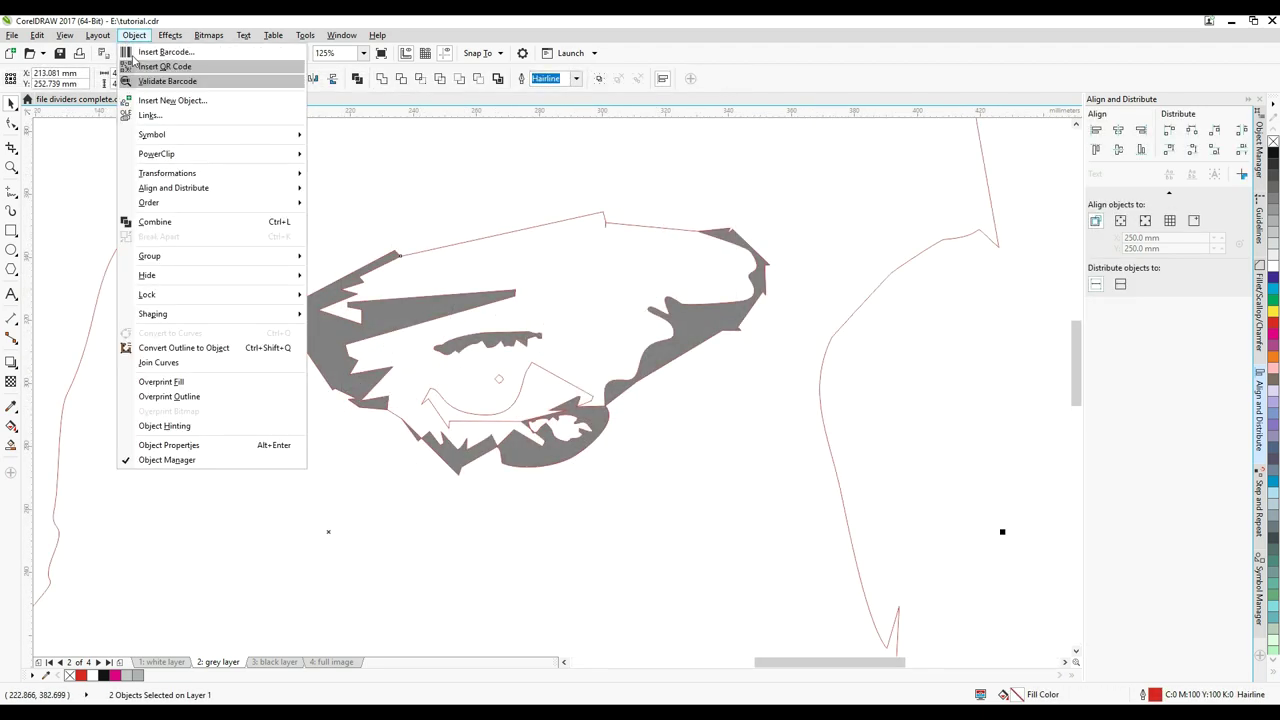
pyautogui.click(145, 220)
pyautogui.press('F10')
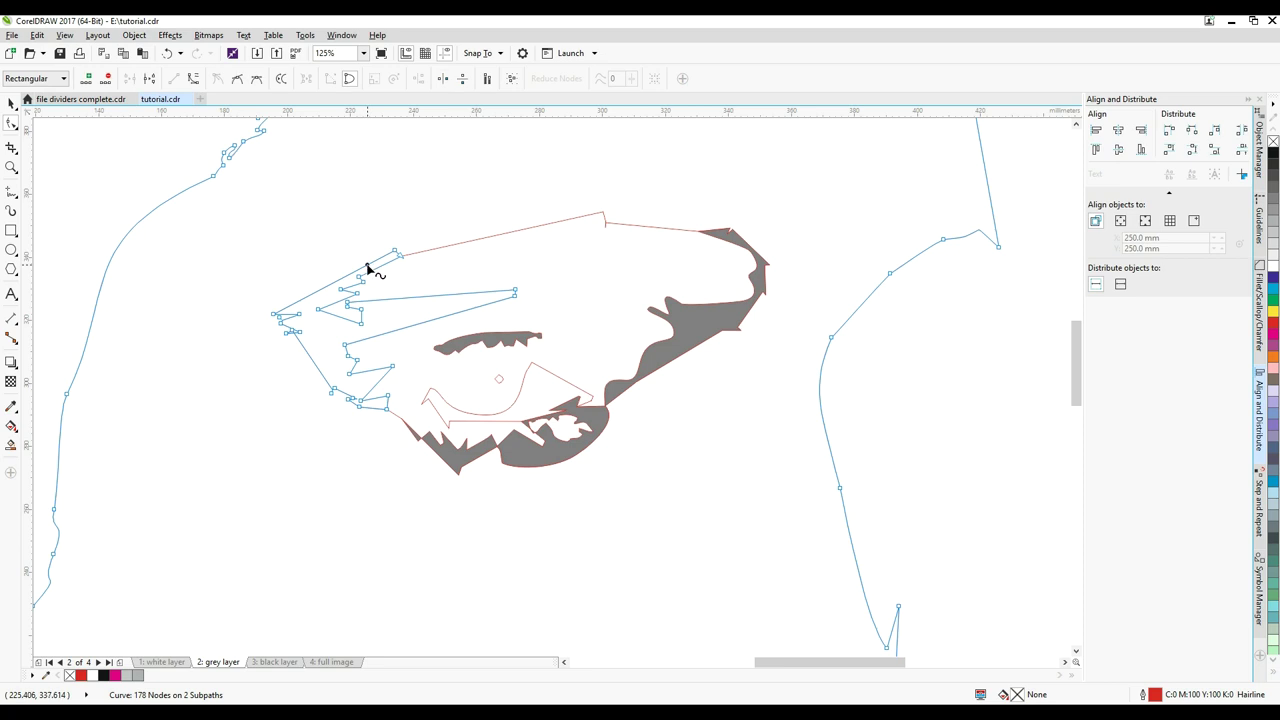
pyautogui.moveTo(260, 308); pyautogui.dragTo(297, 332)
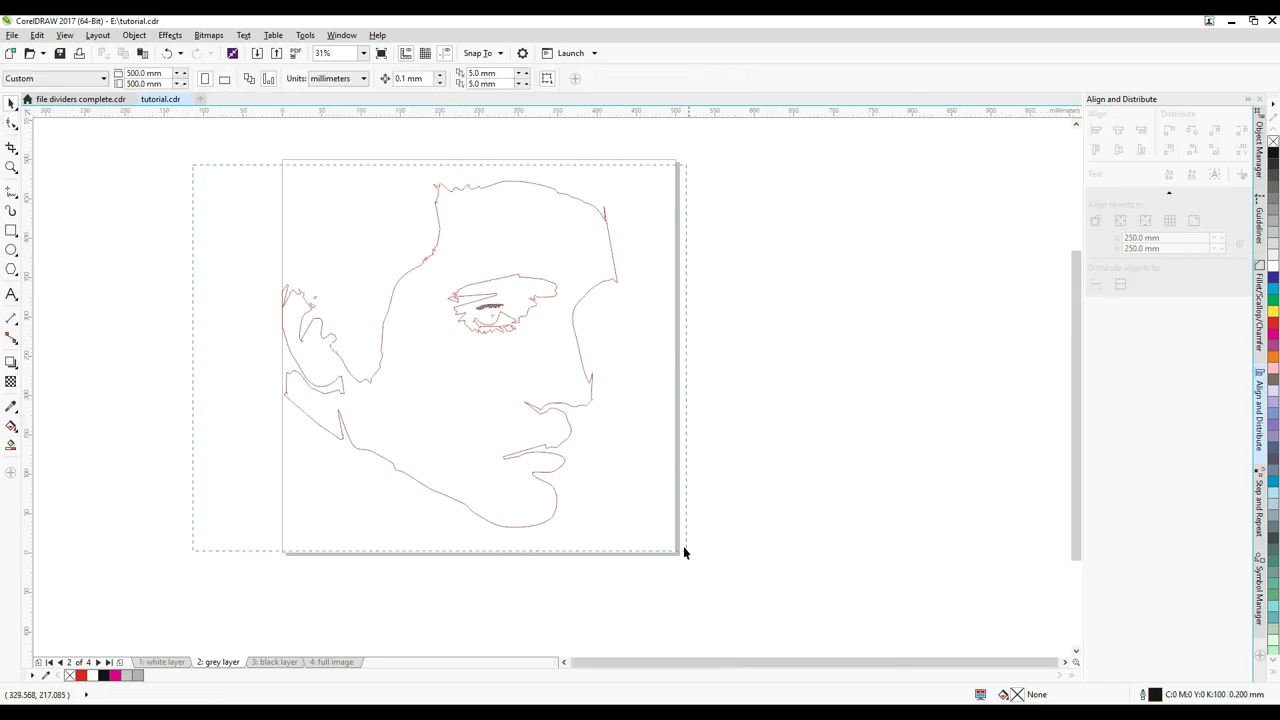
# - Fill all objects on the grey layer page with 50% Black and group them
pyautogui.moveTo(193, 163); pyautogui.dragTo(683, 550)
pyautogui.click(1272, 218)
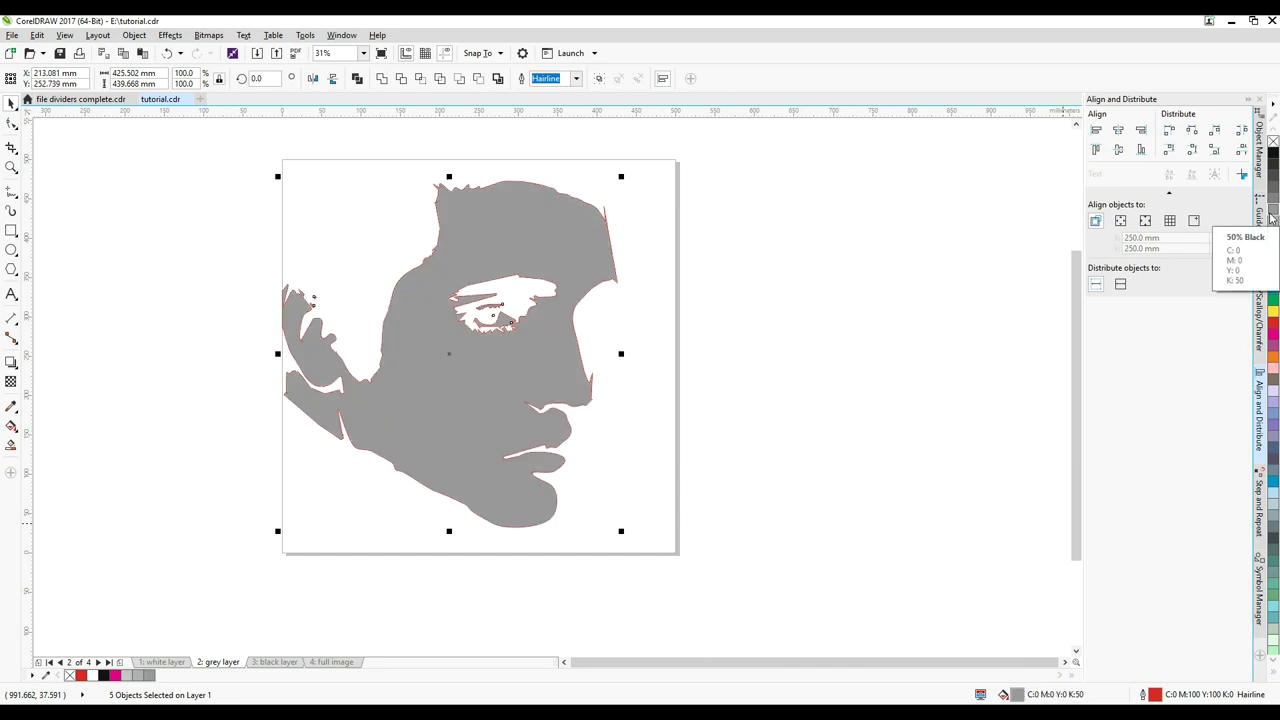
pyautogui.click(907, 344)
pyautogui.moveTo(747, 588); pyautogui.dragTo(747, 588)
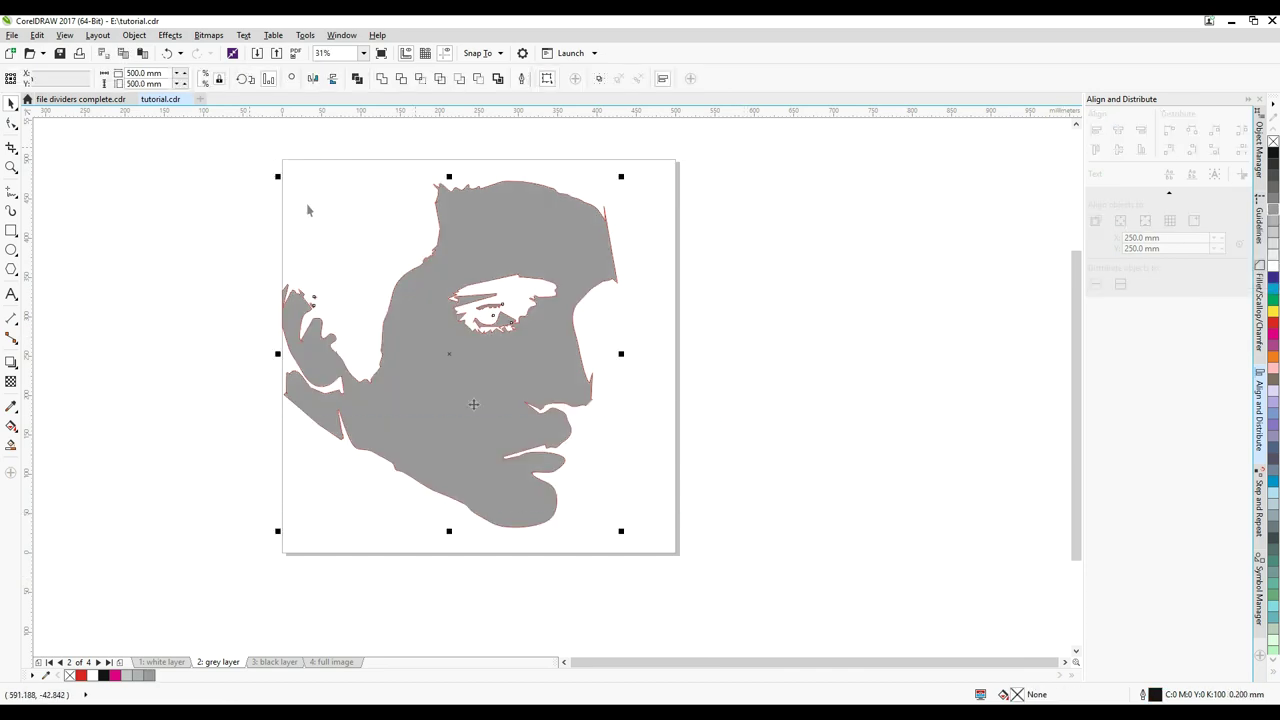
pyautogui.click(137, 35)
pyautogui.moveTo(286, 257)
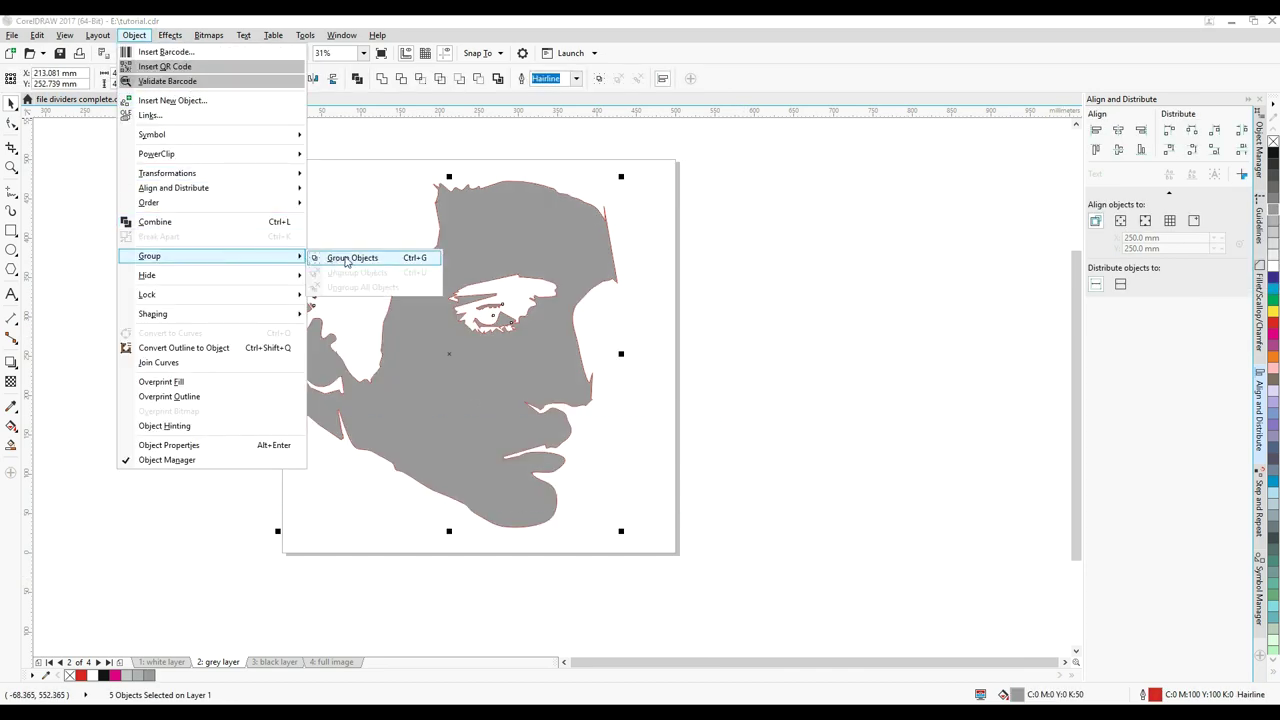
pyautogui.click(345, 256)
pyautogui.click(358, 572)
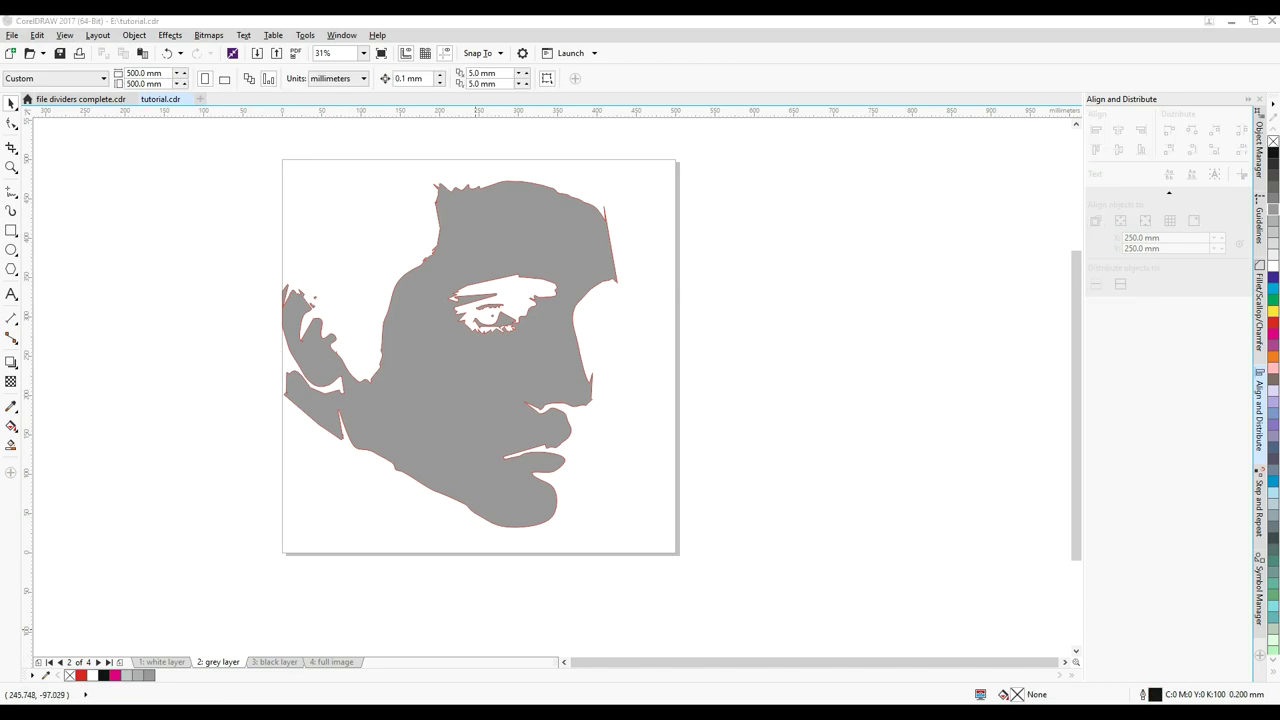
# - Ungroup the white shapes on the black layer page and clear them away
pyautogui.click(275, 662)
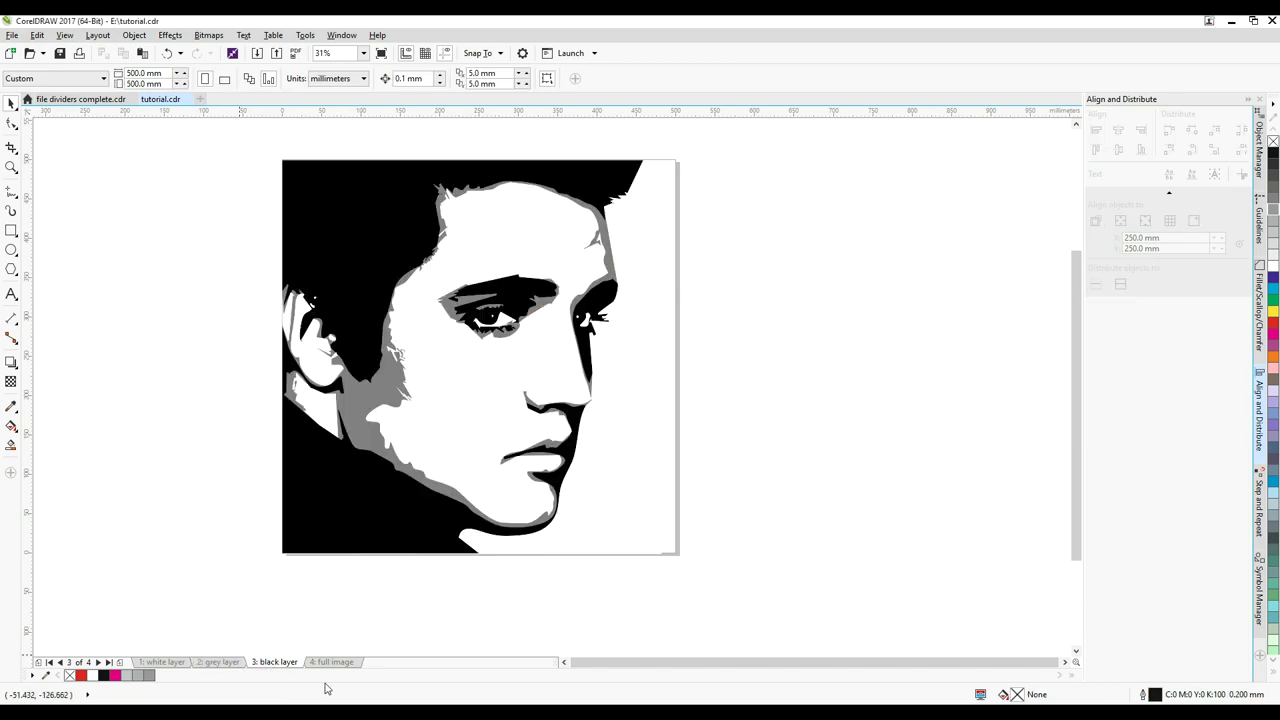
pyautogui.click(432, 217)
pyautogui.click(134, 35)
pyautogui.moveTo(160, 256)
pyautogui.click(326, 289)
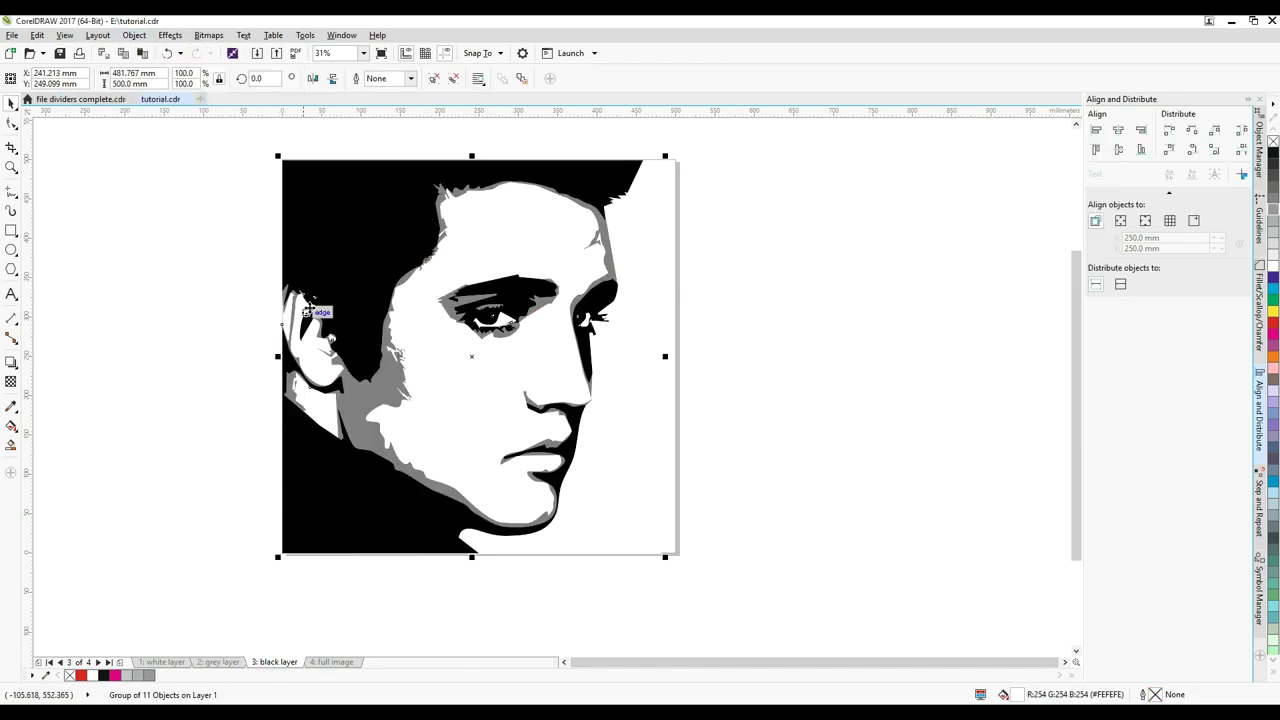
pyautogui.click(311, 338)
pyautogui.moveTo(260, 283); pyautogui.dragTo(380, 479)
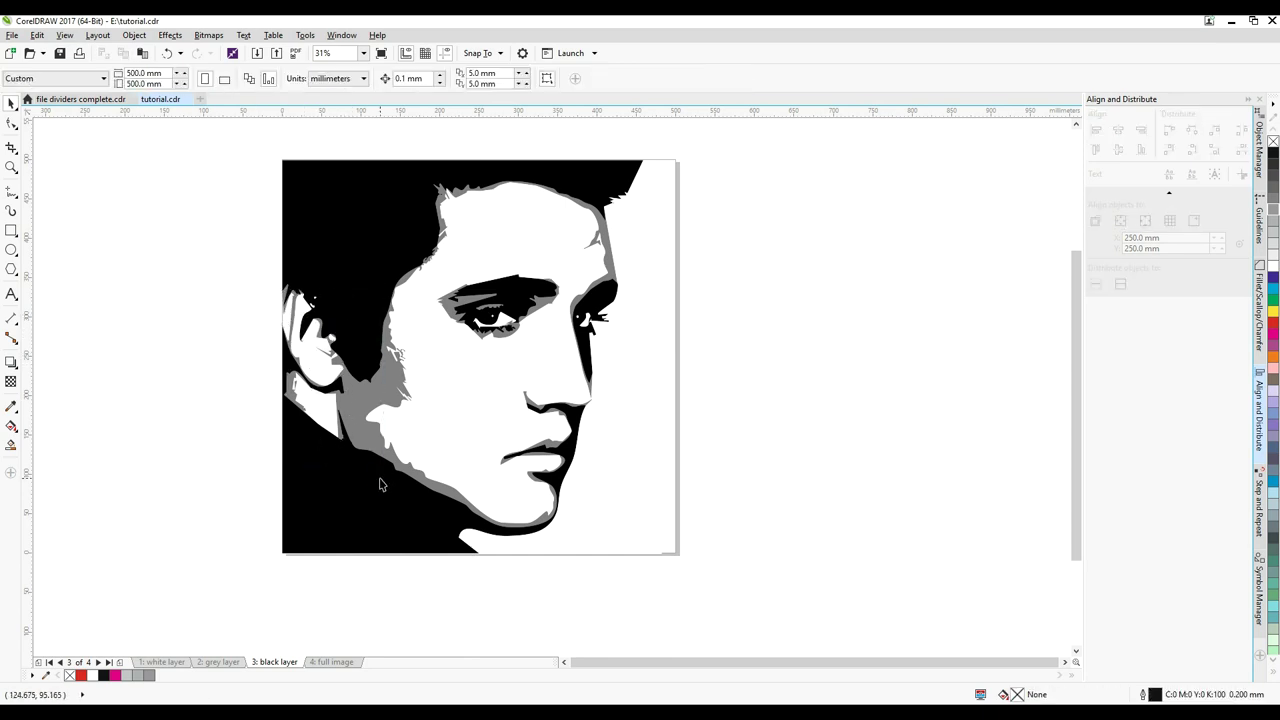
pyautogui.click(413, 382)
pyautogui.press('Escape')
pyautogui.moveTo(562, 362); pyautogui.dragTo(562, 362)
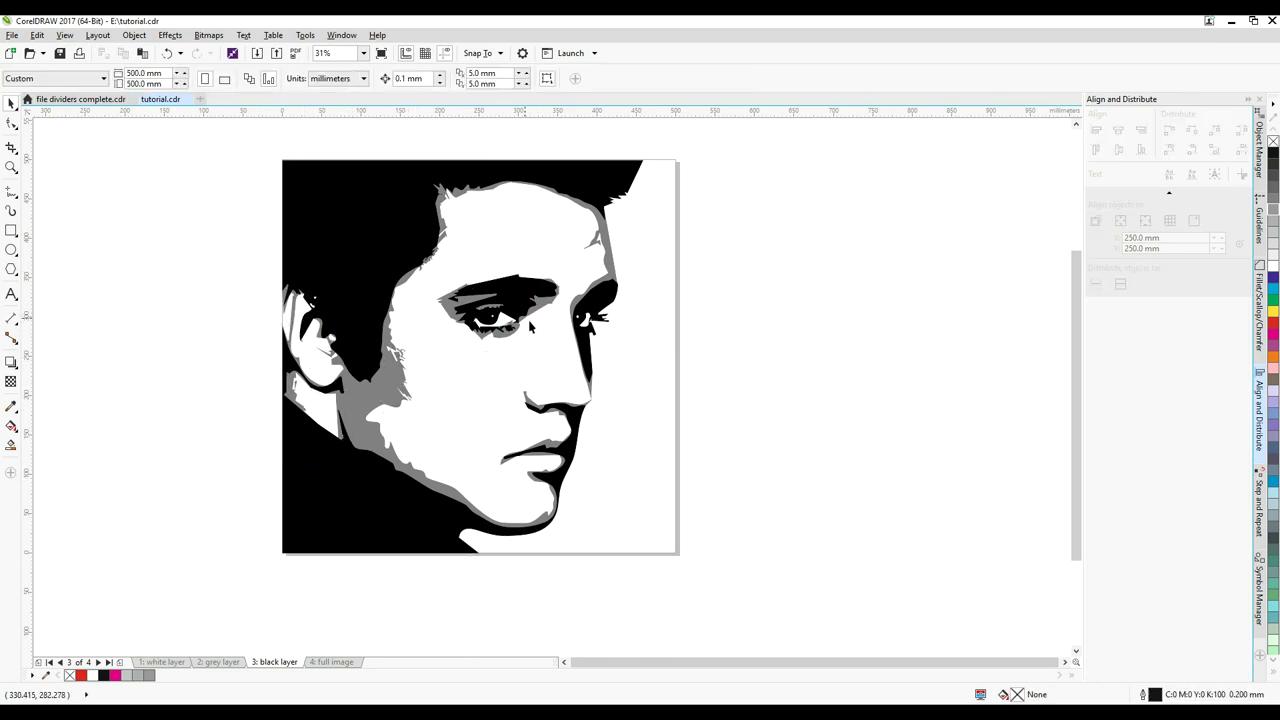
pyautogui.click(482, 300)
pyautogui.moveTo(482, 300); pyautogui.dragTo(510, 322)
pyautogui.click(168, 53)
pyautogui.moveTo(602, 222); pyautogui.dragTo(682, 243)
pyautogui.click(168, 53)
pyautogui.click(715, 428)
# - Ungroup the grey shapes on the black layer page and remove those around the near eye
pyautogui.click(608, 242)
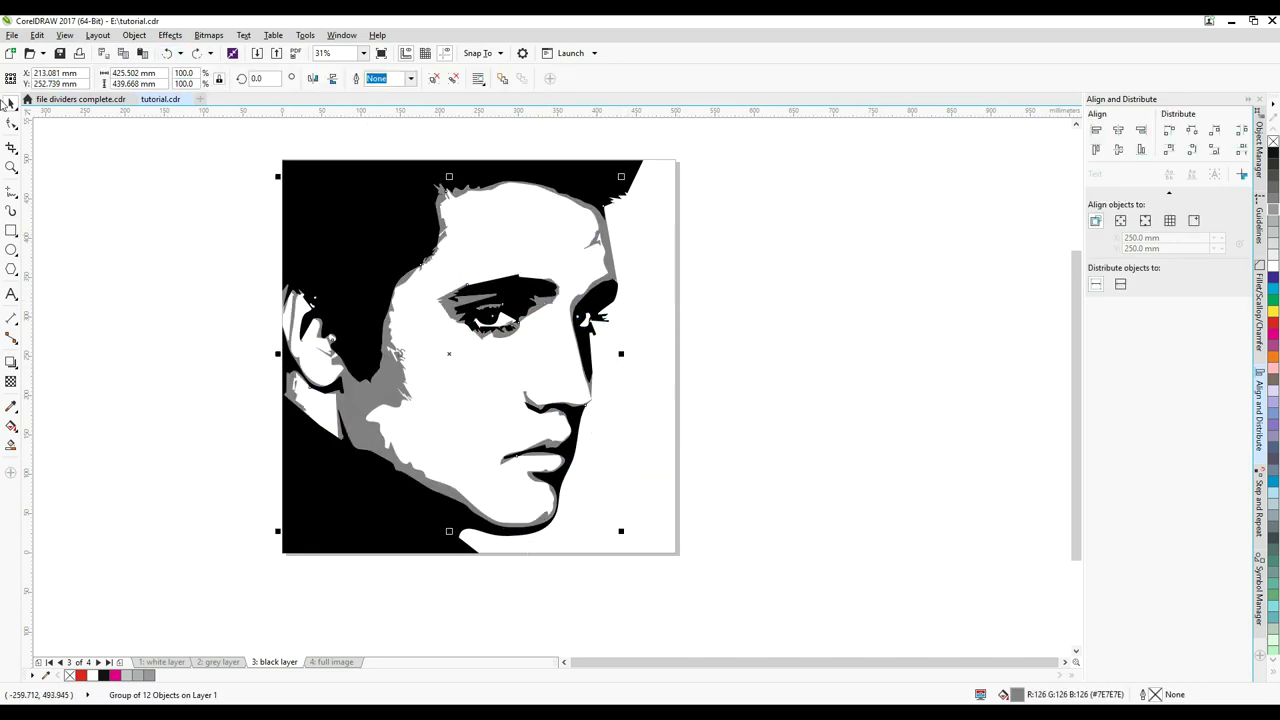
pyautogui.click(134, 35)
pyautogui.moveTo(213, 257)
pyautogui.click(345, 272)
pyautogui.click(766, 445)
pyautogui.moveTo(568, 265); pyautogui.dragTo(416, 348)
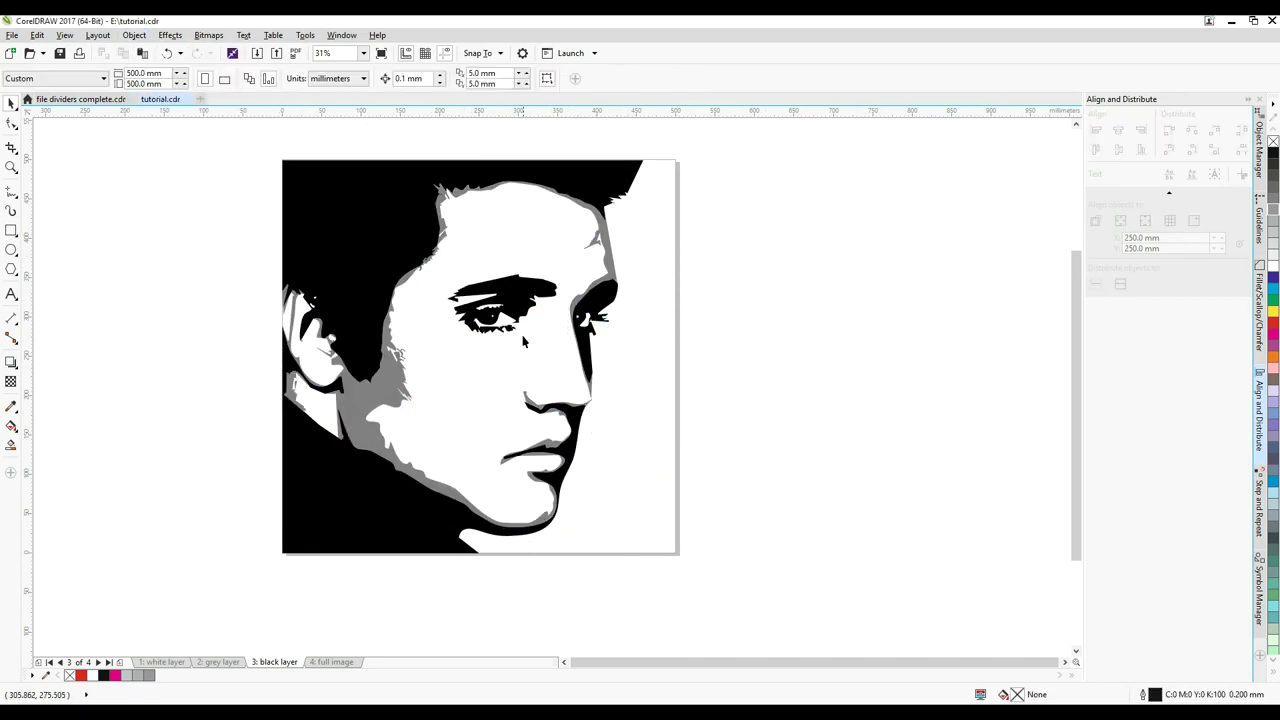
# - Ungroup the black shapes and delete the near eye's brow and lash shapes
pyautogui.click(510, 282)
pyautogui.click(135, 36)
pyautogui.moveTo(160, 257)
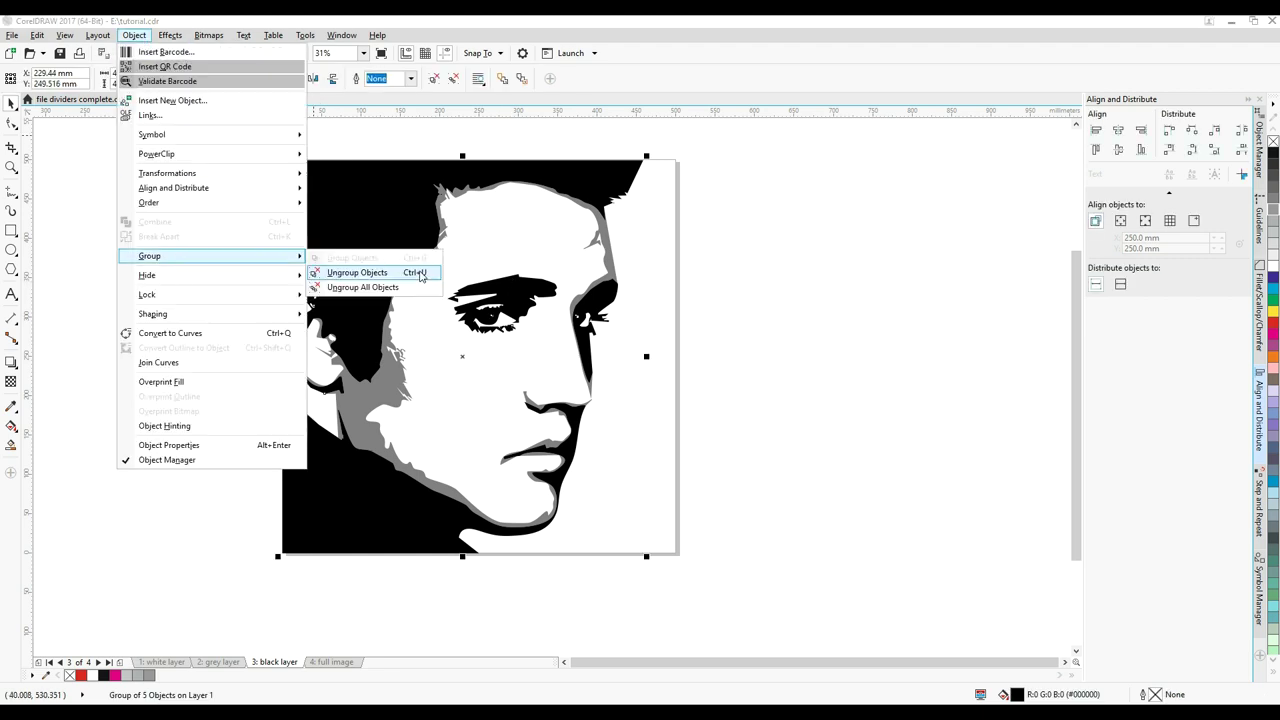
pyautogui.click(418, 274)
pyautogui.click(545, 284)
pyautogui.press('Delete')
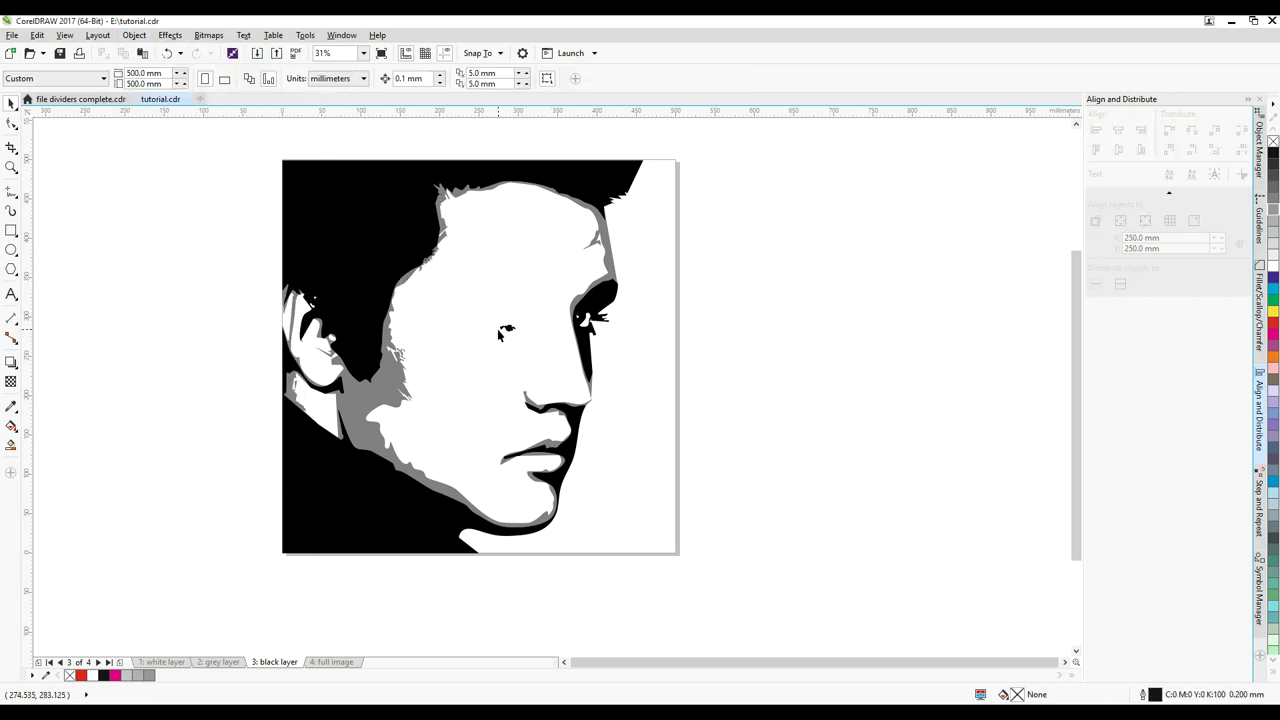
# - Delete the inner nodes that form the ear cut-outs in the large black shape
pyautogui.click(288, 393)
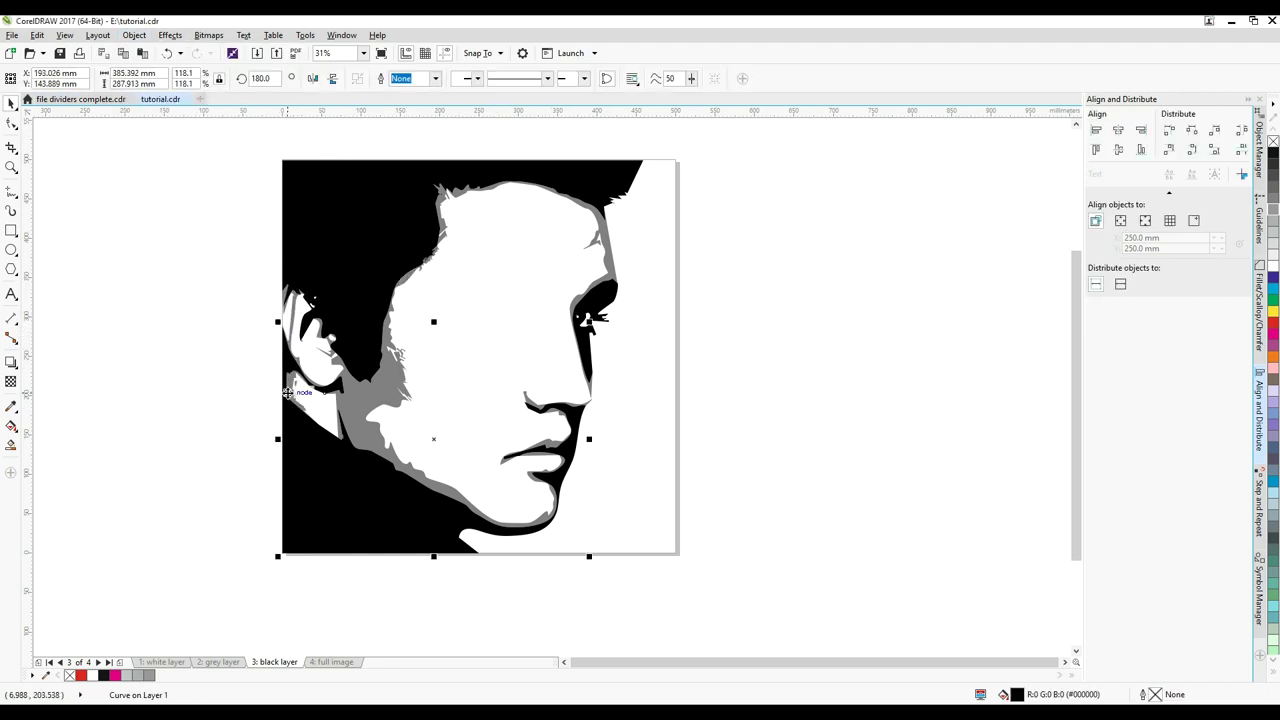
pyautogui.press('F10')
pyautogui.scroll(4, 294, 398)
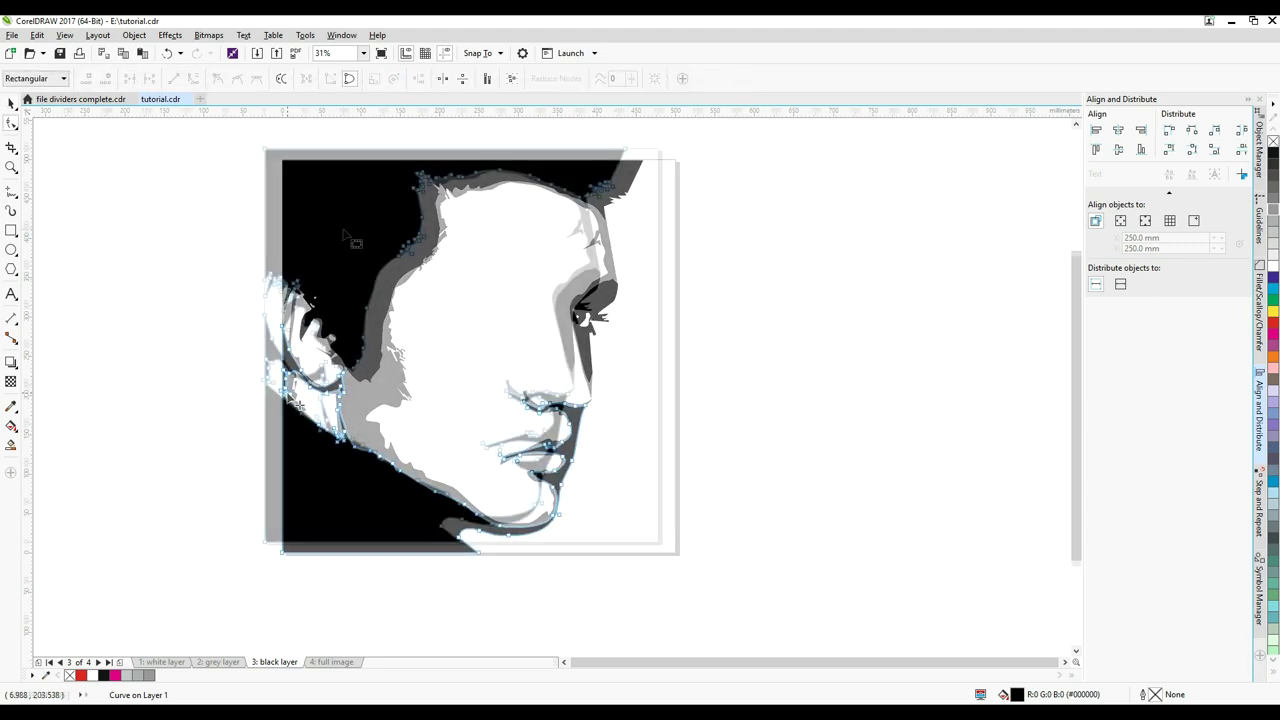
pyautogui.moveTo(243, 176); pyautogui.dragTo(316, 306)
pyautogui.press('Delete')
pyautogui.moveTo(218, 253); pyautogui.dragTo(288, 320)
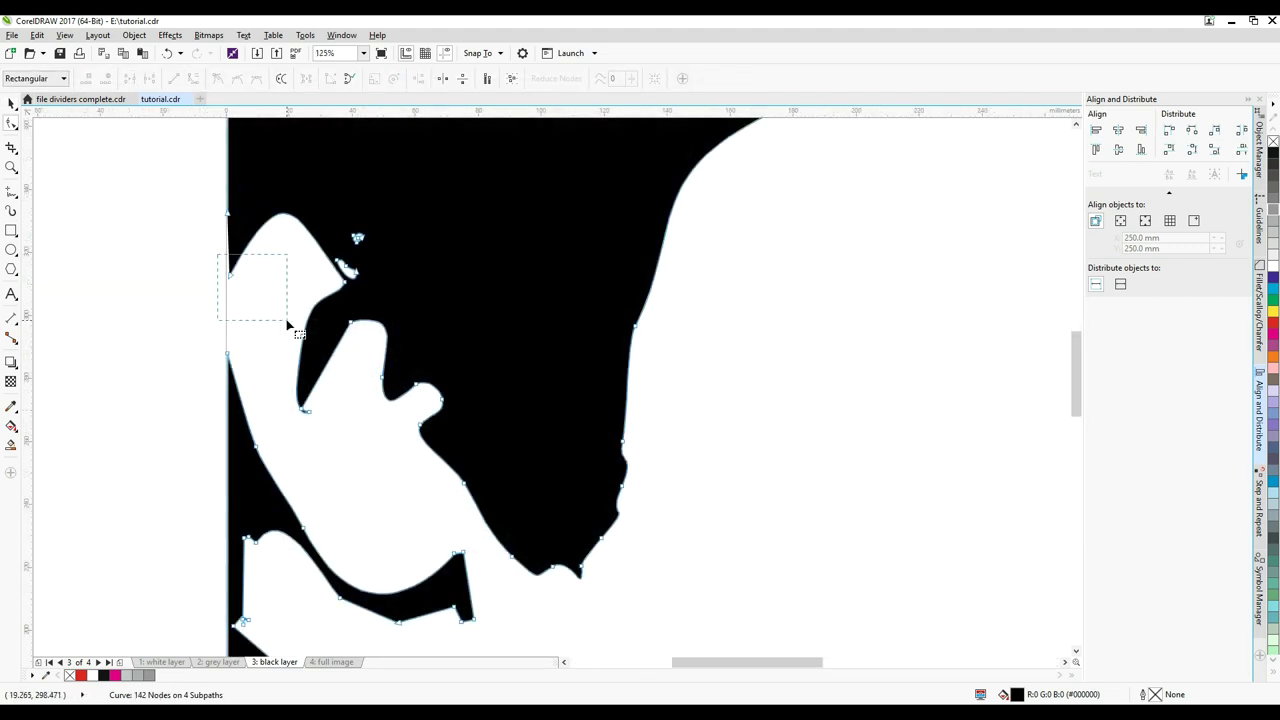
pyautogui.press('Delete')
pyautogui.click(261, 457)
pyautogui.press('Delete')
pyautogui.moveTo(256, 446); pyautogui.dragTo(454, 450)
pyautogui.press('Delete')
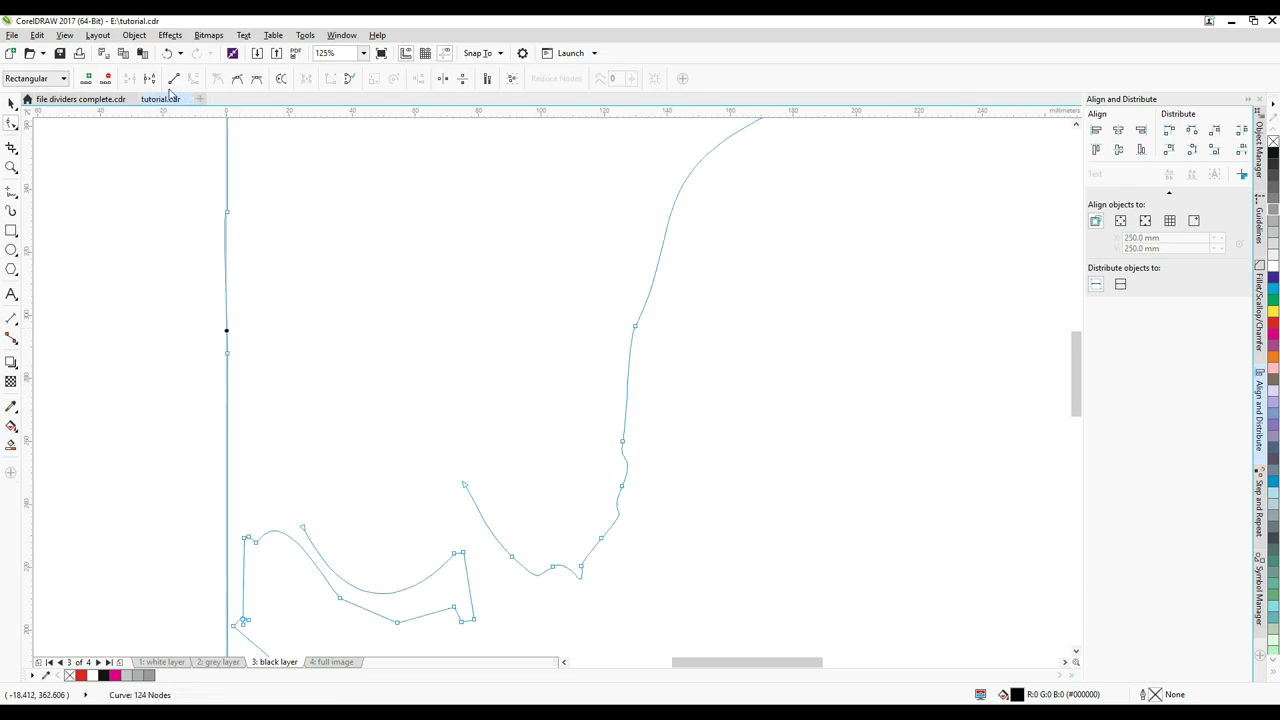
# - Delete the inner nodes along the jaw, chin, mouth and hairline so only the outer silhouette remains
pyautogui.scroll(-4, 406, 306)
pyautogui.click(466, 509)
pyautogui.press('Delete')
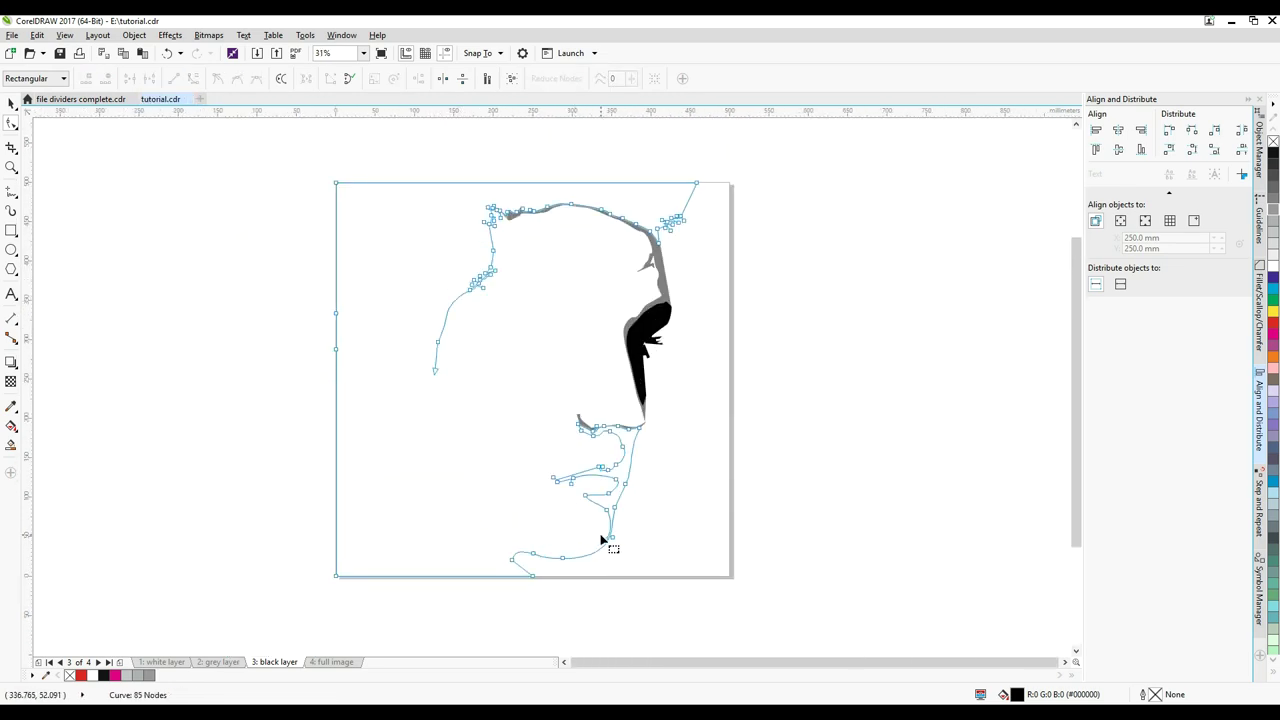
pyautogui.scroll(1, 600, 540)
pyautogui.click(623, 540)
pyautogui.press('Delete')
pyautogui.click(614, 487)
pyautogui.press('Delete')
pyautogui.moveTo(492, 380); pyautogui.dragTo(641, 458)
pyautogui.press('Delete')
# - Combine the silhouette outline with the grey shape beneath the nose
pyautogui.click(643, 358)
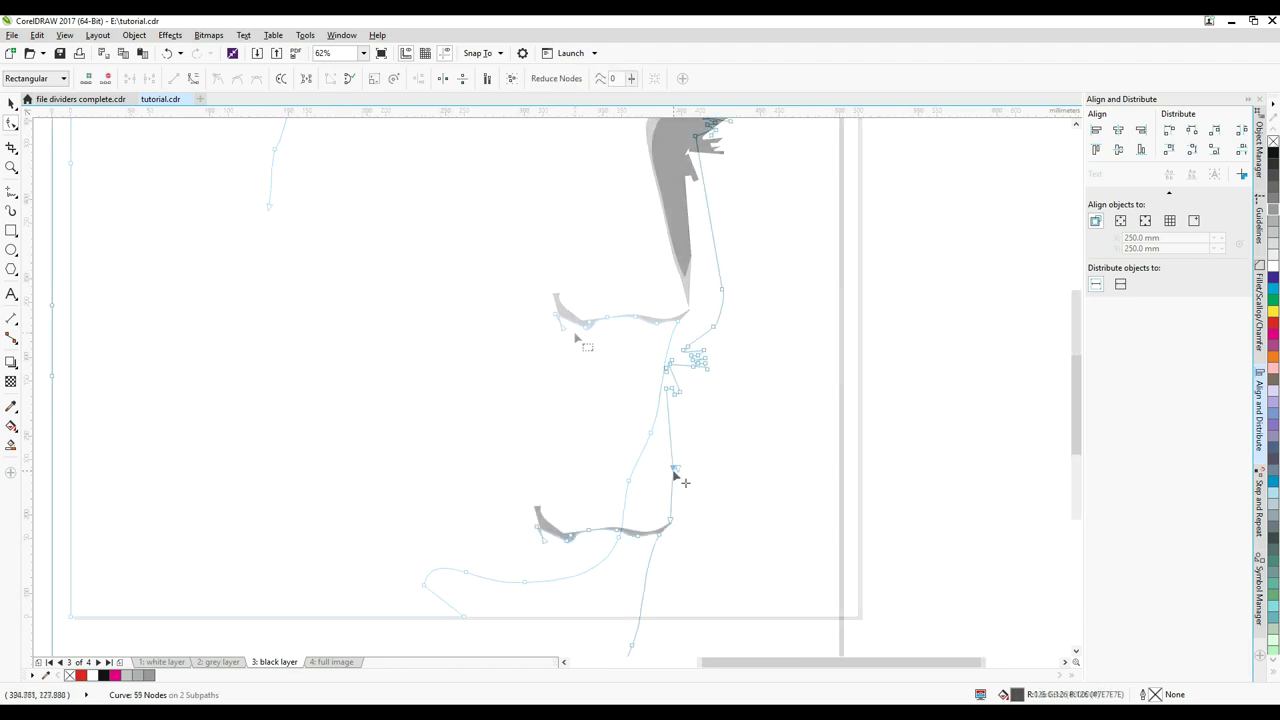
pyautogui.keyDown('shift'); pyautogui.click(668, 520); pyautogui.keyUp('shift')
pyautogui.click(134, 35)
pyautogui.click(155, 220)
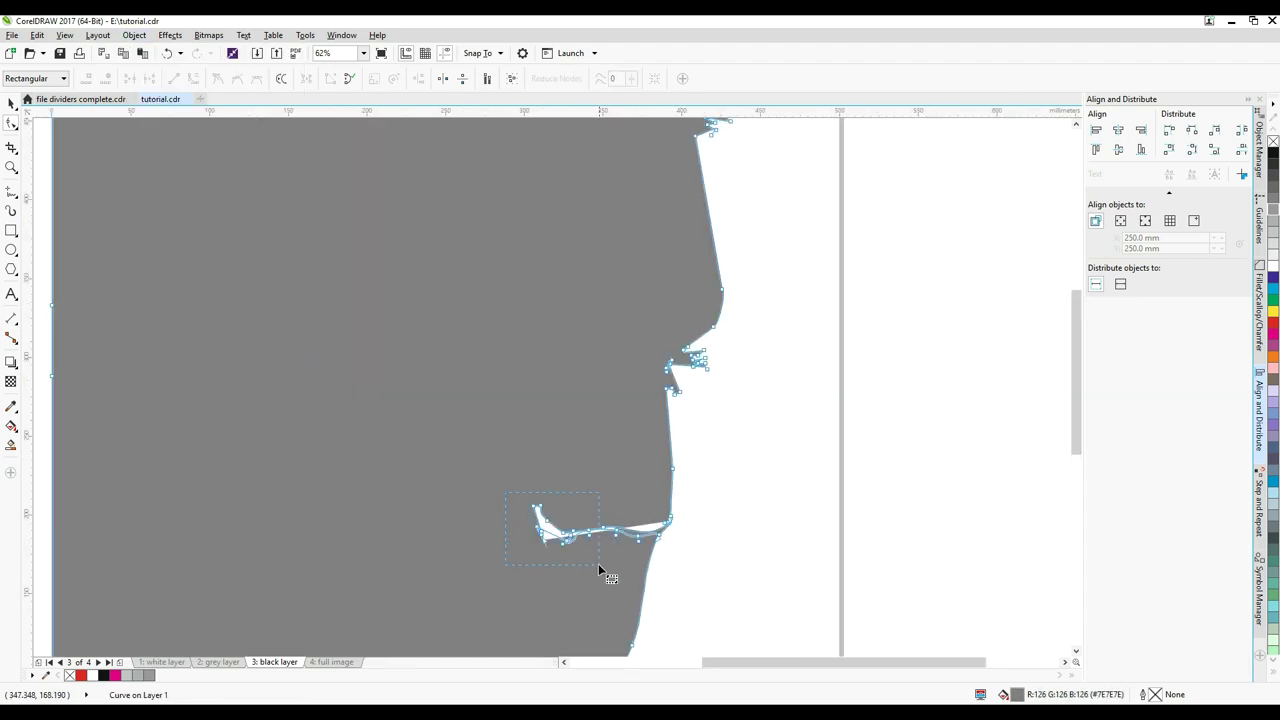
# - Delete the leftover nodes around the nostril to close the gap in the silhouette
pyautogui.scroll(2, 670, 525)
pyautogui.moveTo(640, 567)
pyautogui.mouseDown()
pyautogui.moveTo(653, 564)
pyautogui.moveTo(644, 552)
pyautogui.mouseUp()
pyautogui.press('Delete')
pyautogui.click(557, 559)
pyautogui.press('Delete')
pyautogui.scroll(-4, 654, 556)
pyautogui.scroll(1, 677, 610)
# - Fill the finished silhouette with solid black
pyautogui.click(11, 104)
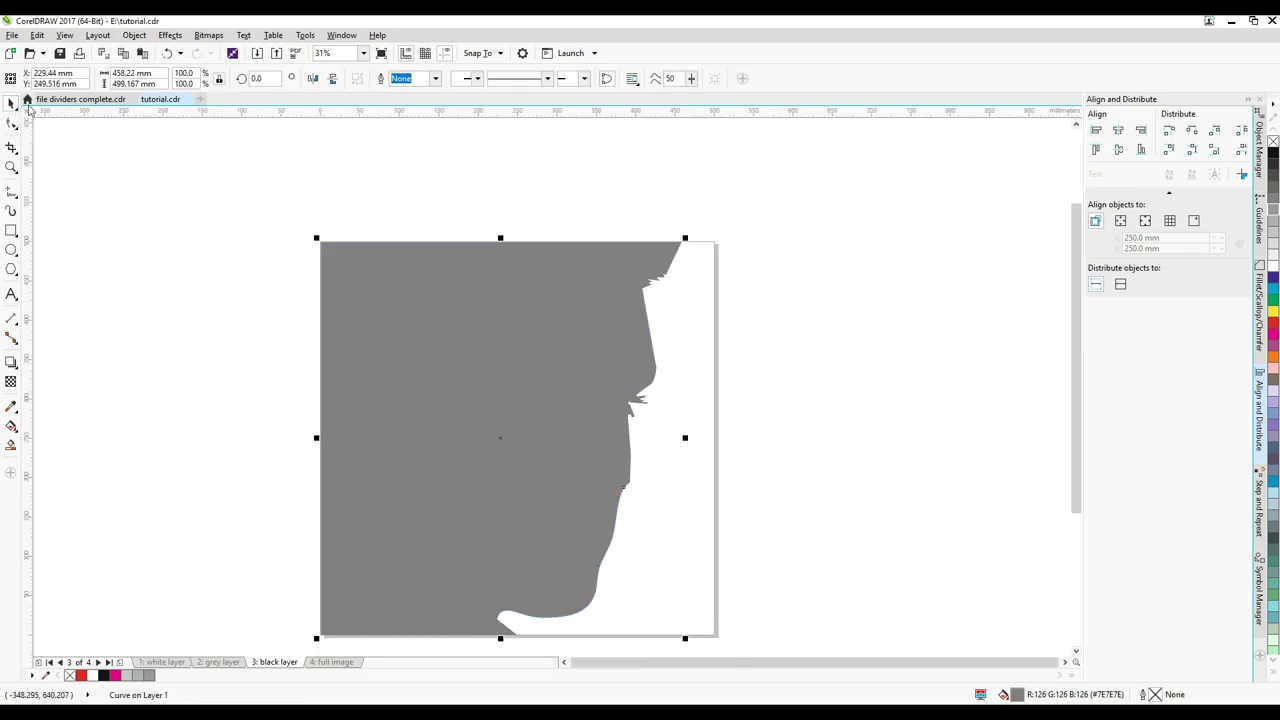
pyautogui.click(1273, 153)
pyautogui.click(760, 312)
pyautogui.moveTo(732, 314); pyautogui.dragTo(729, 259)
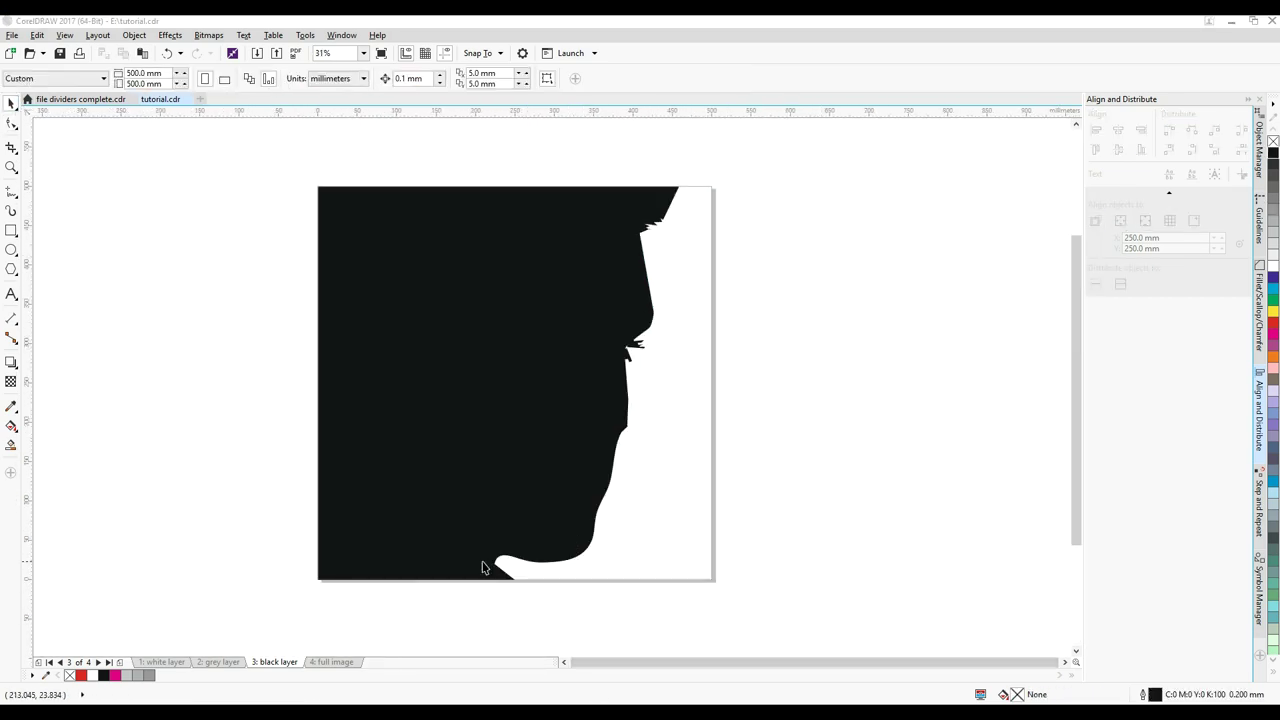
# - Move the complete portrait on the full image page off the page to its right side
pyautogui.click(331, 662)
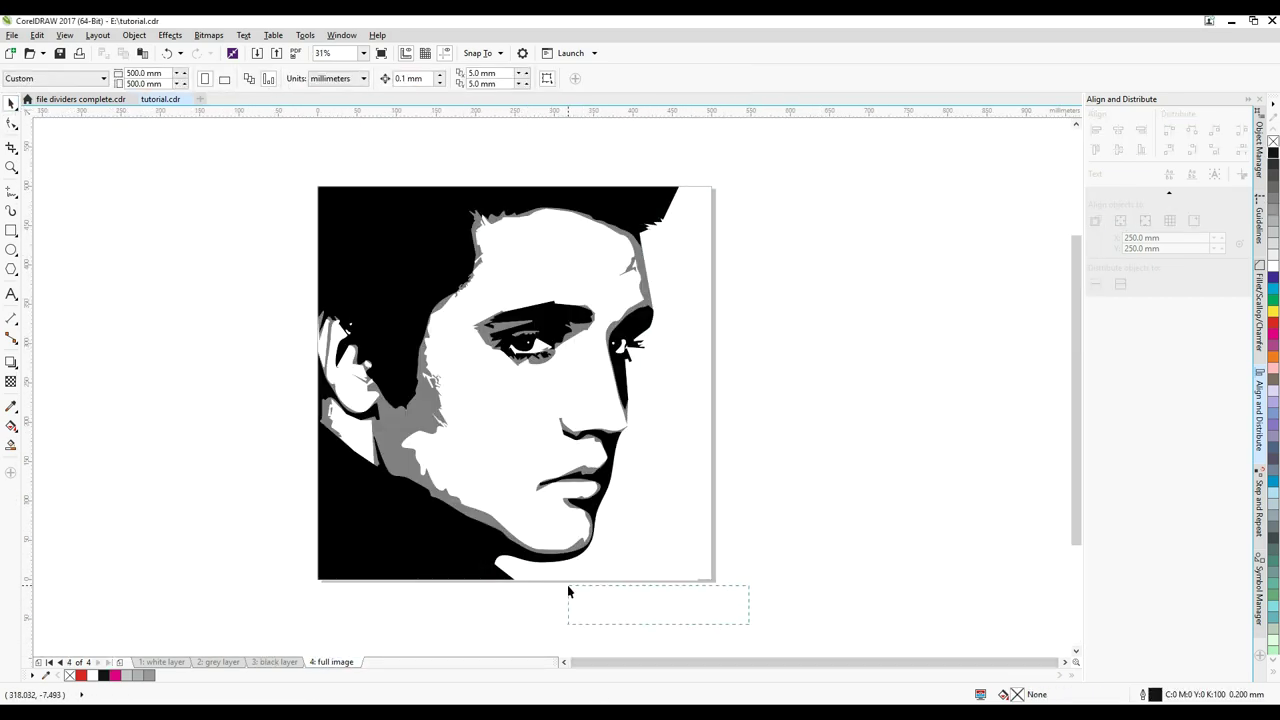
pyautogui.moveTo(567, 591); pyautogui.dragTo(262, 200)
pyautogui.moveTo(340, 228); pyautogui.dragTo(754, 217)
pyautogui.click(611, 346)
# - Copy the black silhouette from the black layer page and paste it onto the full image page
pyautogui.click(276, 662)
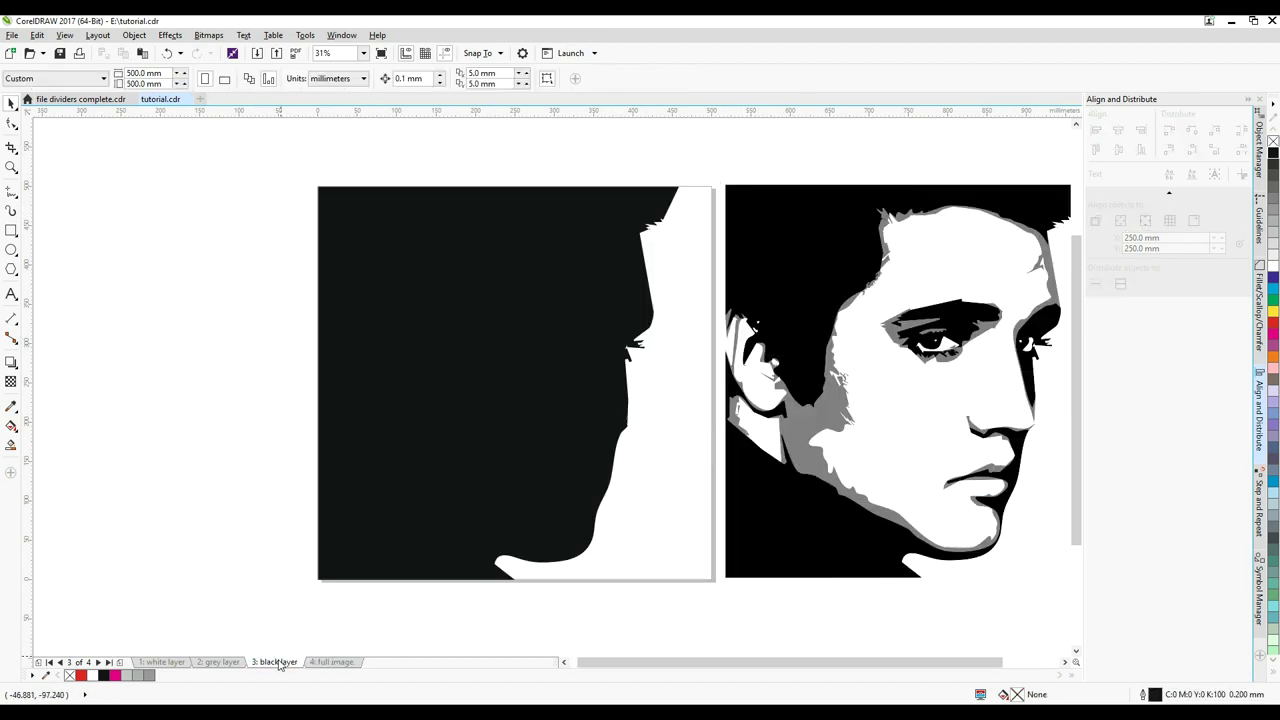
pyautogui.click(441, 422)
pyautogui.click(37, 35)
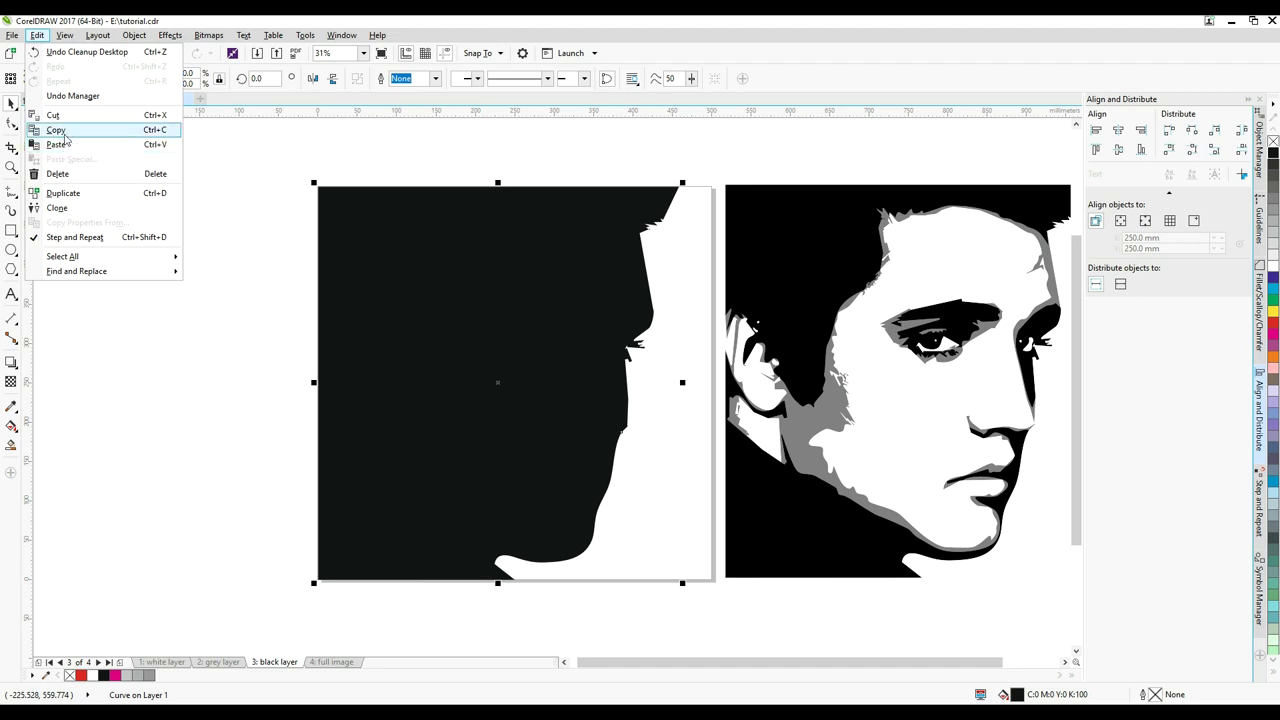
pyautogui.click(150, 128)
pyautogui.click(320, 663)
pyautogui.rightClick(382, 412)
pyautogui.click(505, 503)
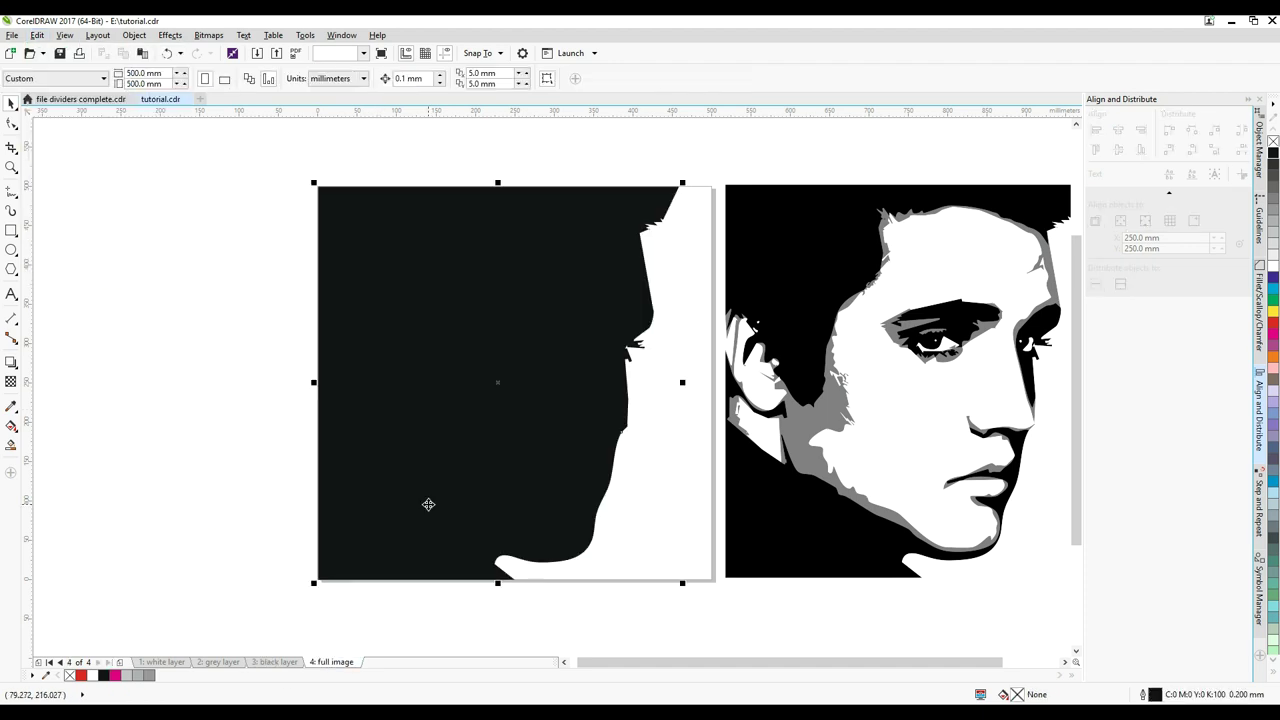
# - Copy the grouped grey shapes from the grey layer page and paste them over the black silhouette on the full image page
pyautogui.click(234, 623)
pyautogui.click(227, 664)
pyautogui.click(355, 323)
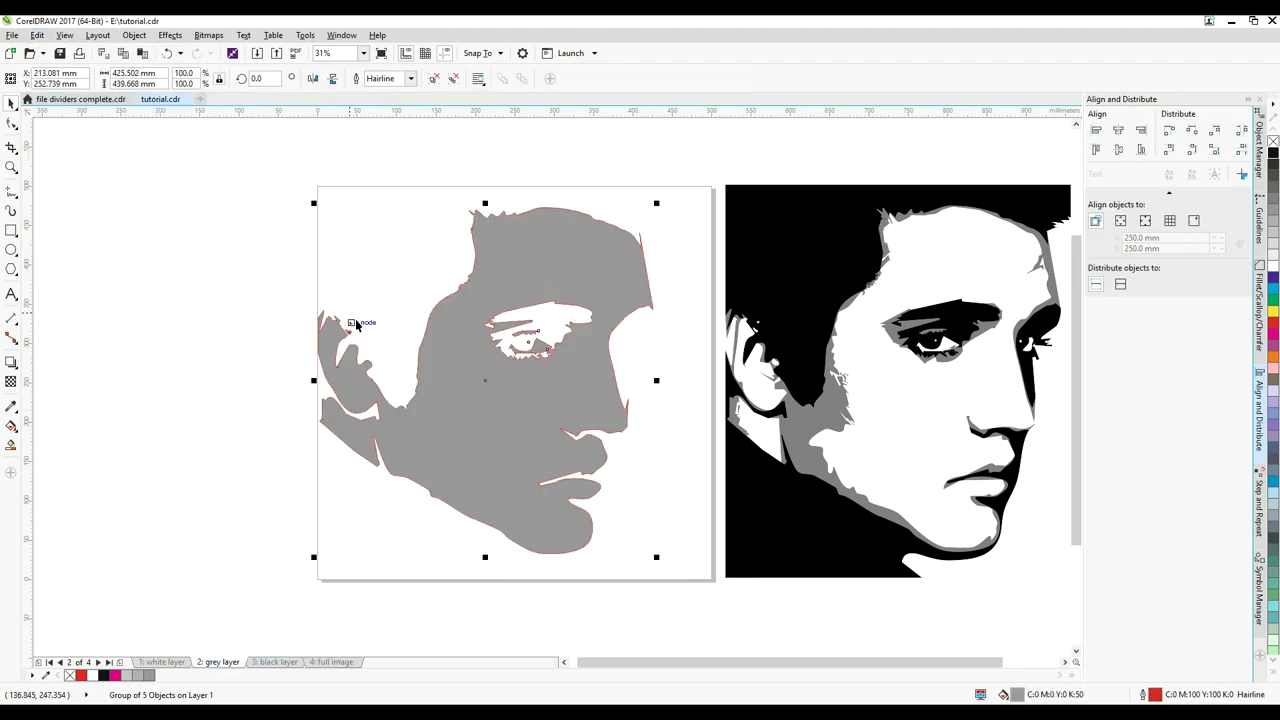
pyautogui.click(37, 35)
pyautogui.click(60, 127)
pyautogui.click(331, 662)
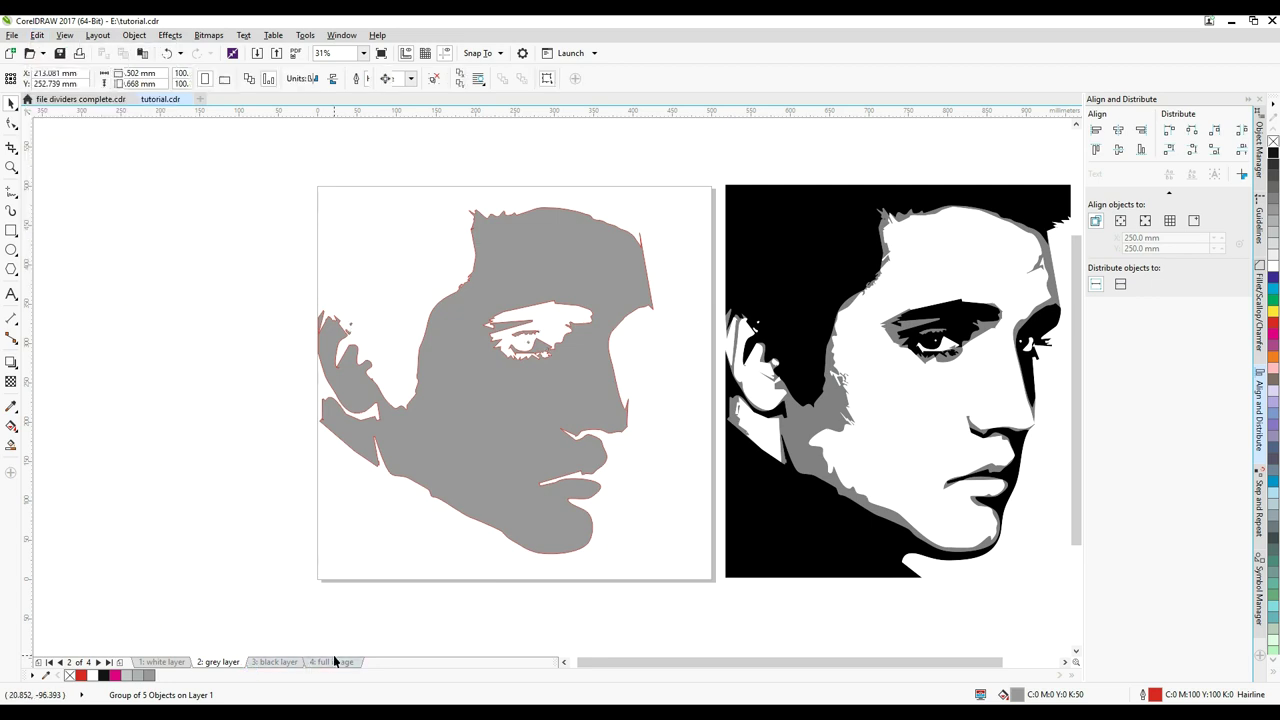
pyautogui.rightClick(267, 522)
pyautogui.click(318, 600)
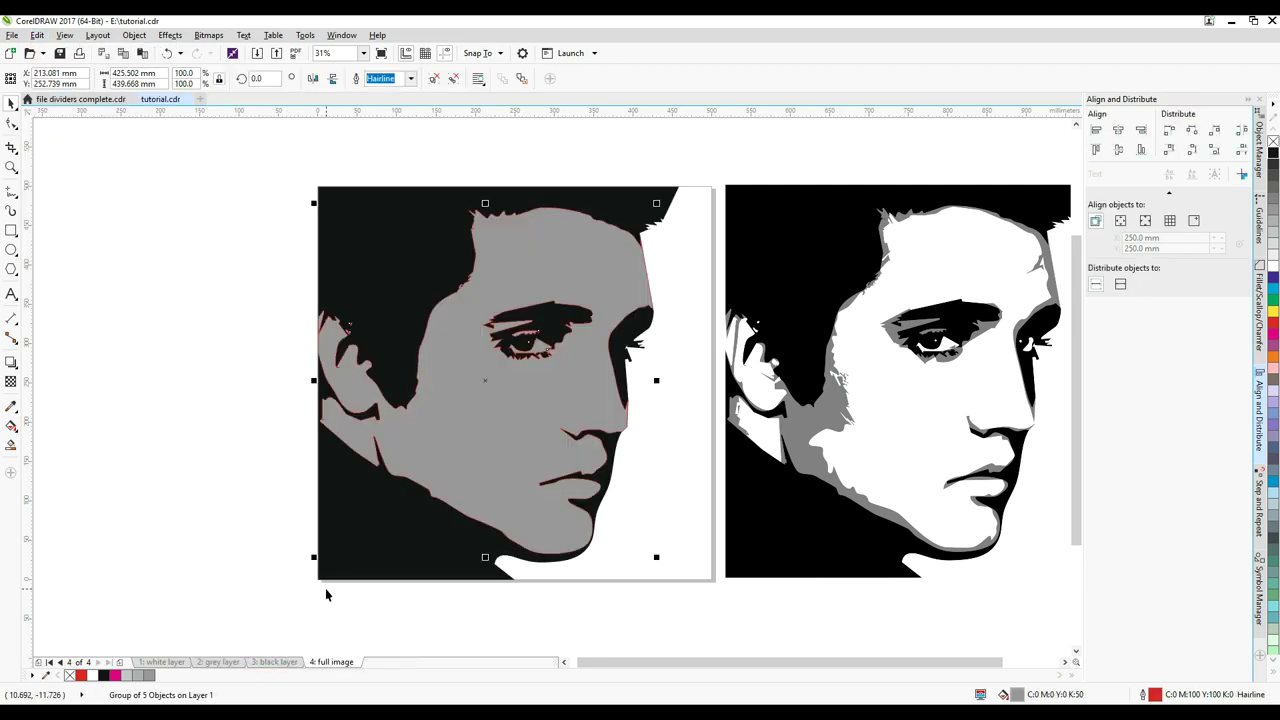
# - Group all the white shapes on the white layer page
pyautogui.click(161, 662)
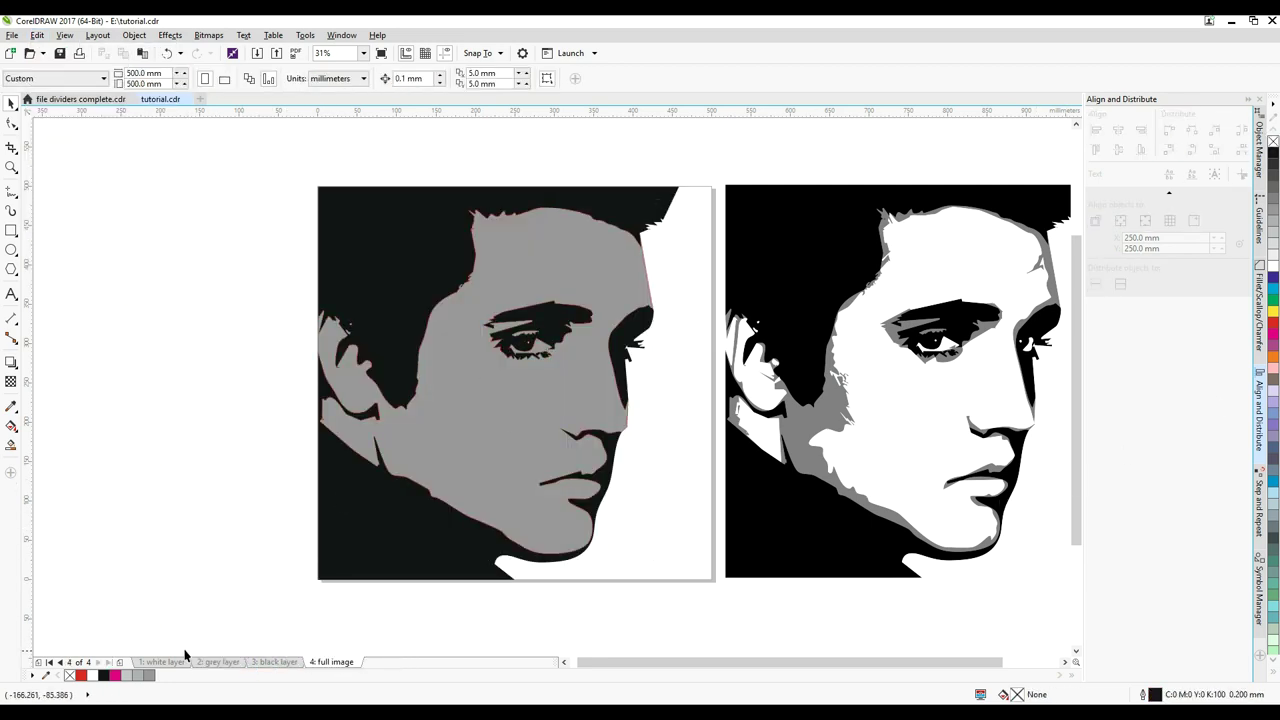
pyautogui.click(510, 383)
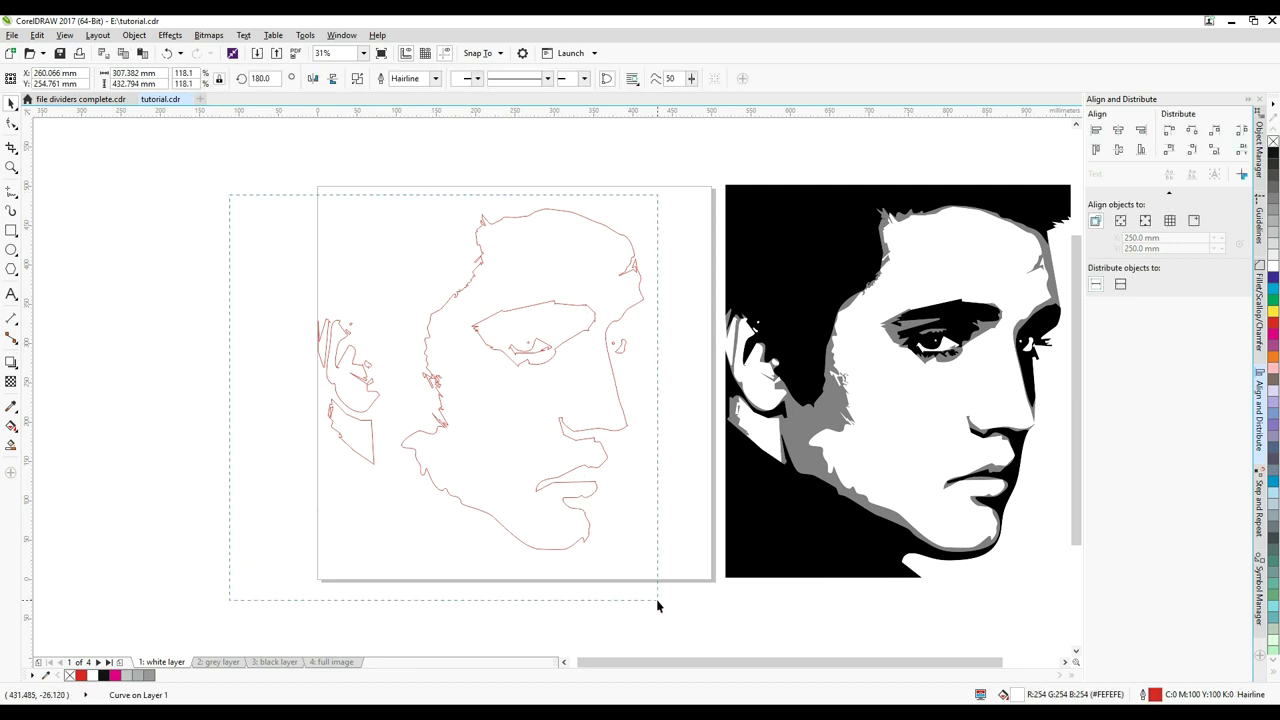
pyautogui.moveTo(657, 605); pyautogui.dragTo(657, 605)
pyautogui.click(133, 35)
pyautogui.moveTo(300, 258)
pyautogui.click(365, 258)
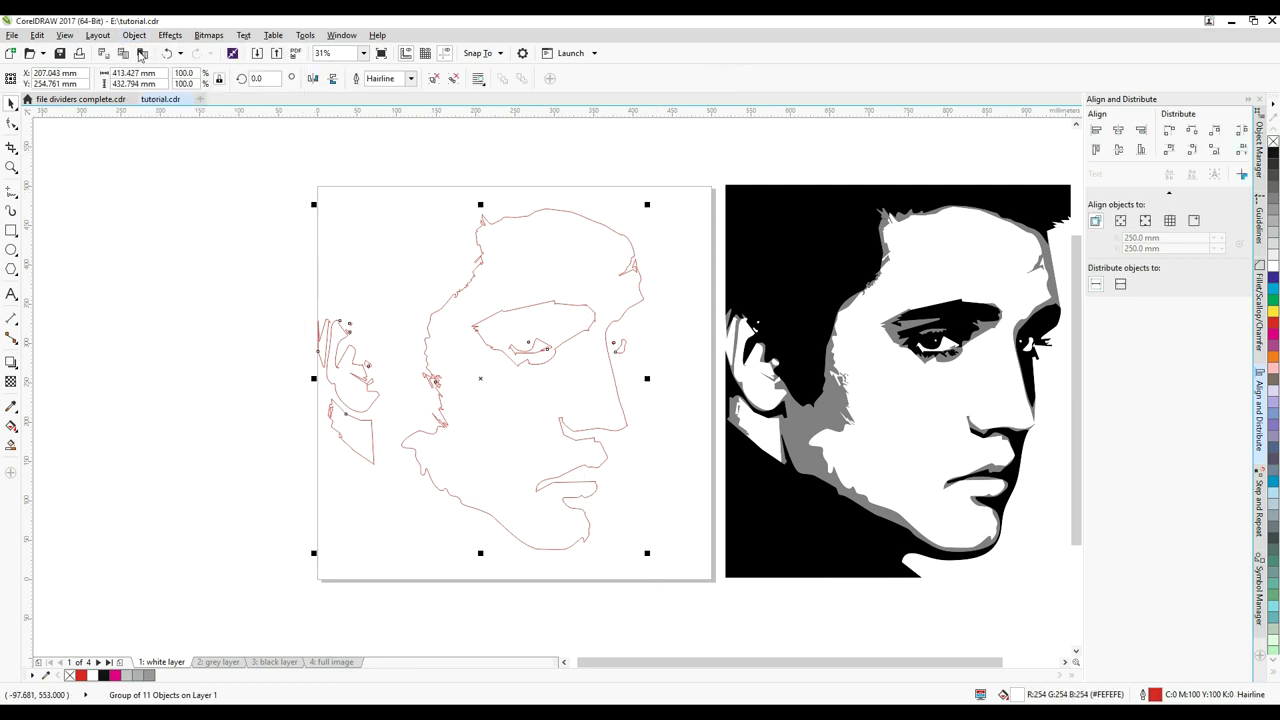
# - Copy the grouped white shapes and paste them over the grey and black shapes on the full image page
pyautogui.click(37, 35)
pyautogui.click(81, 147)
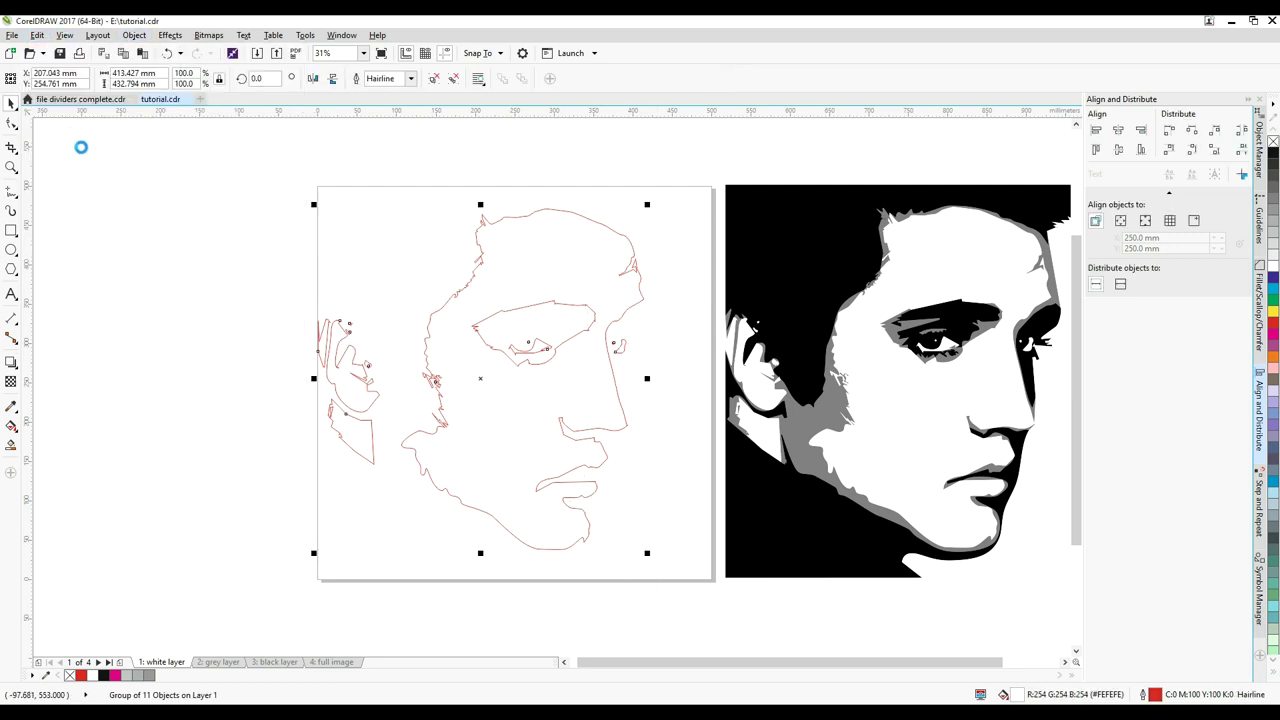
pyautogui.click(327, 663)
pyautogui.rightClick(257, 455)
pyautogui.click(308, 543)
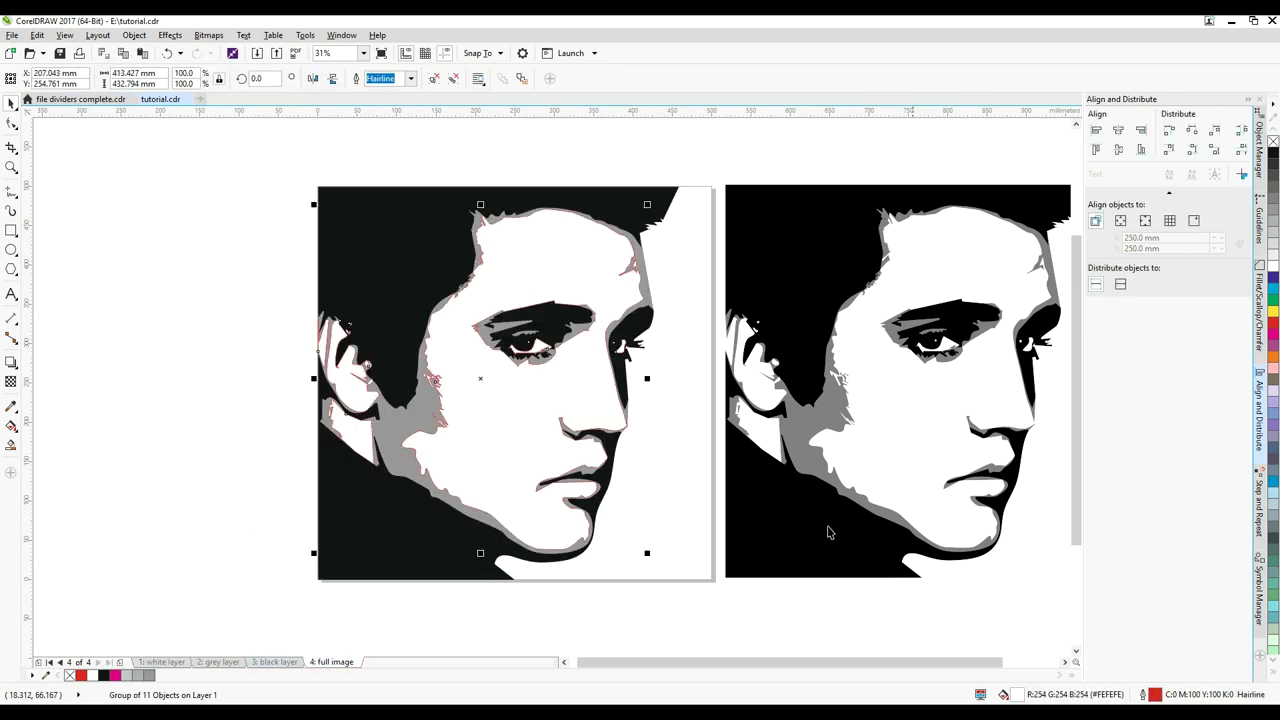
pyautogui.click(573, 648)
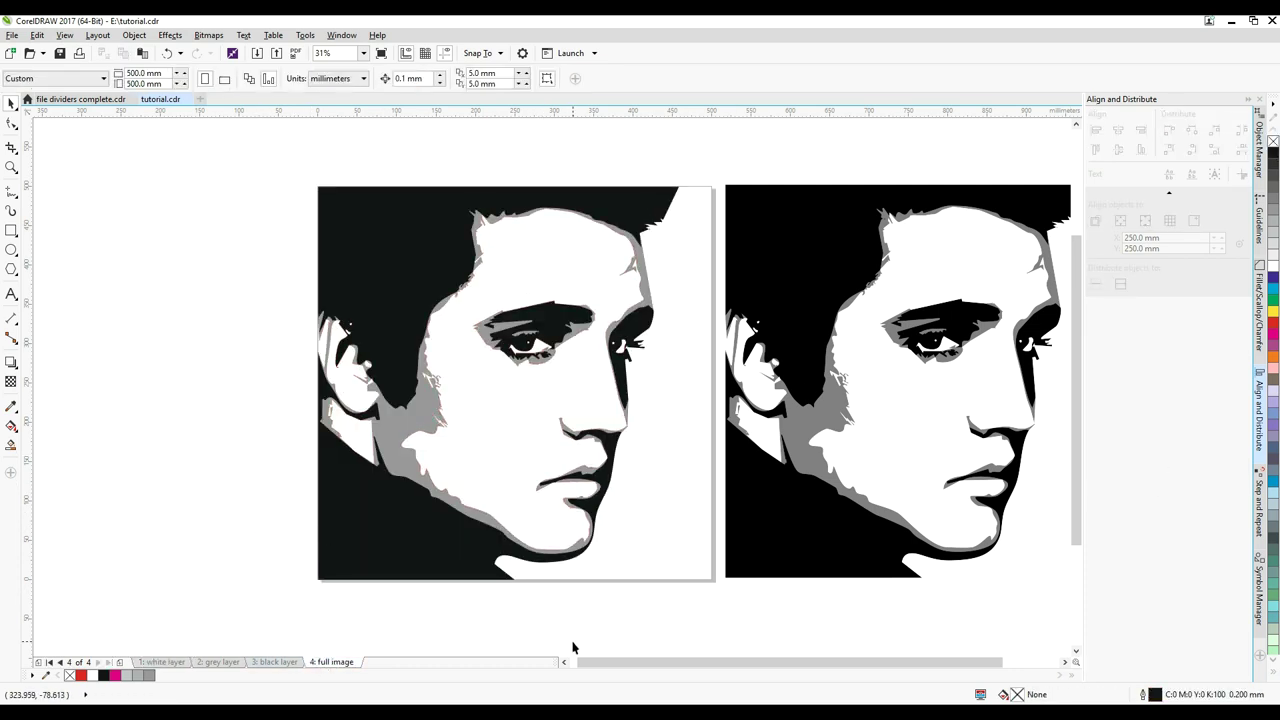
# - Delete the original portrait lying beside the full image page
pyautogui.scroll(-1, 580, 573)
pyautogui.scroll(1, 732, 571)
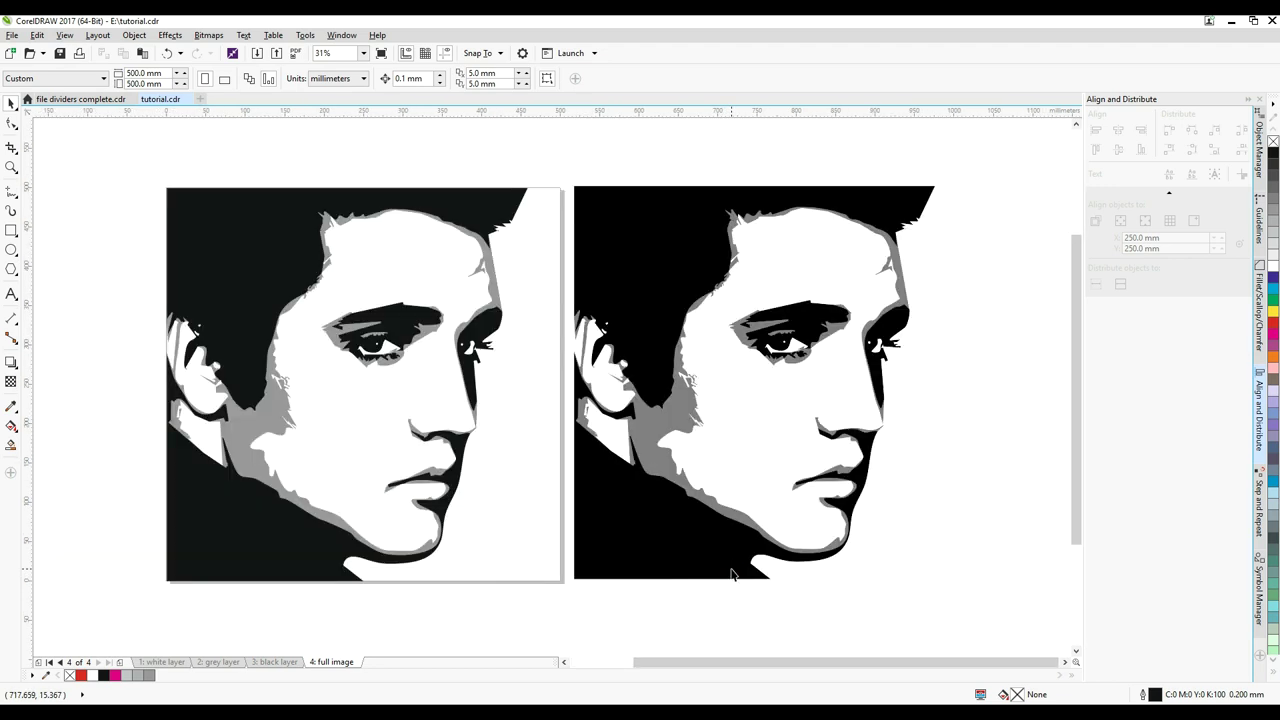
pyautogui.moveTo(1000, 629); pyautogui.dragTo(557, 180)
pyautogui.press('Delete')
pyautogui.scroll(-1, 557, 180)
pyautogui.scroll(1, 379, 228)
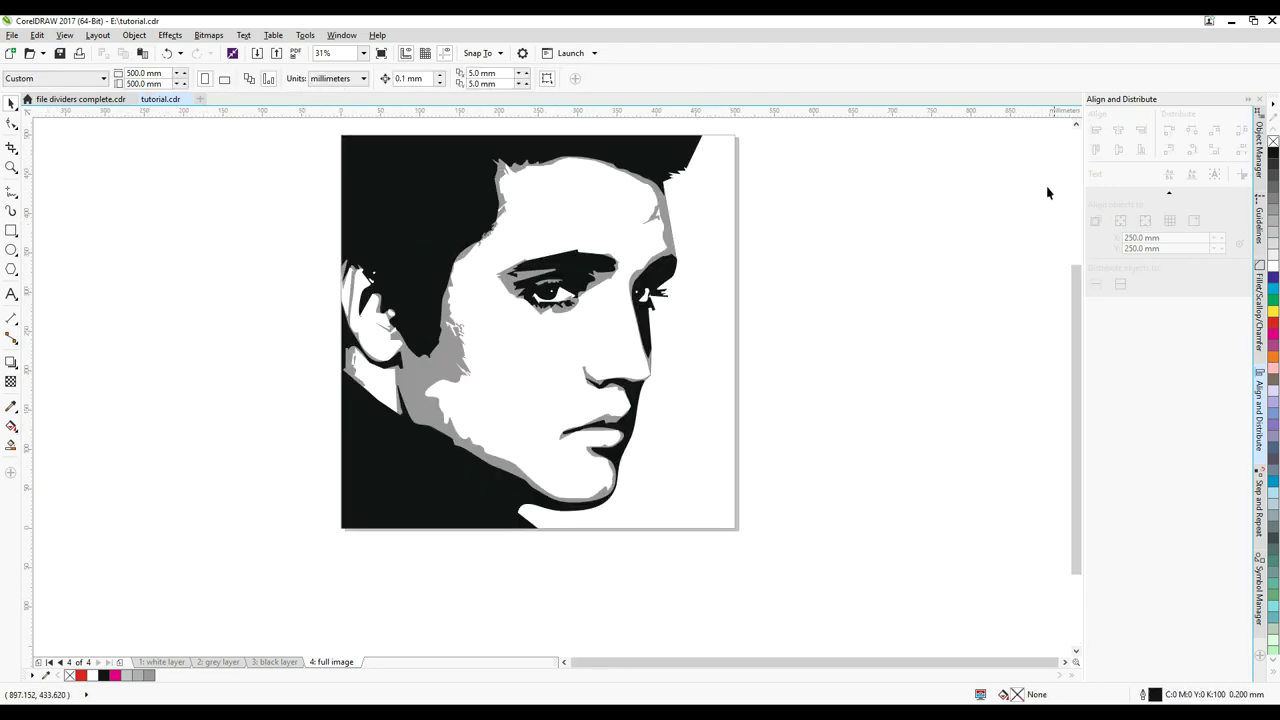
pyautogui.click(1076, 124)
# - Ungroup the white shapes on the white layer page
pyautogui.click(163, 663)
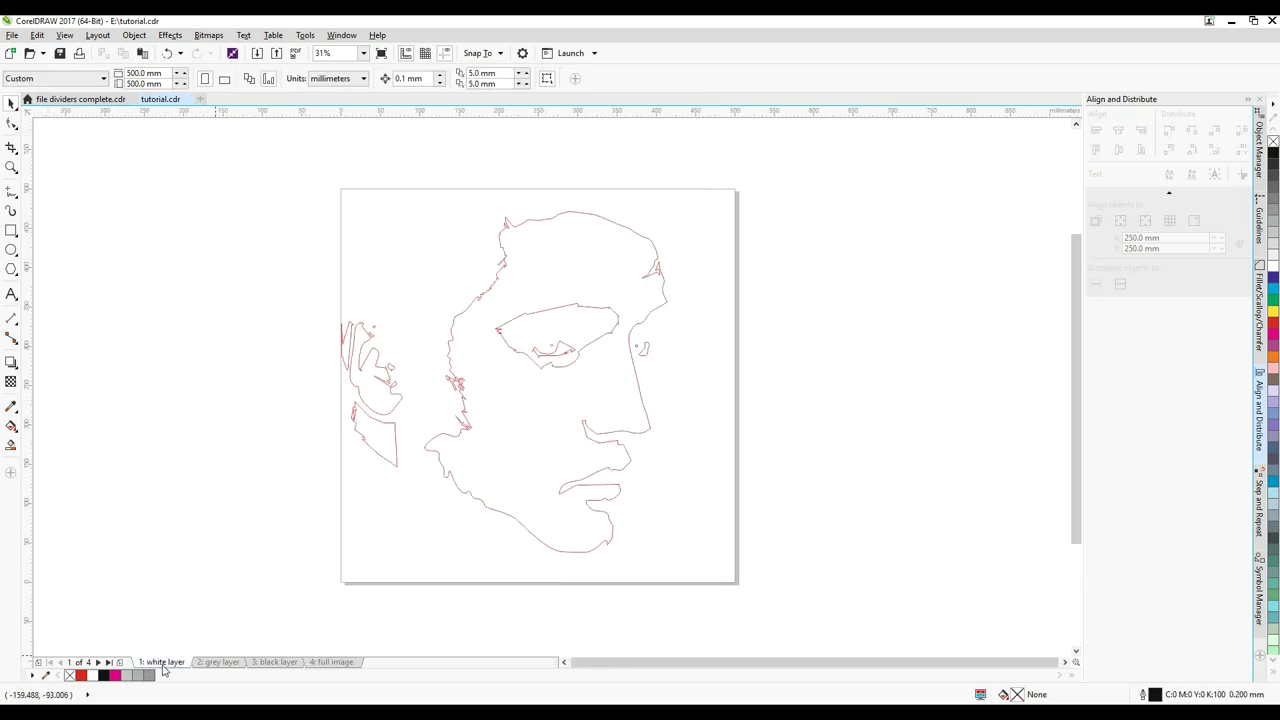
pyautogui.scroll(2, 463, 397)
pyautogui.click(450, 354)
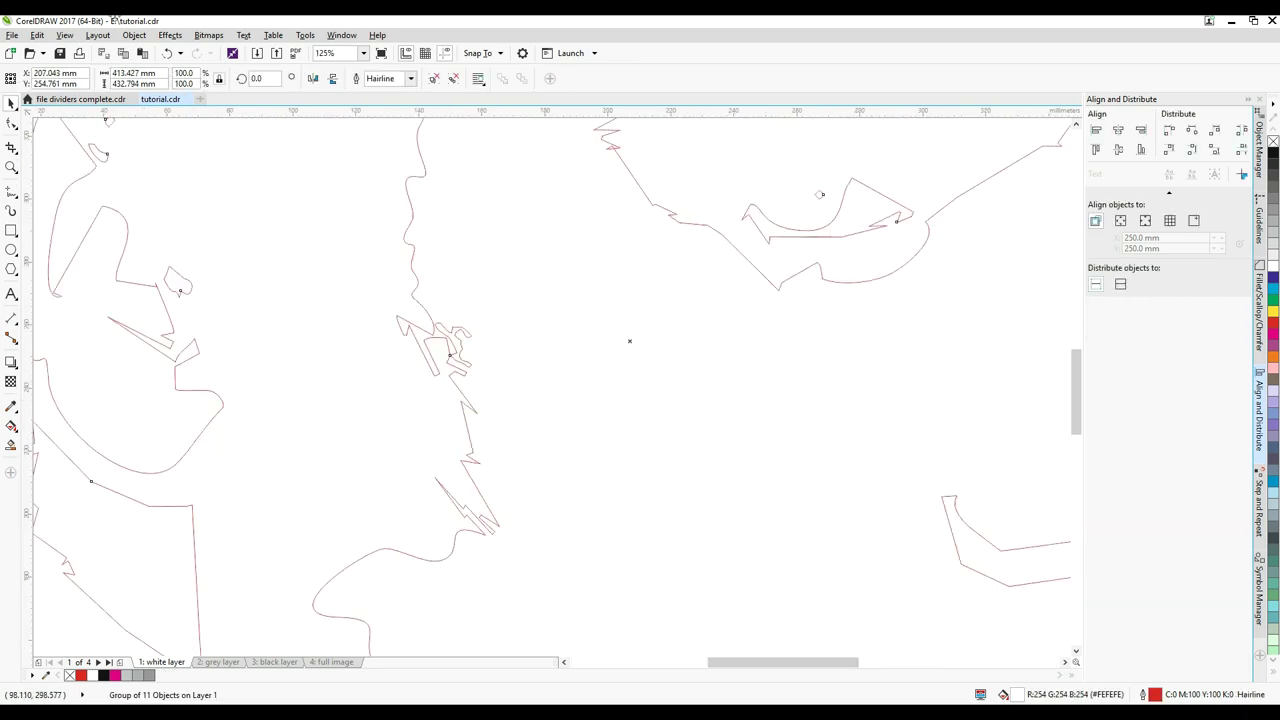
pyautogui.click(134, 35)
pyautogui.moveTo(162, 257)
pyautogui.click(362, 287)
pyautogui.click(545, 325)
# - Smooth the white face outline by deleting the jagged nodes along the sideburn and the hairline above it
pyautogui.press('F10')
pyautogui.moveTo(372, 300); pyautogui.dragTo(570, 549)
pyautogui.press('Delete')
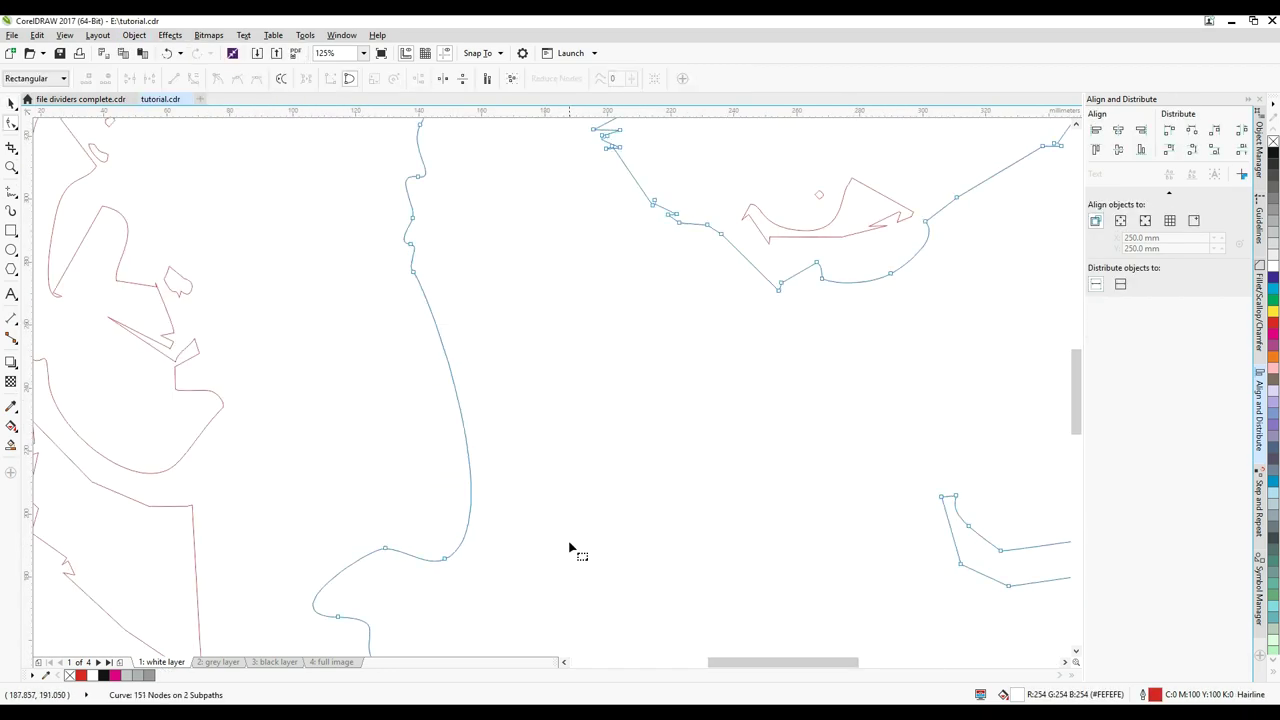
pyautogui.scroll(-4, 811, 439)
pyautogui.scroll(4, 394, 240)
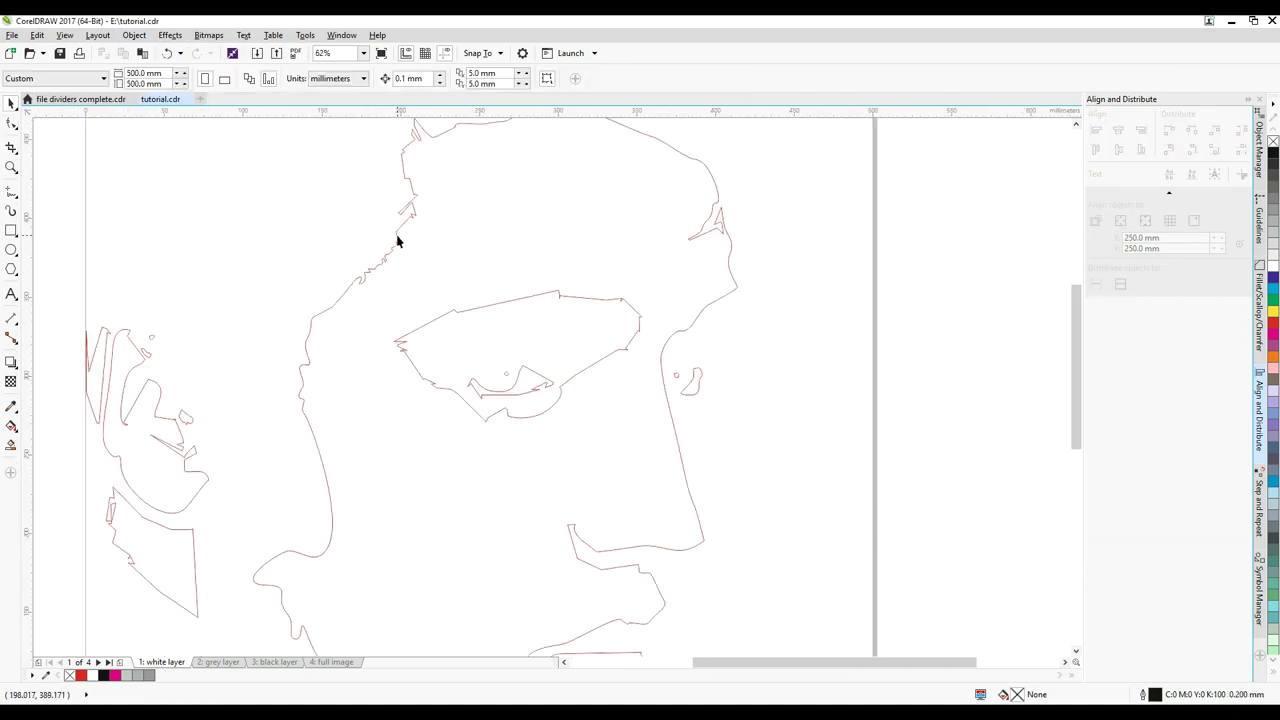
pyautogui.moveTo(422, 248); pyautogui.dragTo(325, 348)
pyautogui.press('Delete')
pyautogui.click(11, 104)
pyautogui.scroll(-2, 397, 331)
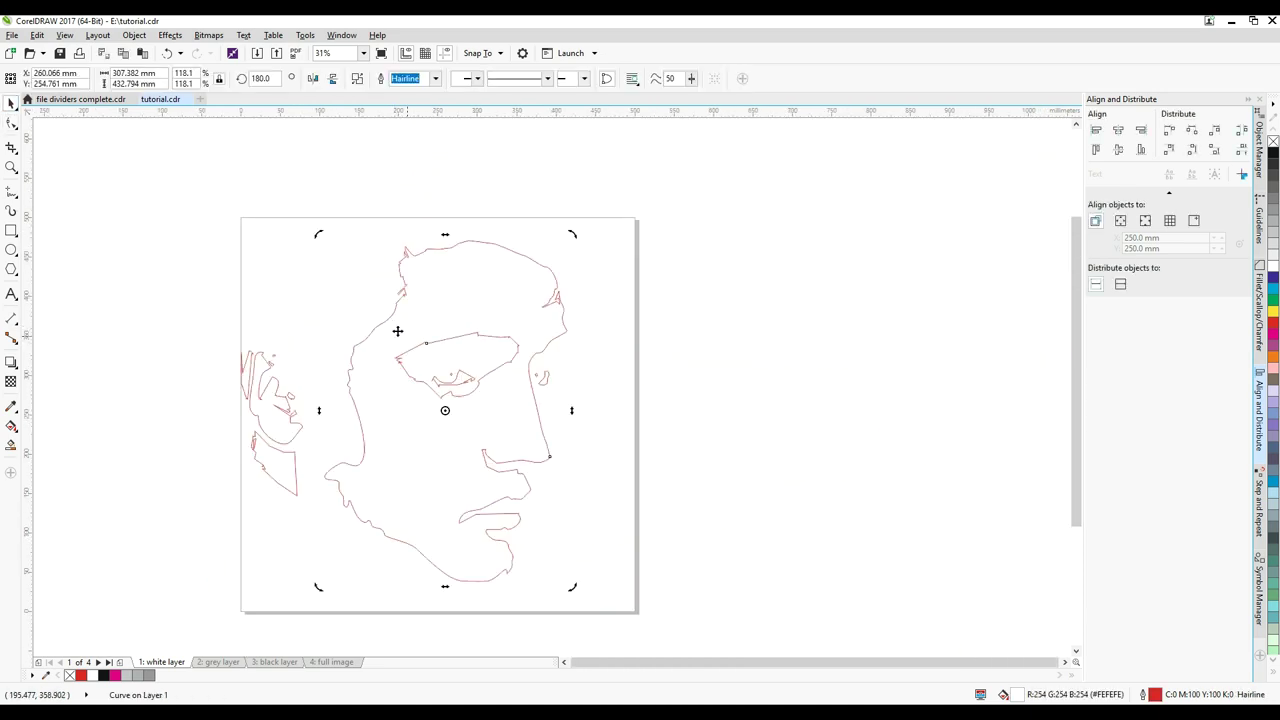
# - Select all the edited white shapes on the white layer page and group them
pyautogui.click(338, 614)
pyautogui.click(269, 665)
pyautogui.click(176, 666)
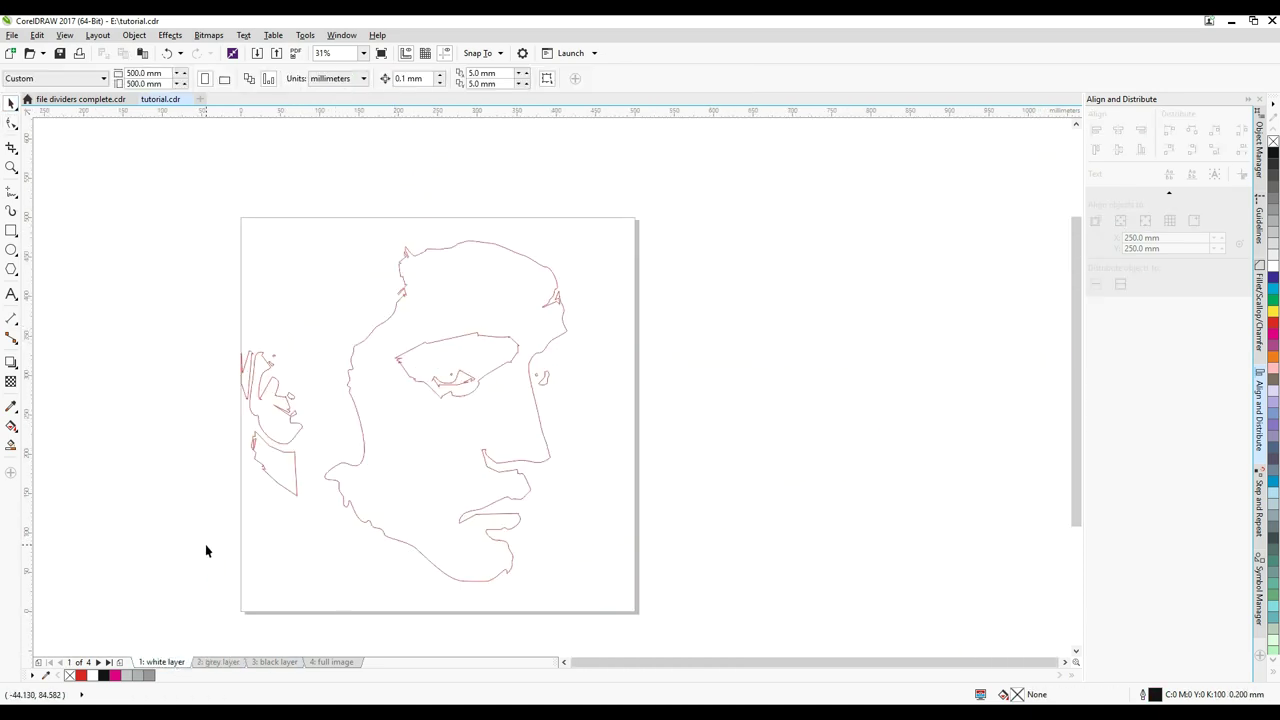
pyautogui.moveTo(681, 570); pyautogui.dragTo(679, 603)
pyautogui.click(134, 35)
pyautogui.moveTo(210, 259)
pyautogui.click(391, 262)
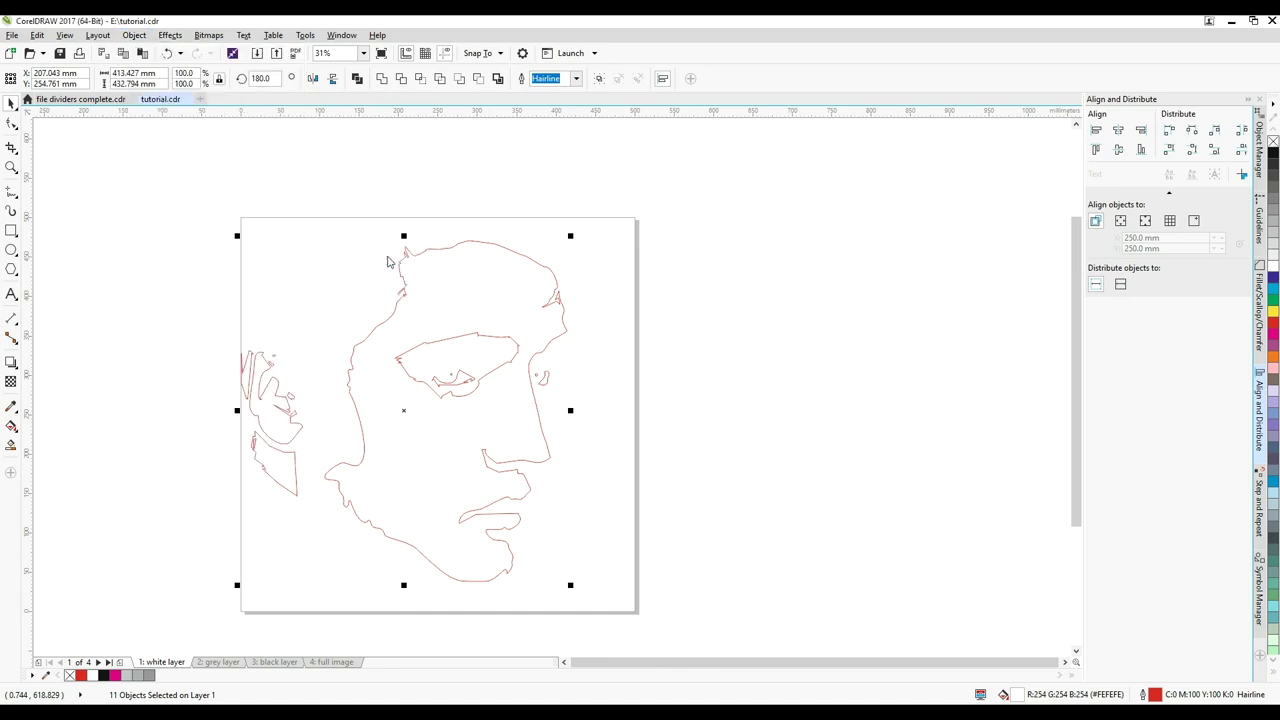
# - Copy the edited white shapes to the full image page in place of the old white shapes
pyautogui.click(37, 35)
pyautogui.click(62, 128)
pyautogui.click(331, 662)
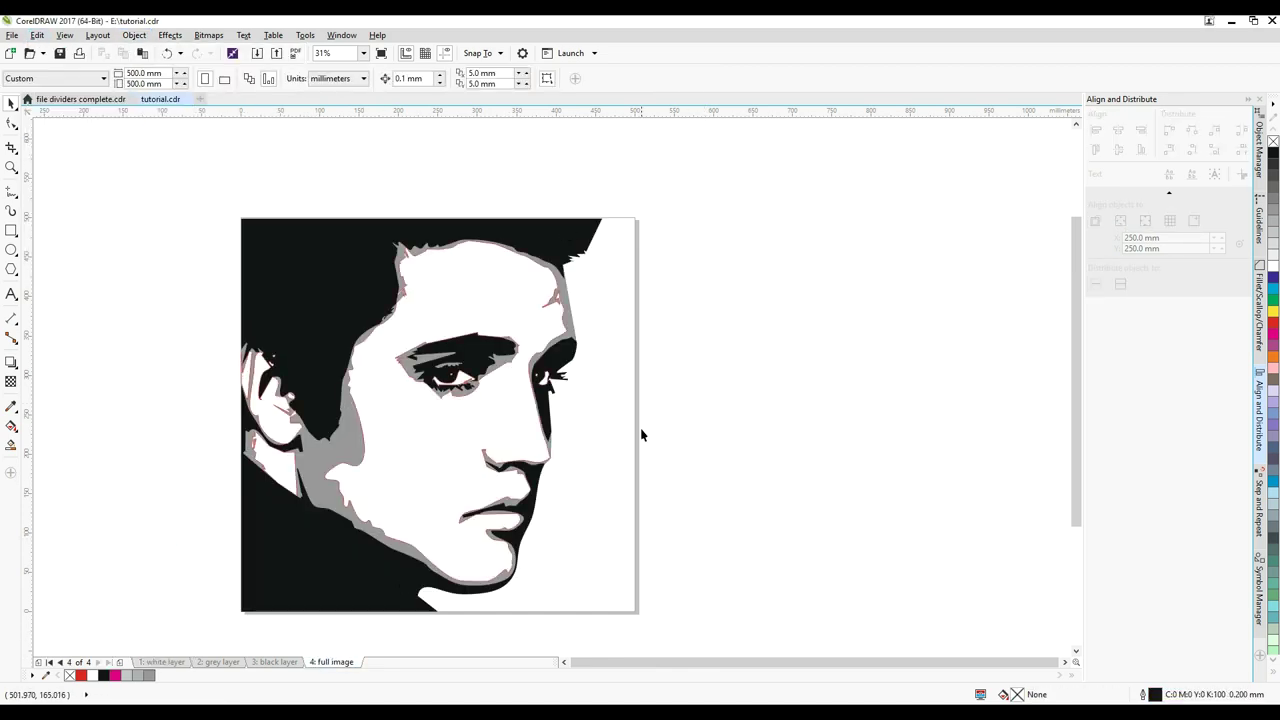
pyautogui.click(480, 505)
pyautogui.click(577, 553)
# - Remove the fill from the grey shapes on the grey layer page and from the silhouette on the black layer page
pyautogui.click(150, 662)
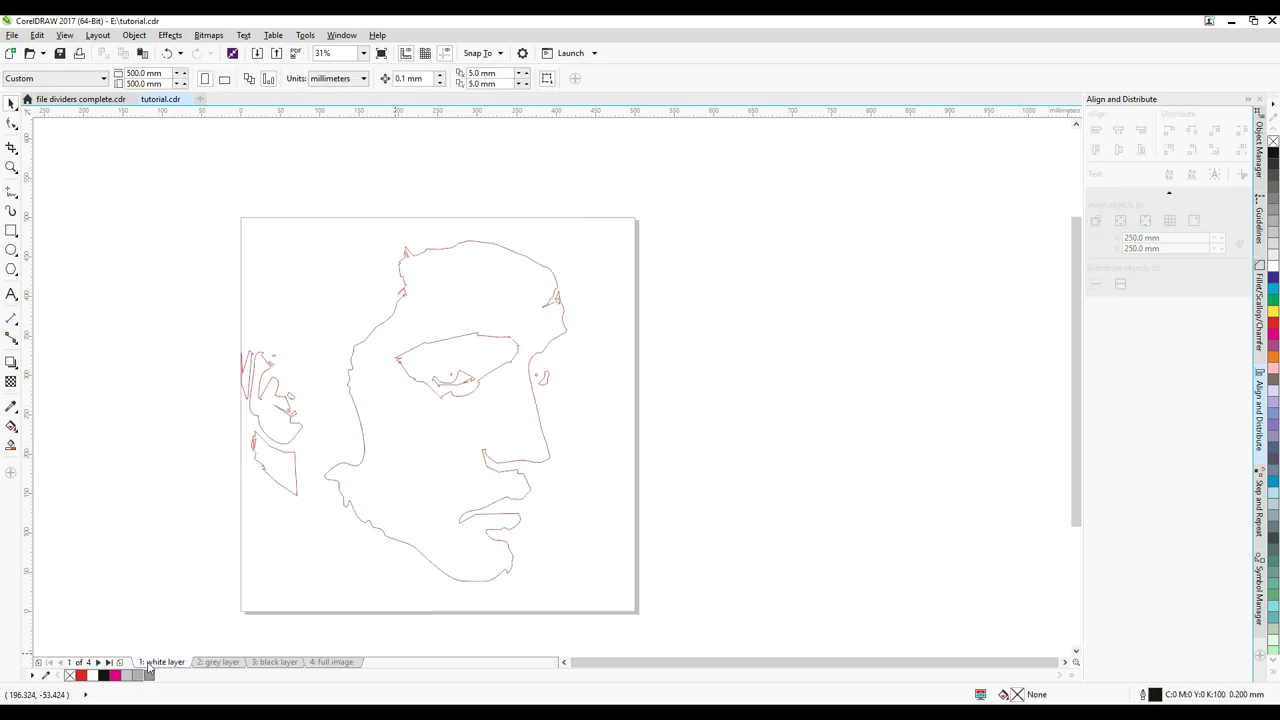
pyautogui.click(218, 662)
pyautogui.click(405, 282)
pyautogui.click(1273, 141)
pyautogui.click(800, 400)
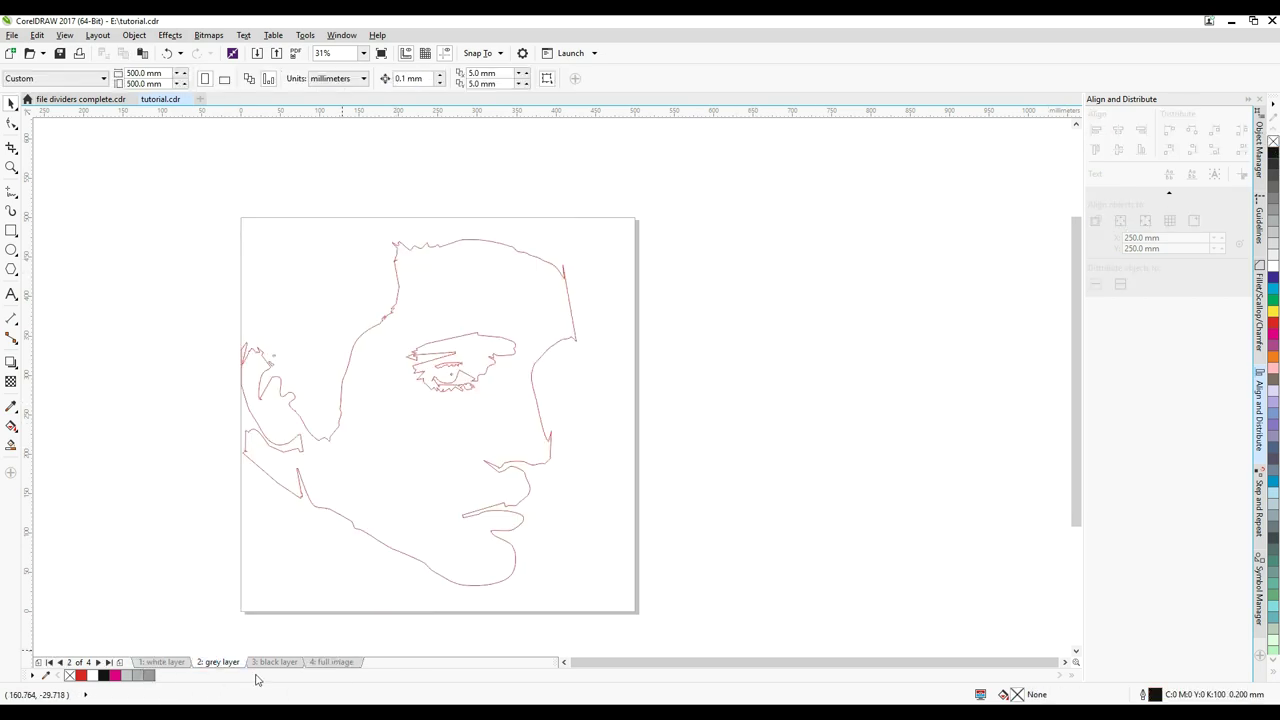
pyautogui.click(274, 662)
pyautogui.click(459, 387)
pyautogui.click(1273, 142)
pyautogui.press('Escape')
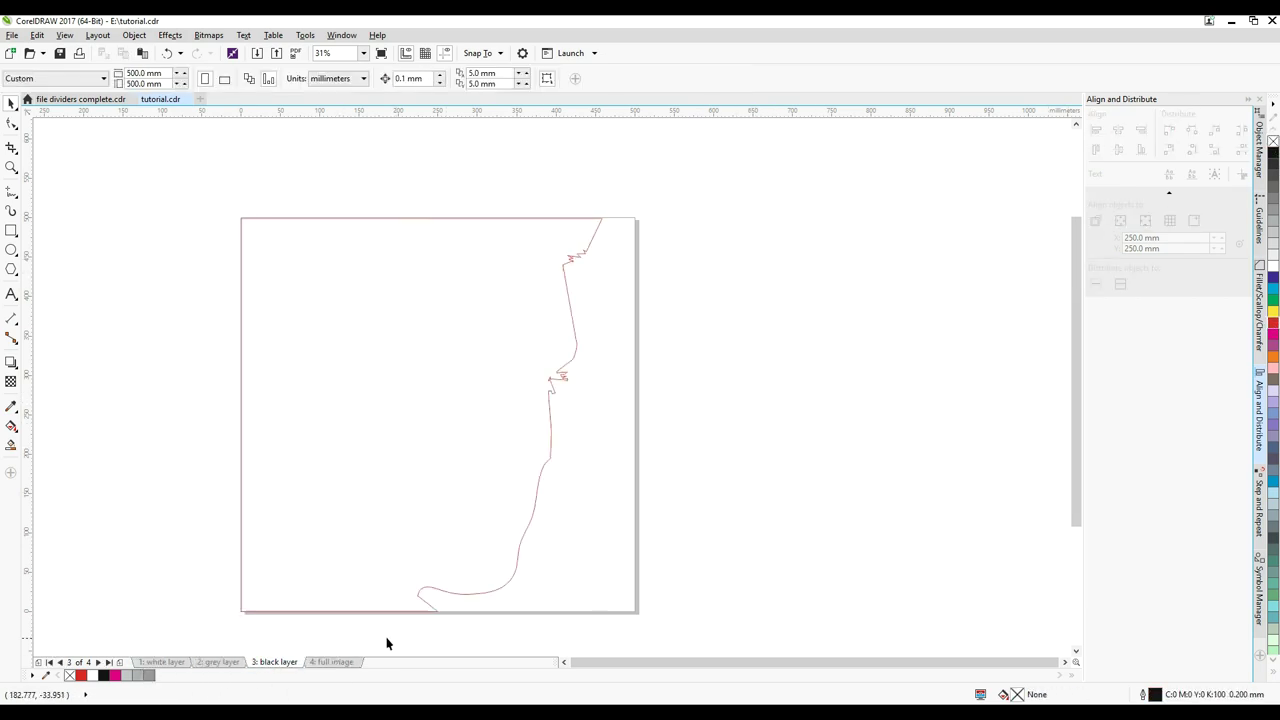
# - Insert a new page after the black layer page and name it backboard
pyautogui.click(336, 662)
pyautogui.click(274, 662)
pyautogui.click(119, 662)
pyautogui.rightClick(322, 662)
pyautogui.click(383, 576)
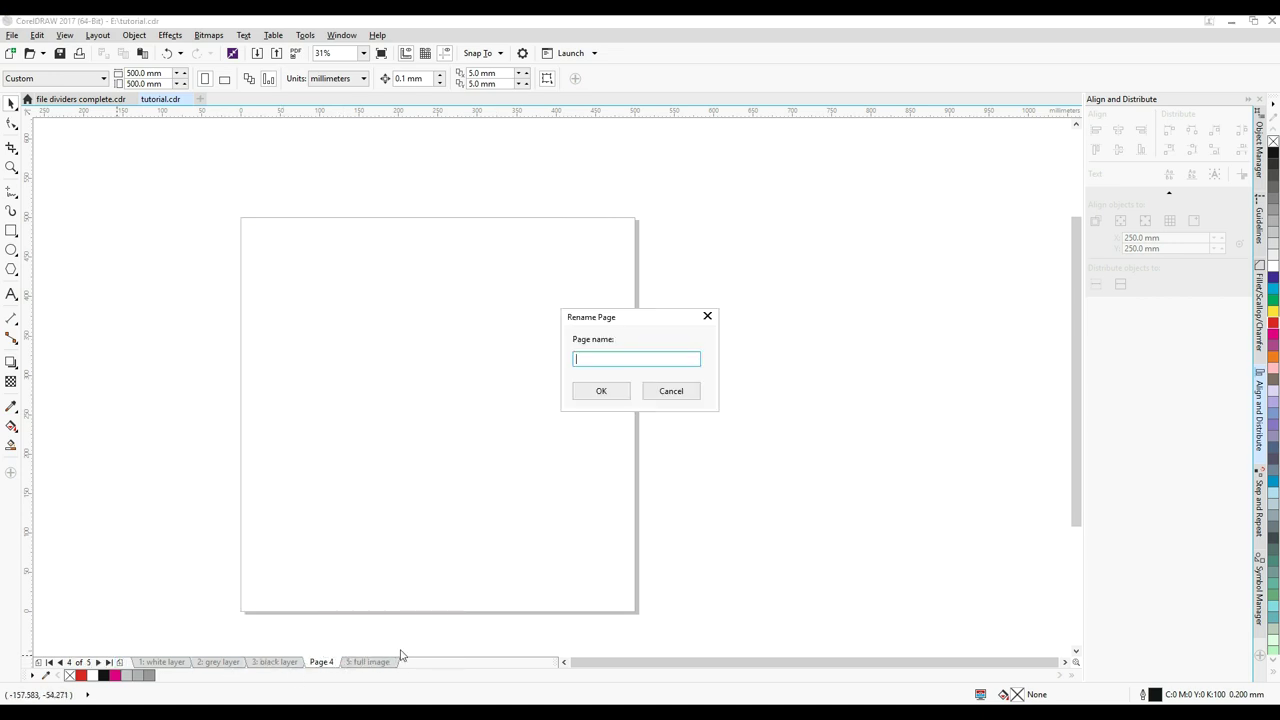
pyautogui.write('backboard')
pyautogui.press('Return')
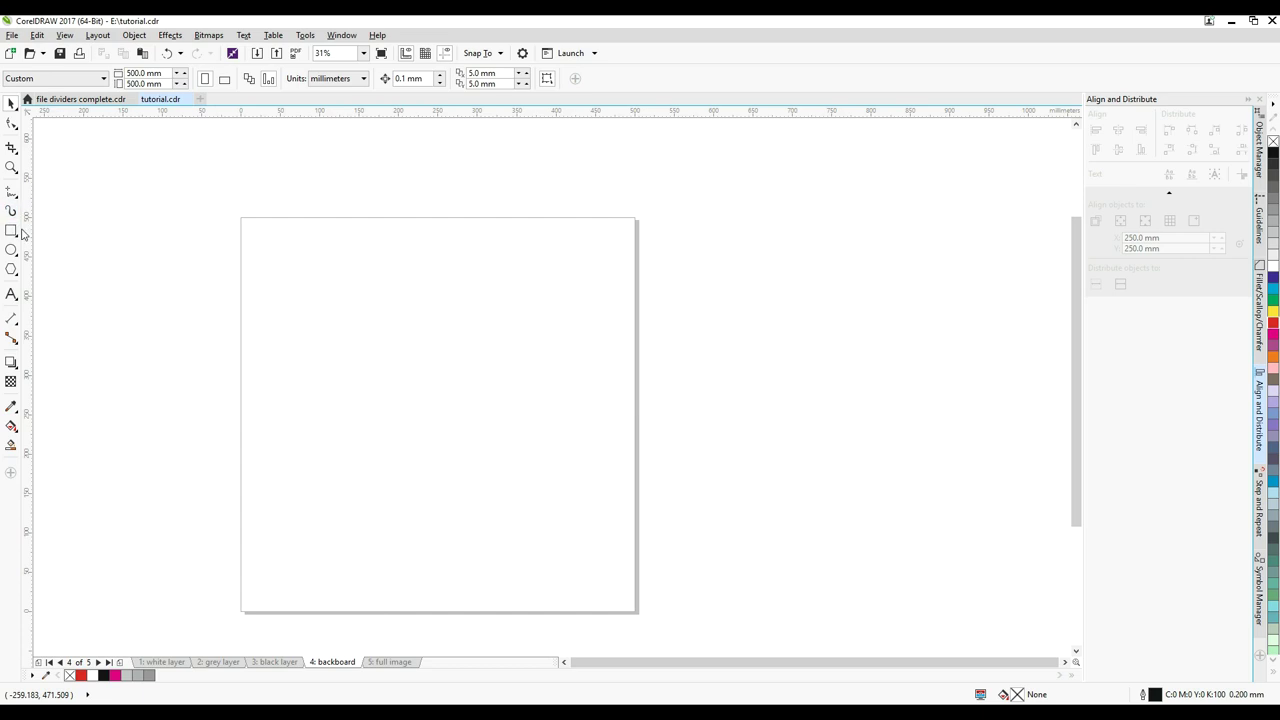
# - Draw a 500 by 500 mm square covering the backboard page and give it a red outline
pyautogui.click(11, 231)
pyautogui.moveTo(246, 230); pyautogui.dragTo(570, 506)
pyautogui.write('500')
pyautogui.press('Tab')
pyautogui.write('500')
pyautogui.press('Return')
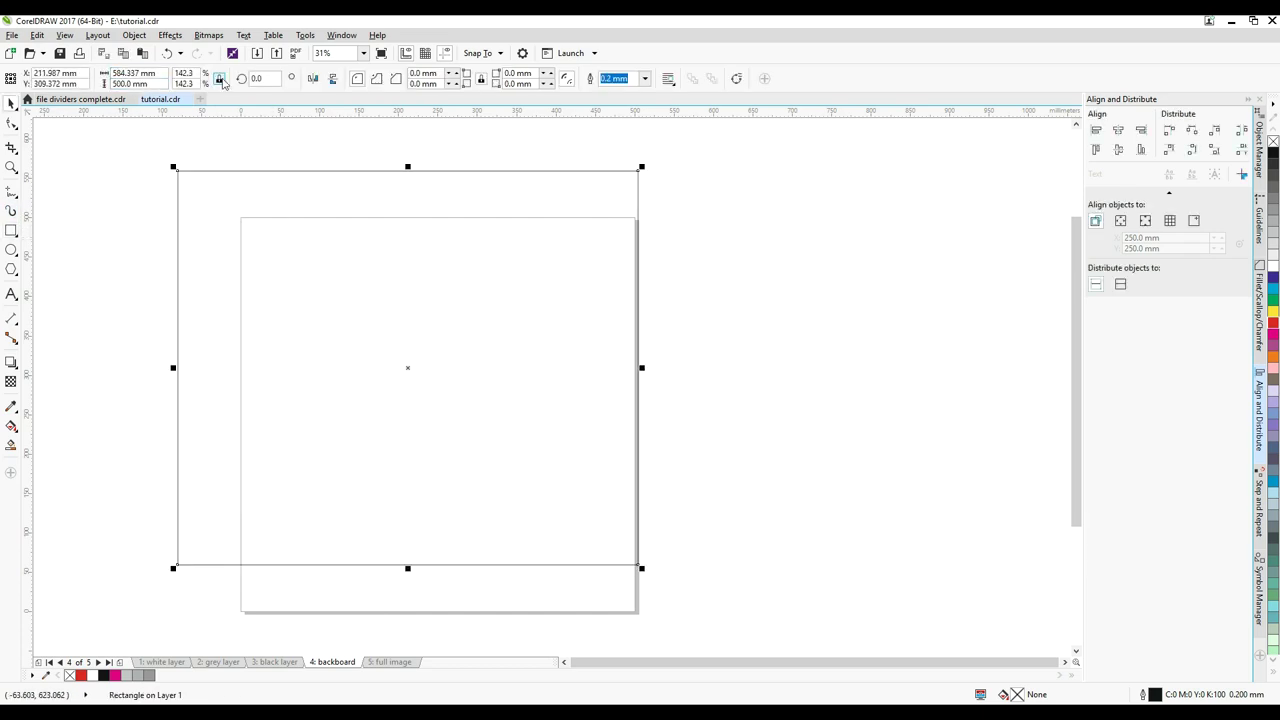
pyautogui.write('500')
pyautogui.press('Return')
pyautogui.moveTo(237, 220); pyautogui.dragTo(297, 249)
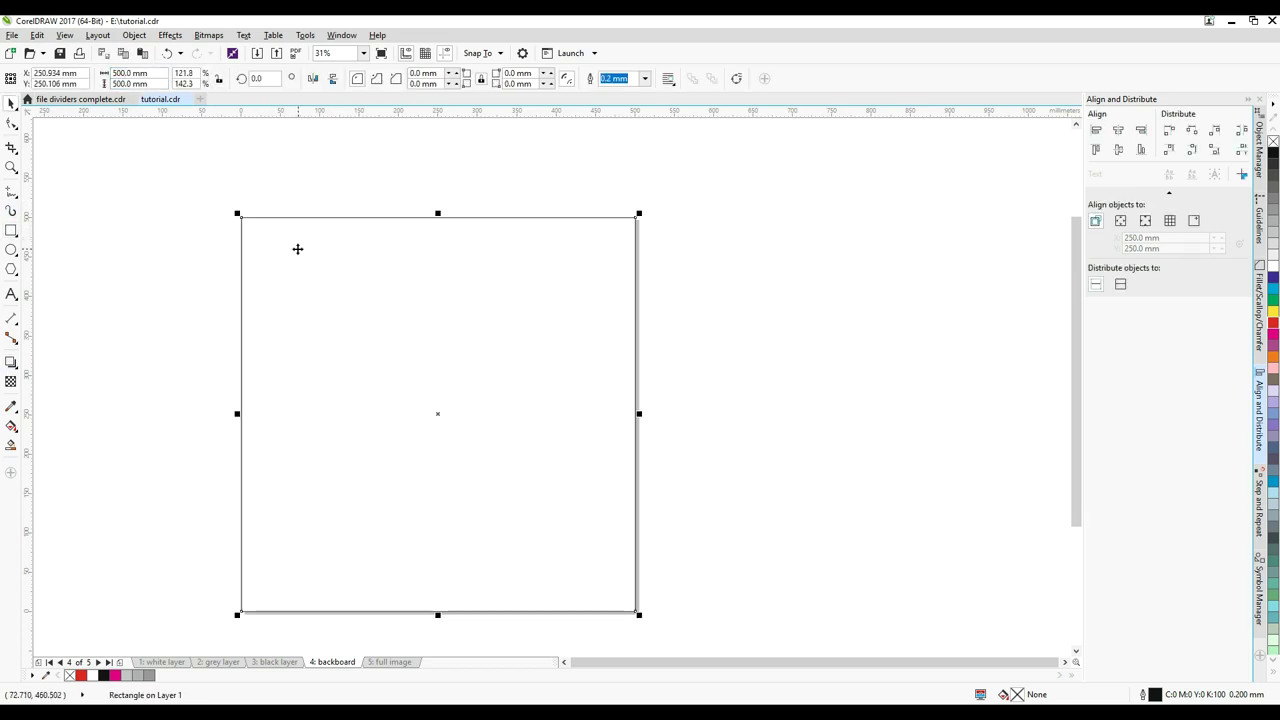
pyautogui.rightClick(1273, 323)
# - Place two vertical and two horizontal guidelines about 15 mm inside the edges of the backboard square
pyautogui.moveTo(27, 264); pyautogui.dragTo(253, 262)
pyautogui.moveTo(27, 345); pyautogui.dragTo(62, 345)
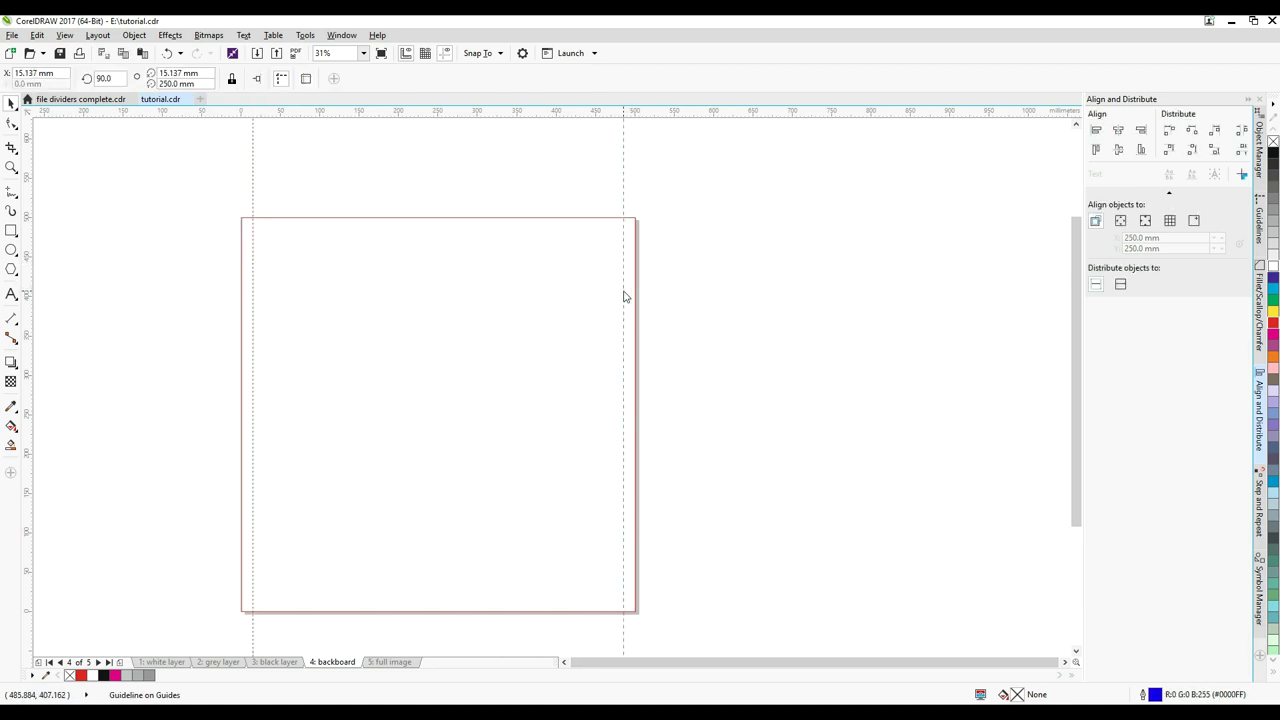
pyautogui.moveTo(624, 296); pyautogui.dragTo(624, 296)
pyautogui.moveTo(239, 217); pyautogui.dragTo(223, 229)
pyautogui.moveTo(227, 113); pyautogui.dragTo(224, 266)
pyautogui.moveTo(217, 612); pyautogui.dragTo(218, 601)
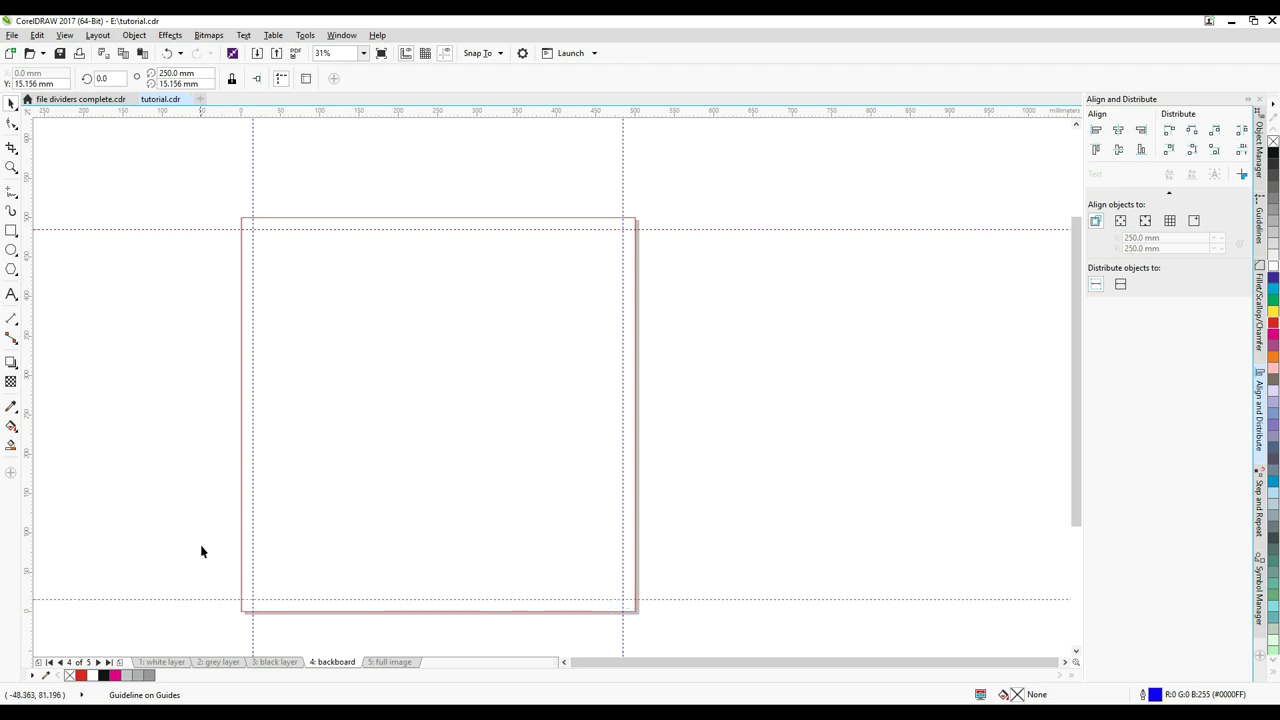
# - Draw a 10 mm circle and place it just inside the guideline intersection in the square's upper-left corner
pyautogui.press('F7')
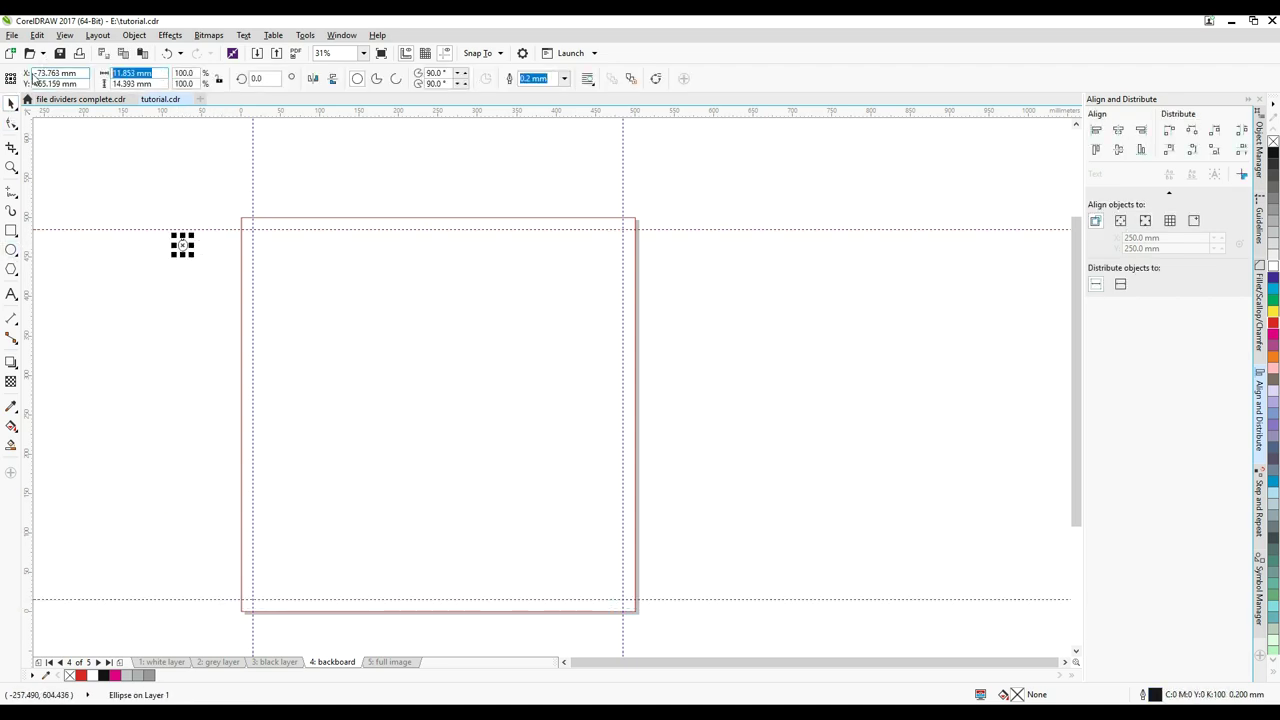
pyautogui.write('5')
pyautogui.press('BackSpace')
pyautogui.write('10')
pyautogui.press('Tab')
pyautogui.write('10')
pyautogui.press('Return')
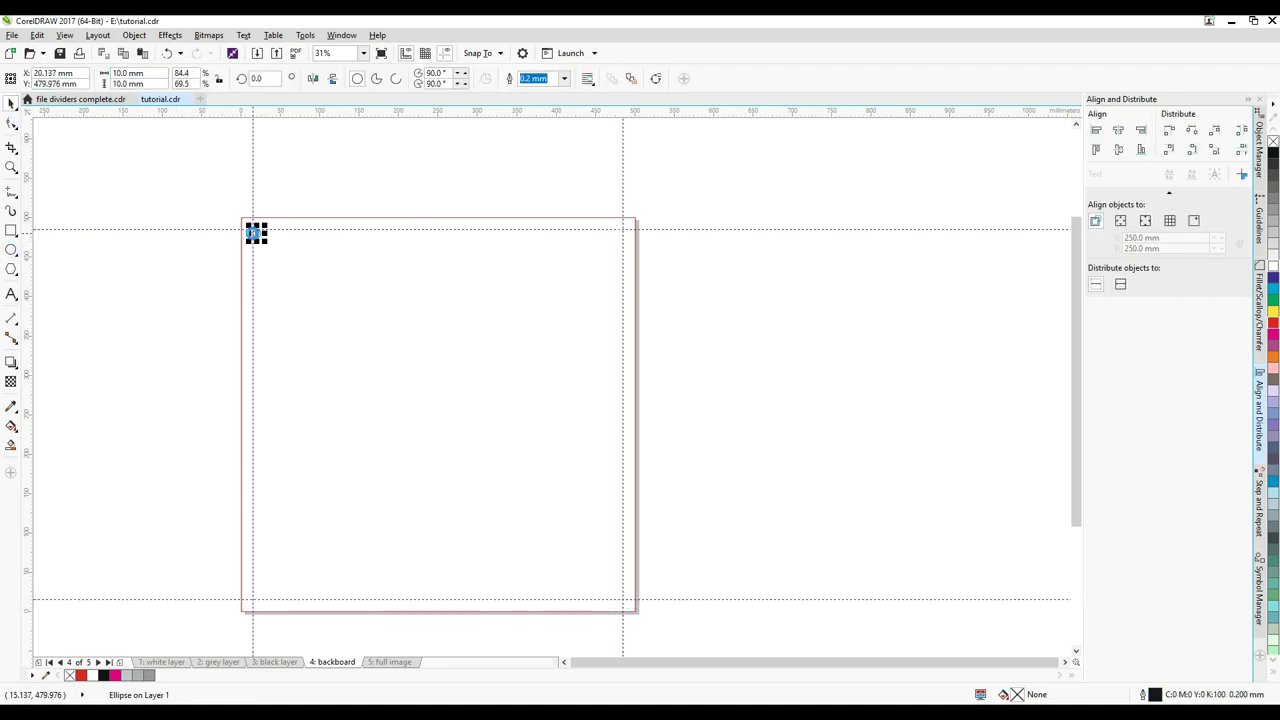
# - Duplicate the circle into the other three guideline corners, aligning the upper pair before copying it to the lower corners
pyautogui.click(37, 35)
pyautogui.click(62, 193)
pyautogui.moveTo(265, 230); pyautogui.dragTo(228, 258)
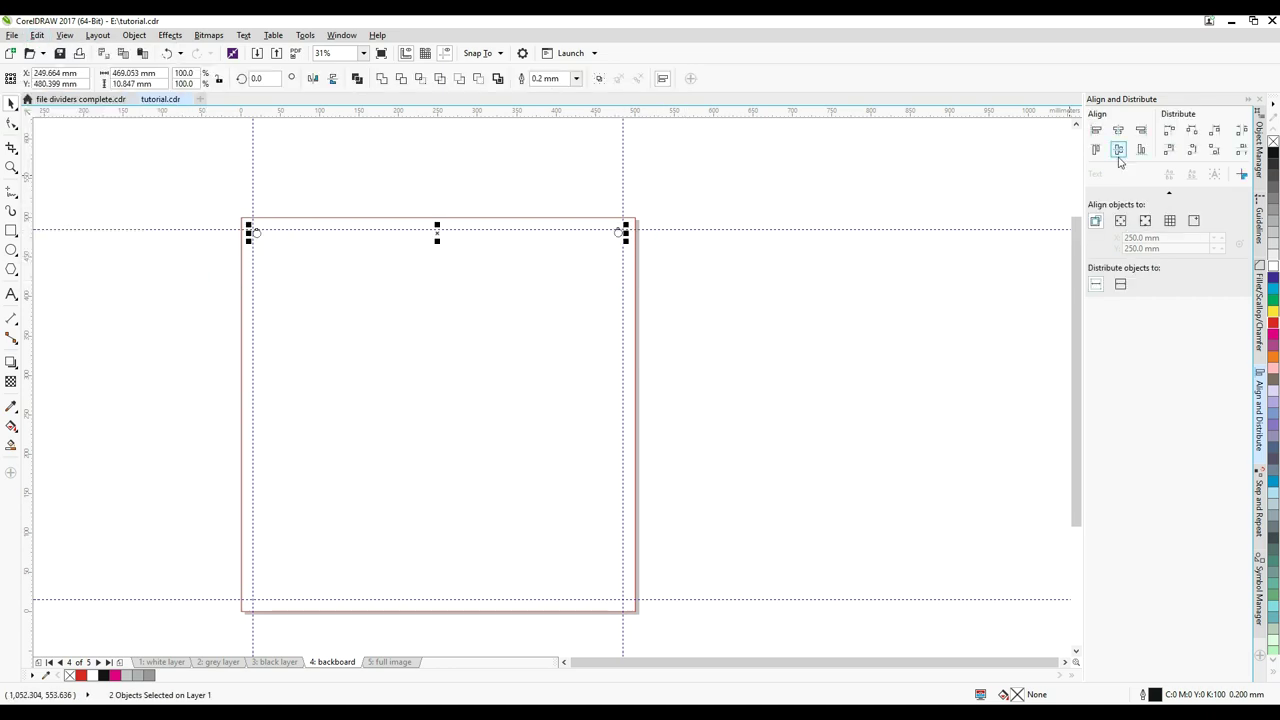
pyautogui.click(1098, 152)
pyautogui.click(37, 35)
pyautogui.click(64, 193)
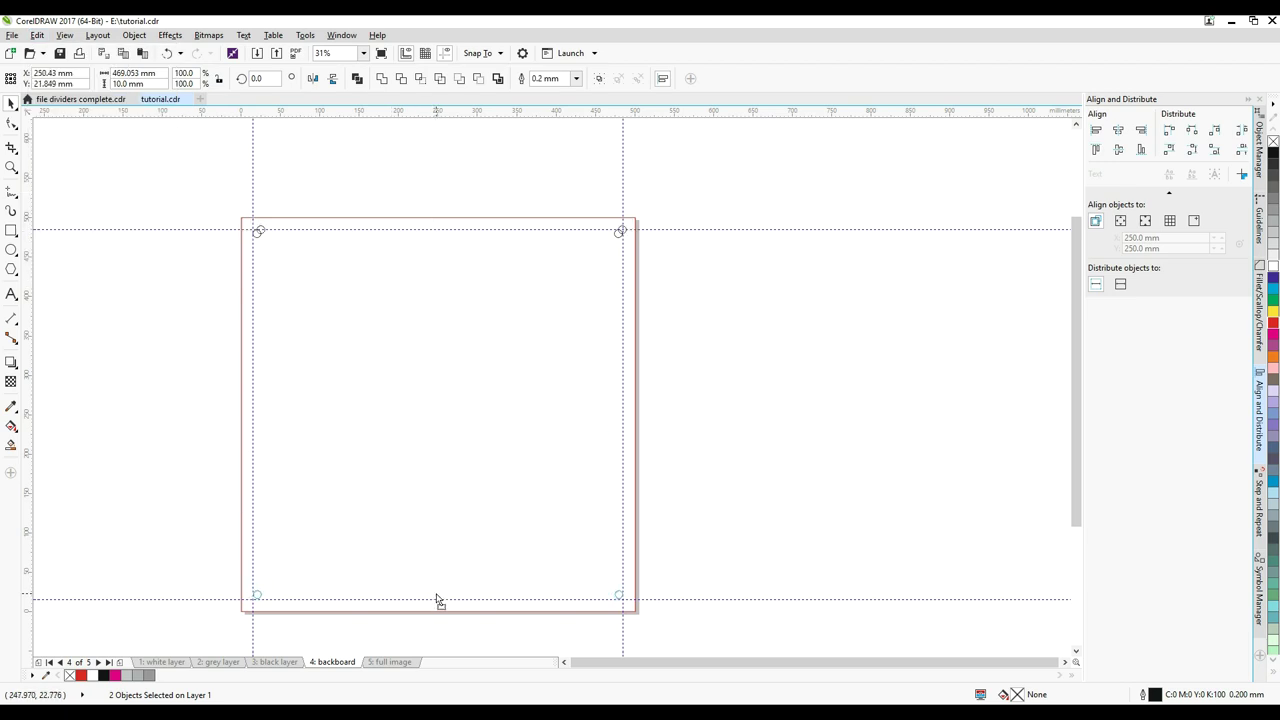
pyautogui.click(774, 351)
# - Select the backboard square with its four corner circles and give them all the same outline width
pyautogui.hotkey('ctrl', 'a')
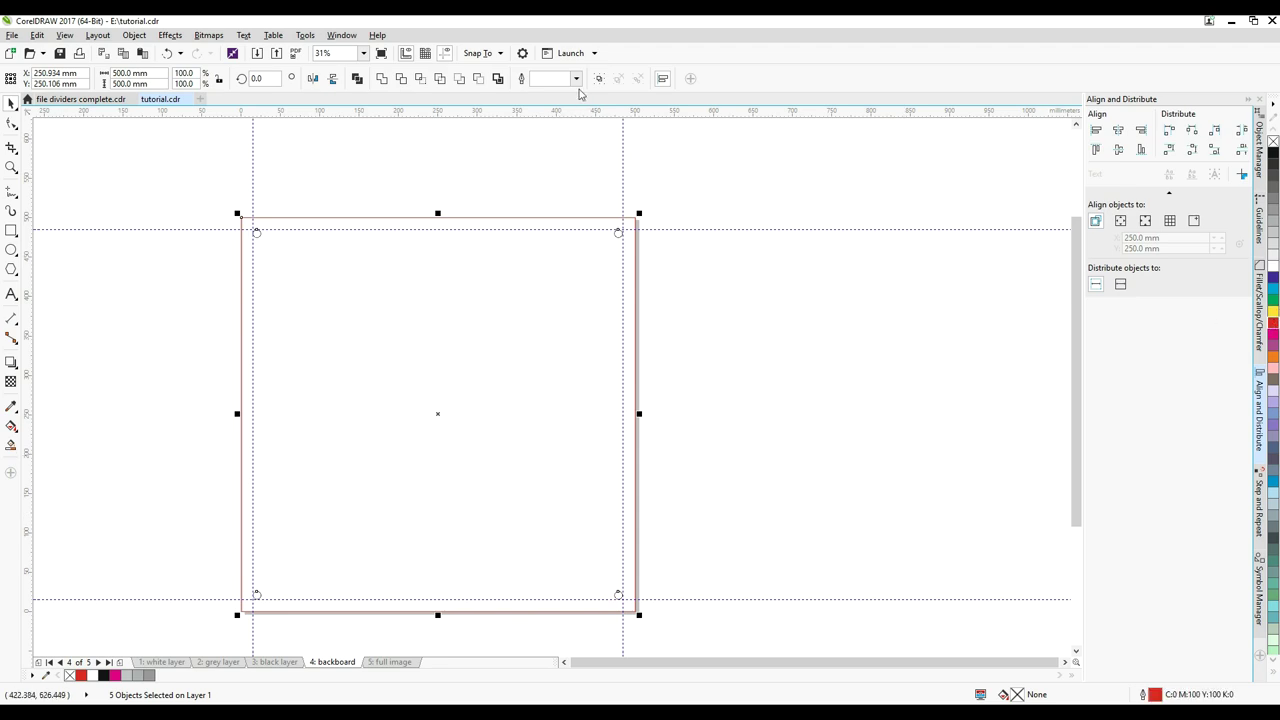
pyautogui.click(577, 79)
pyautogui.click(550, 103)
pyautogui.click(811, 409)
# - Copy the four corner circles onto the black layer page and delete the two on the square's right side
pyautogui.moveTo(191, 218)
pyautogui.mouseDown()
pyautogui.moveTo(262, 262)
pyautogui.moveTo(205, 223)
pyautogui.mouseUp()
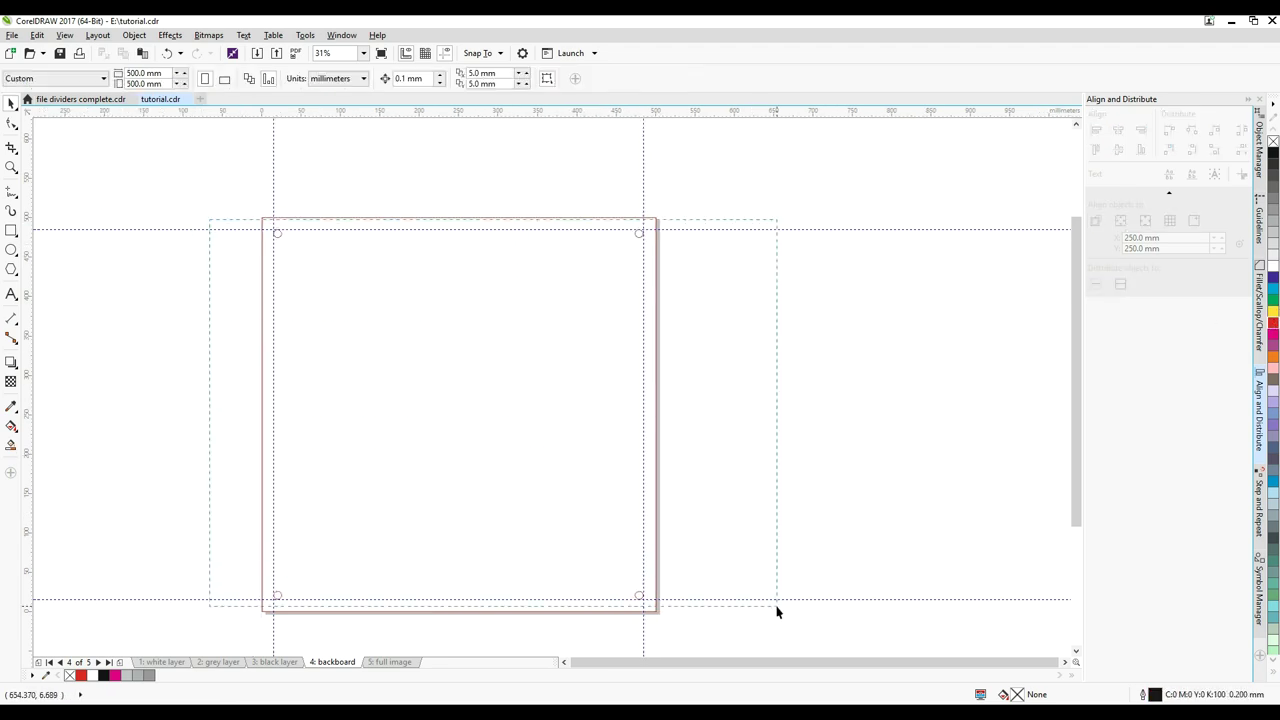
pyautogui.moveTo(777, 607); pyautogui.dragTo(777, 607)
pyautogui.click(39, 36)
pyautogui.click(75, 115)
pyautogui.click(287, 662)
pyautogui.rightClick(174, 424)
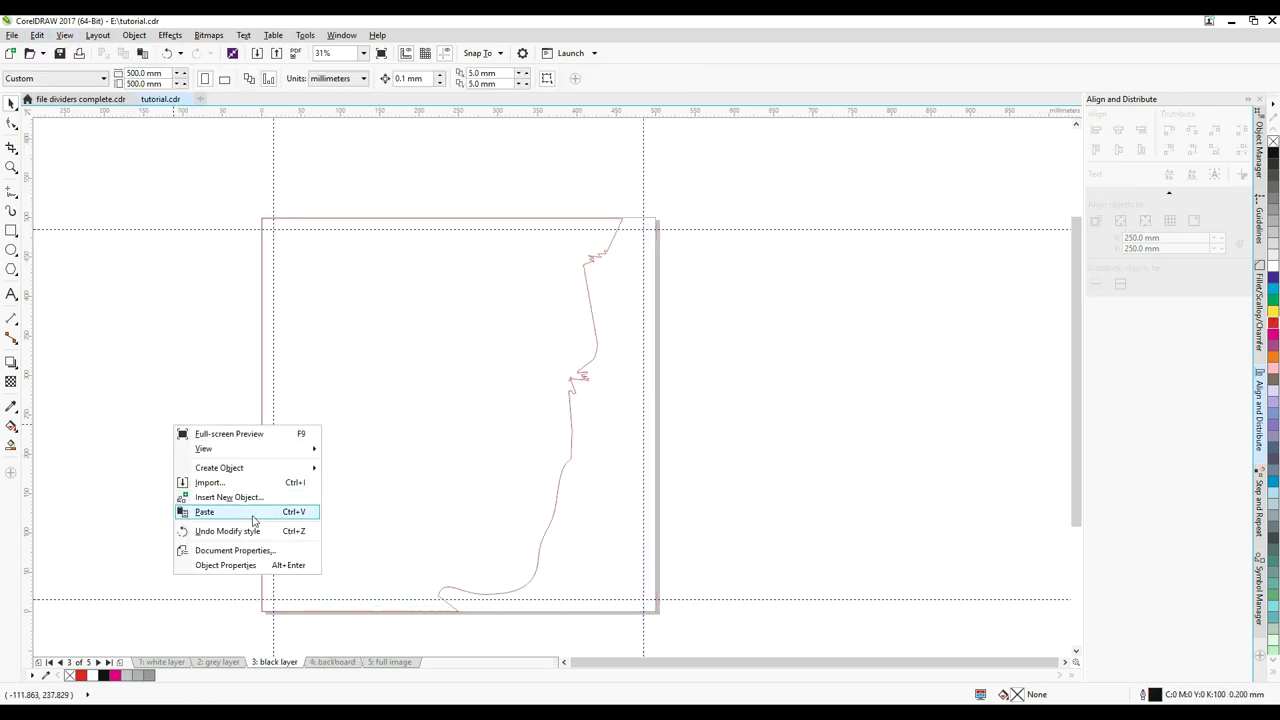
pyautogui.click(252, 515)
pyautogui.click(638, 596)
pyautogui.press('Delete')
pyautogui.click(638, 238)
pyautogui.press('Delete')
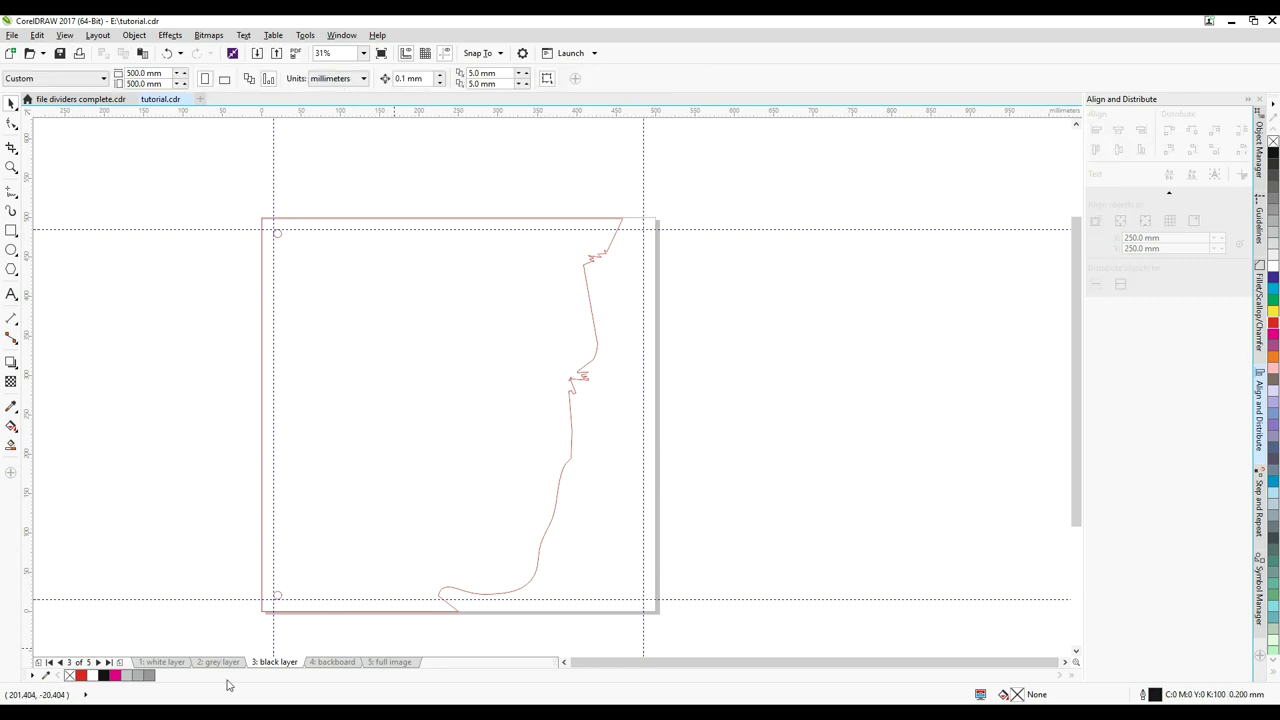
# - Paste the corner circles onto the grey layer page, delete them again and return to the backboard page
pyautogui.click(222, 663)
pyautogui.rightClick(176, 387)
pyautogui.click(222, 474)
pyautogui.press('Delete')
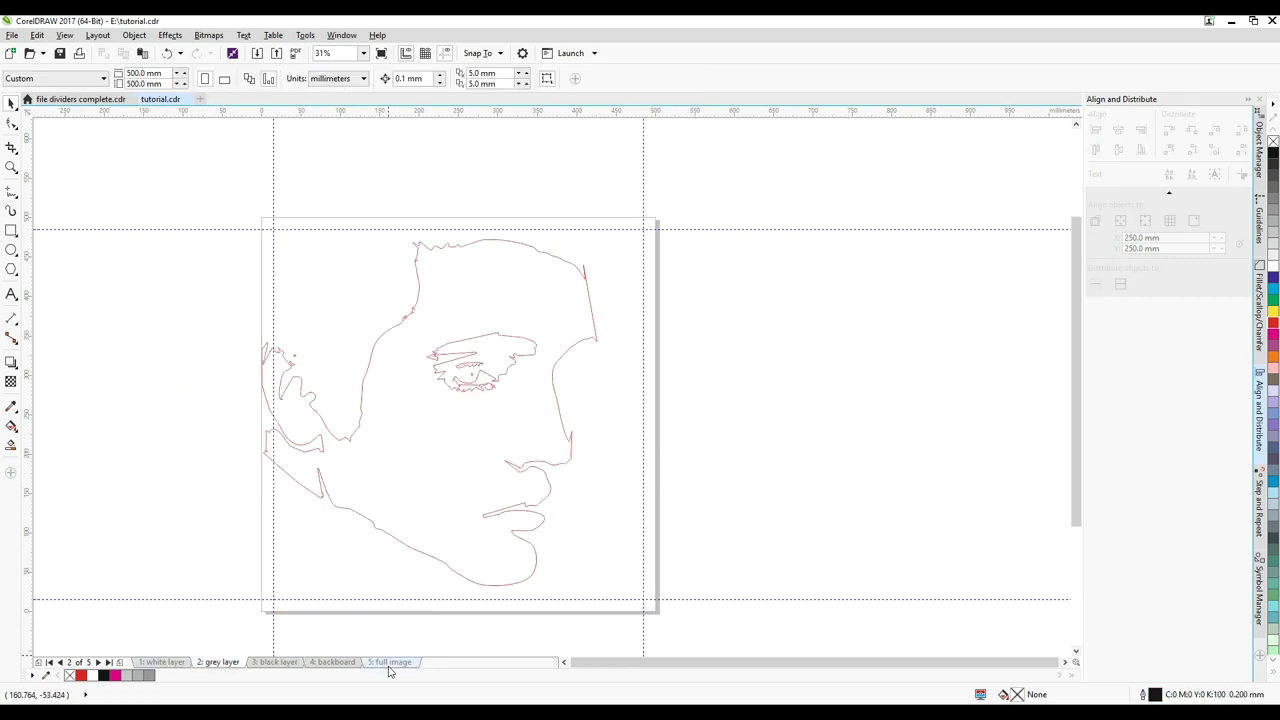
pyautogui.click(332, 662)
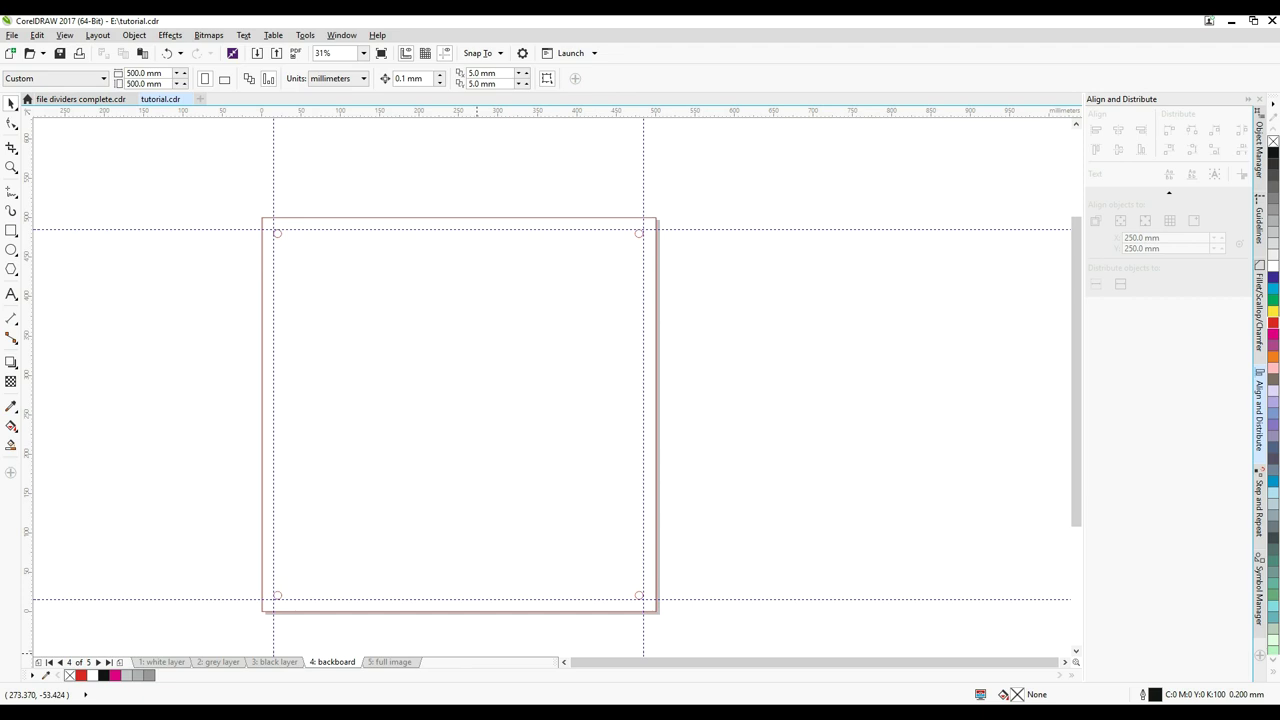
# - Group the backboard square with its four corner circles and fill the group with light purple
pyautogui.moveTo(214, 163); pyautogui.dragTo(680, 628)
pyautogui.click(134, 35)
pyautogui.moveTo(186, 257)
pyautogui.click(354, 258)
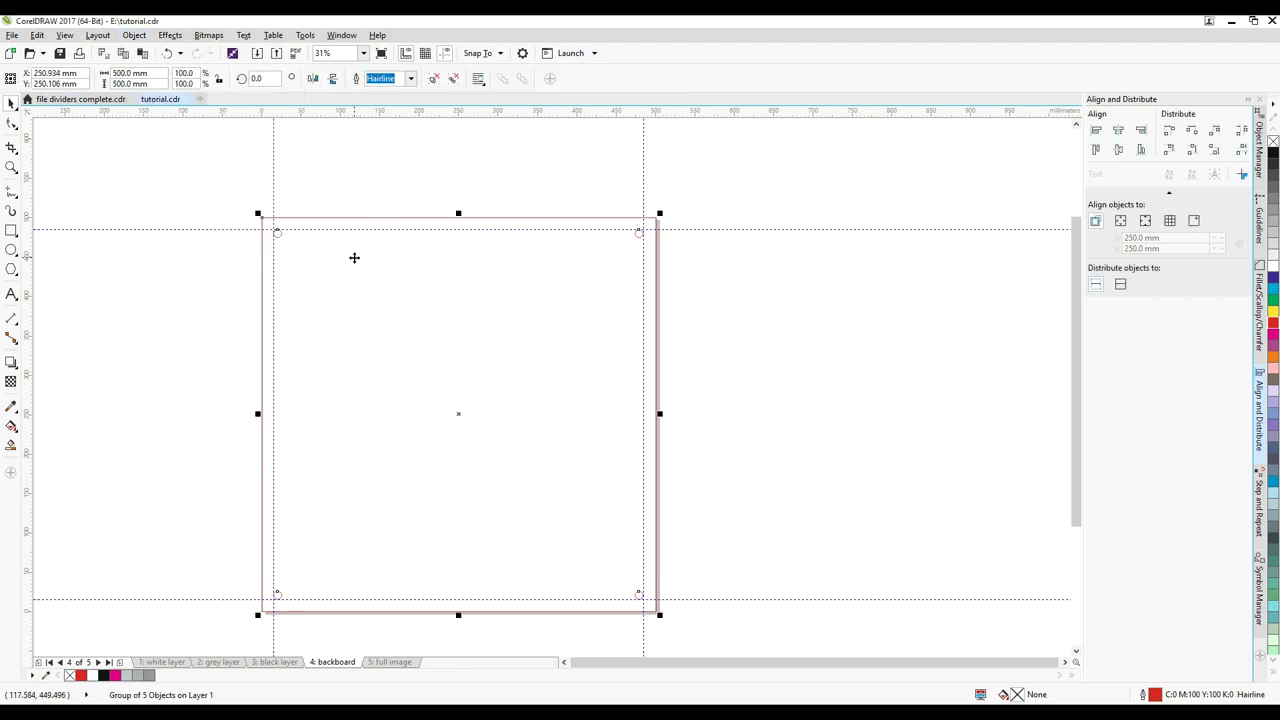
pyautogui.click(1273, 403)
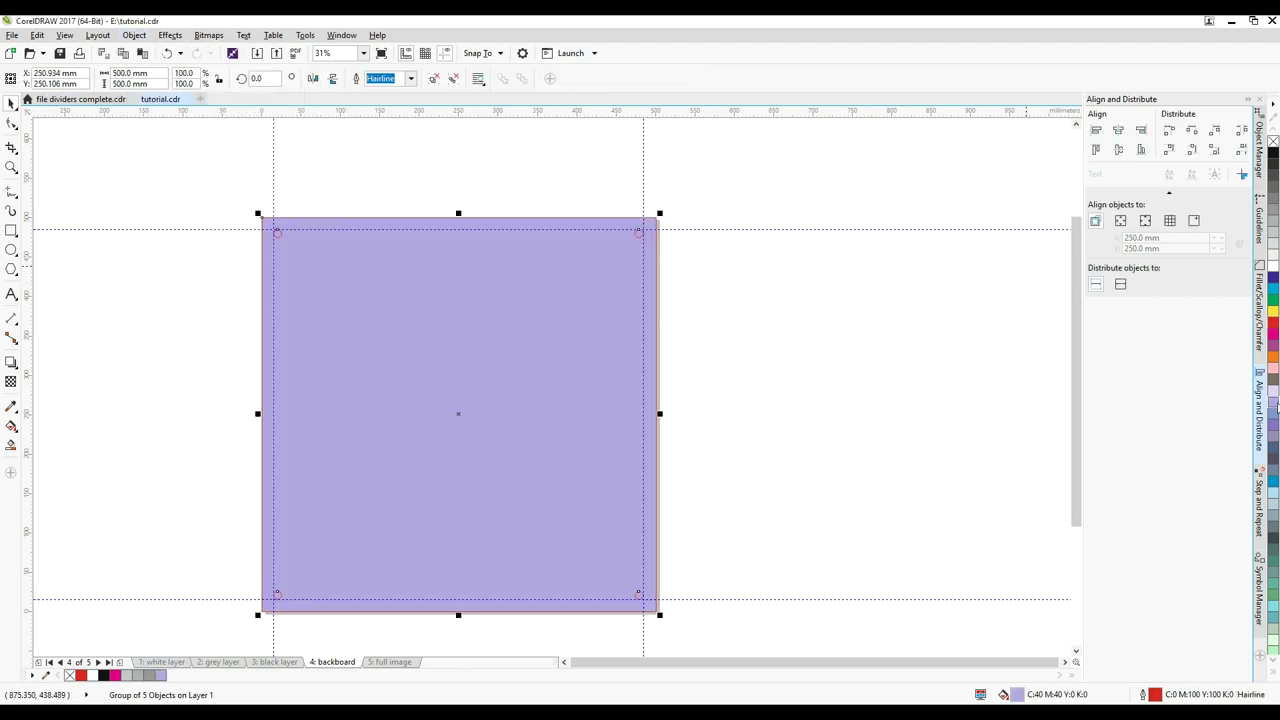
pyautogui.click(37, 35)
pyautogui.click(58, 129)
pyautogui.click(151, 203)
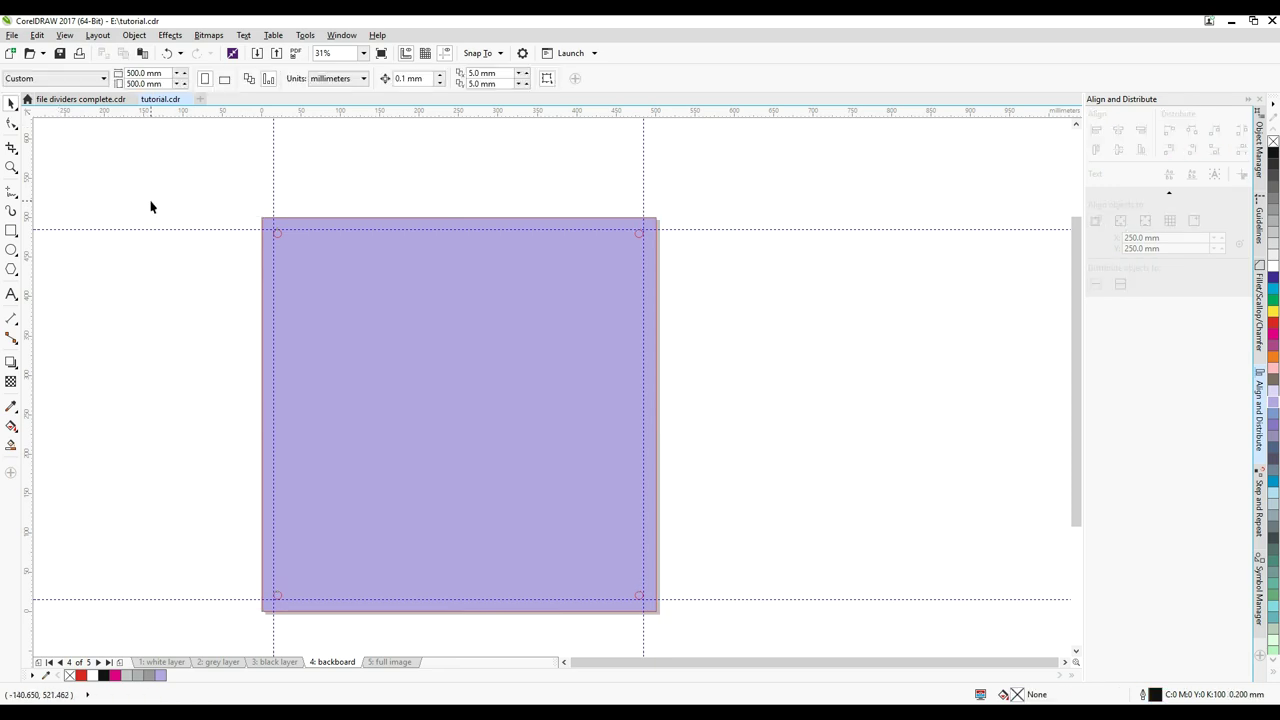
# - Ungroup the backboard objects and fill the four corner circles with white
pyautogui.click(300, 262)
pyautogui.click(134, 37)
pyautogui.moveTo(186, 257)
pyautogui.click(420, 275)
pyautogui.moveTo(241, 224); pyautogui.dragTo(372, 290)
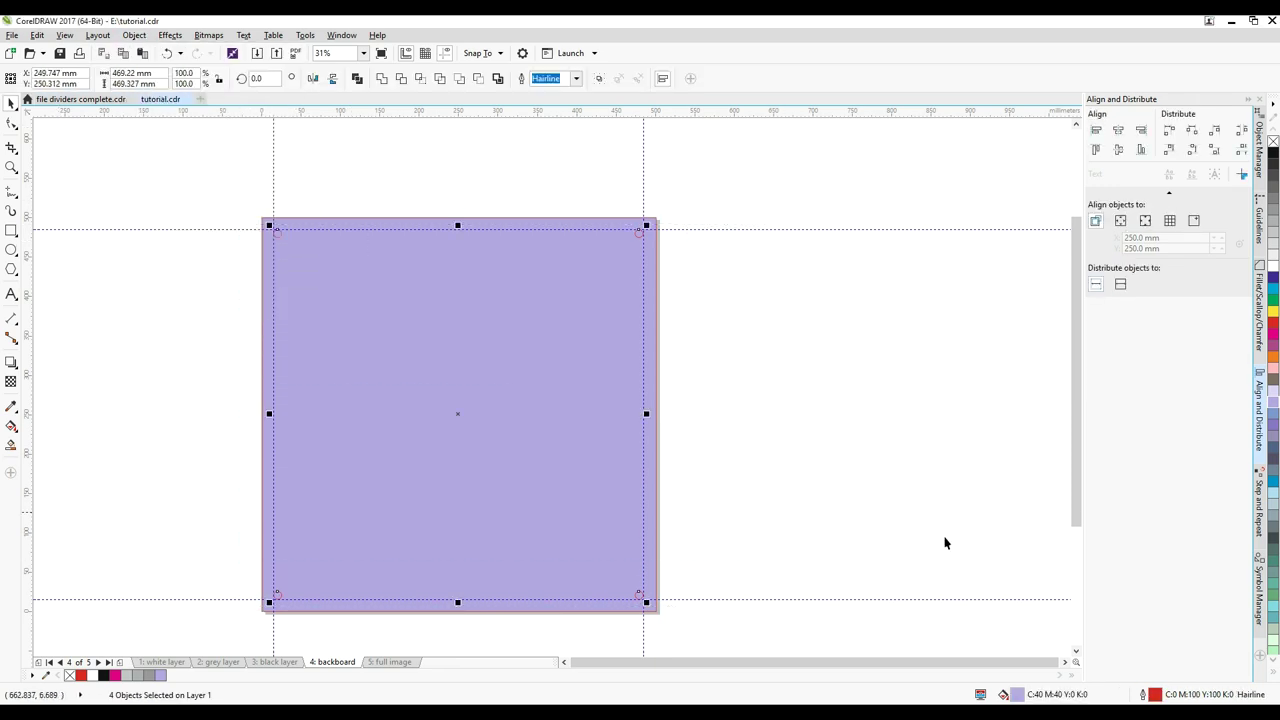
# - Remove the outlines from the backboard square and its circles, and copy all five objects onto the full image page
pyautogui.moveTo(235, 186); pyautogui.dragTo(717, 636)
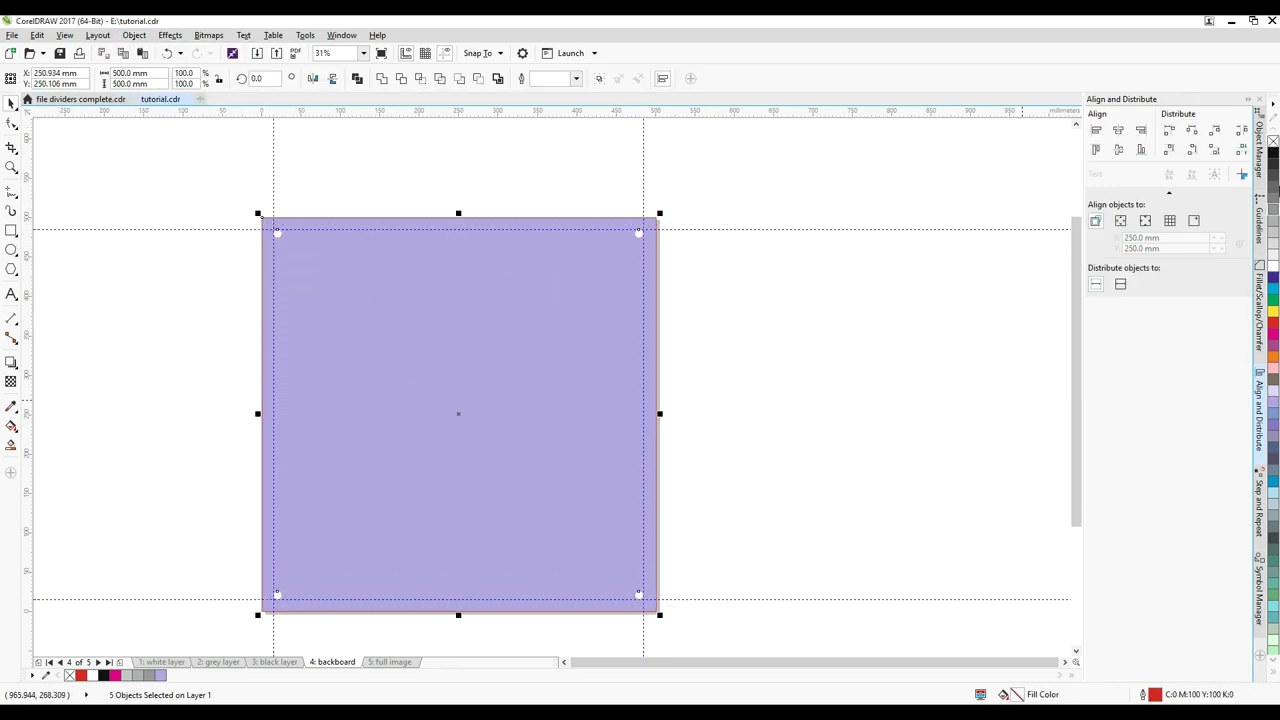
pyautogui.click(37, 35)
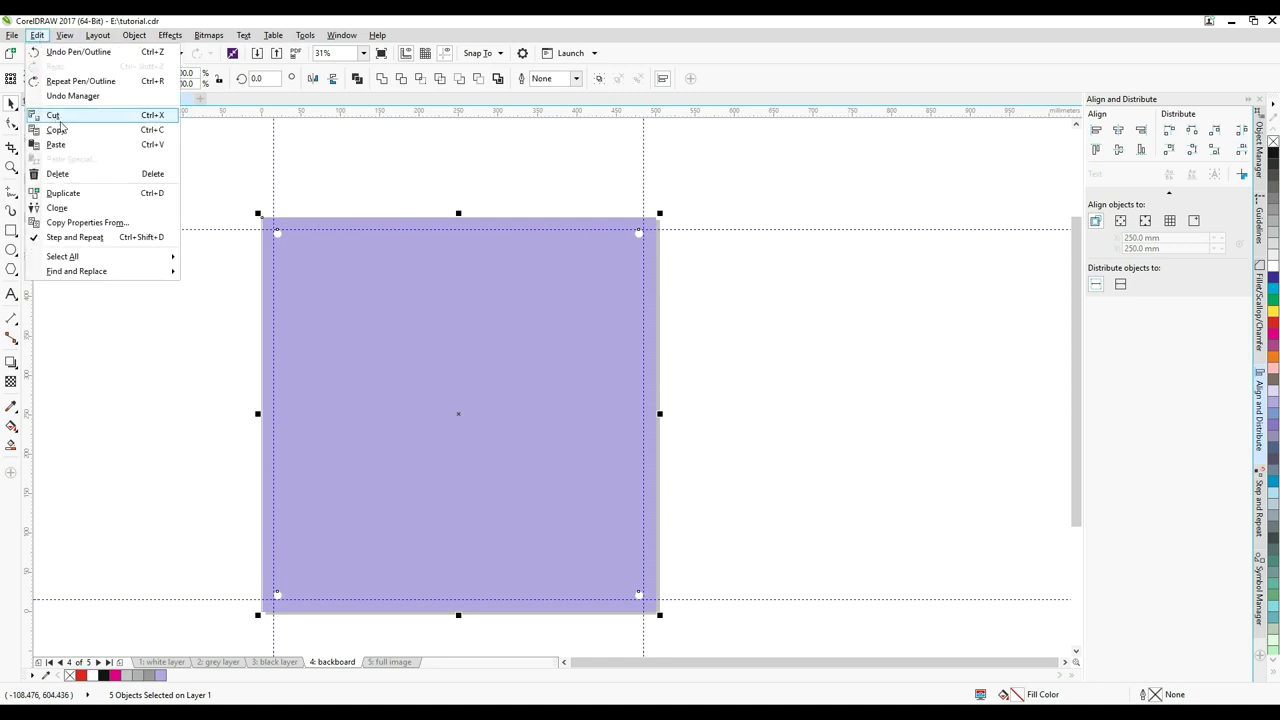
pyautogui.click(60, 114)
pyautogui.click(389, 662)
pyautogui.rightClick(304, 563)
pyautogui.click(273, 504)
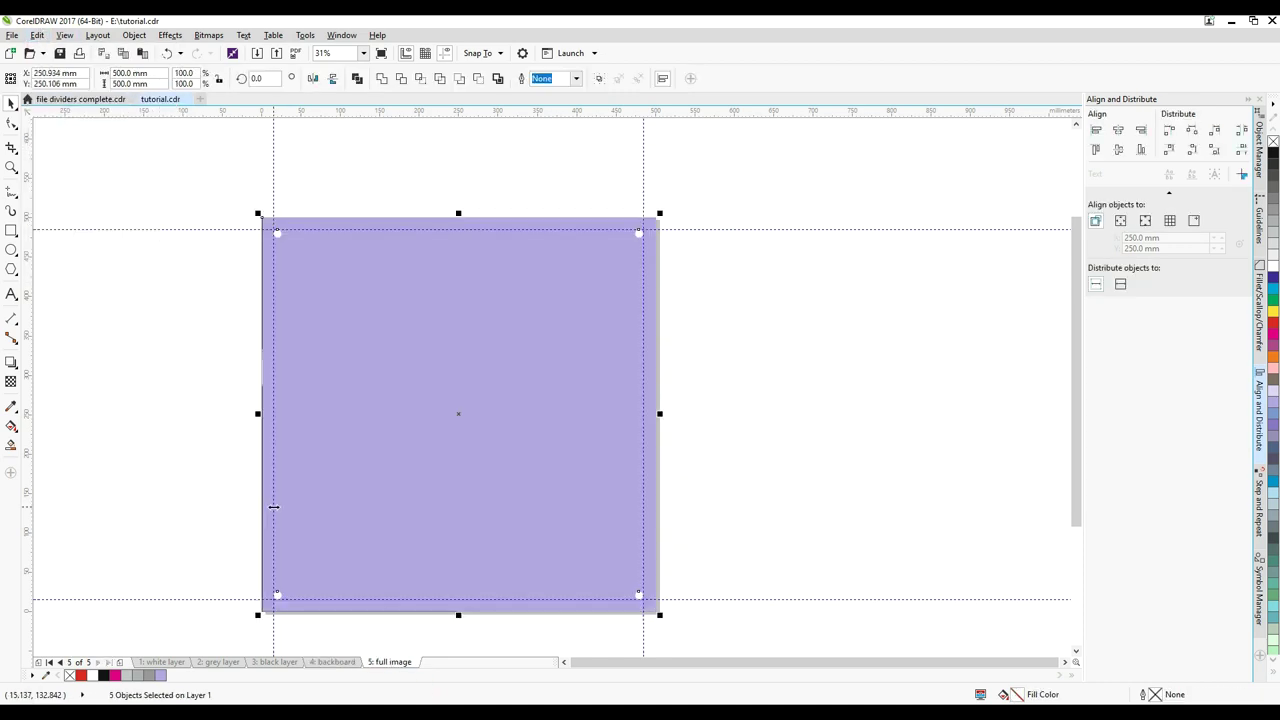
# - Send the pasted backboard behind the portrait and move it so its upper-left corner lines up with the portrait's
pyautogui.click(134, 35)
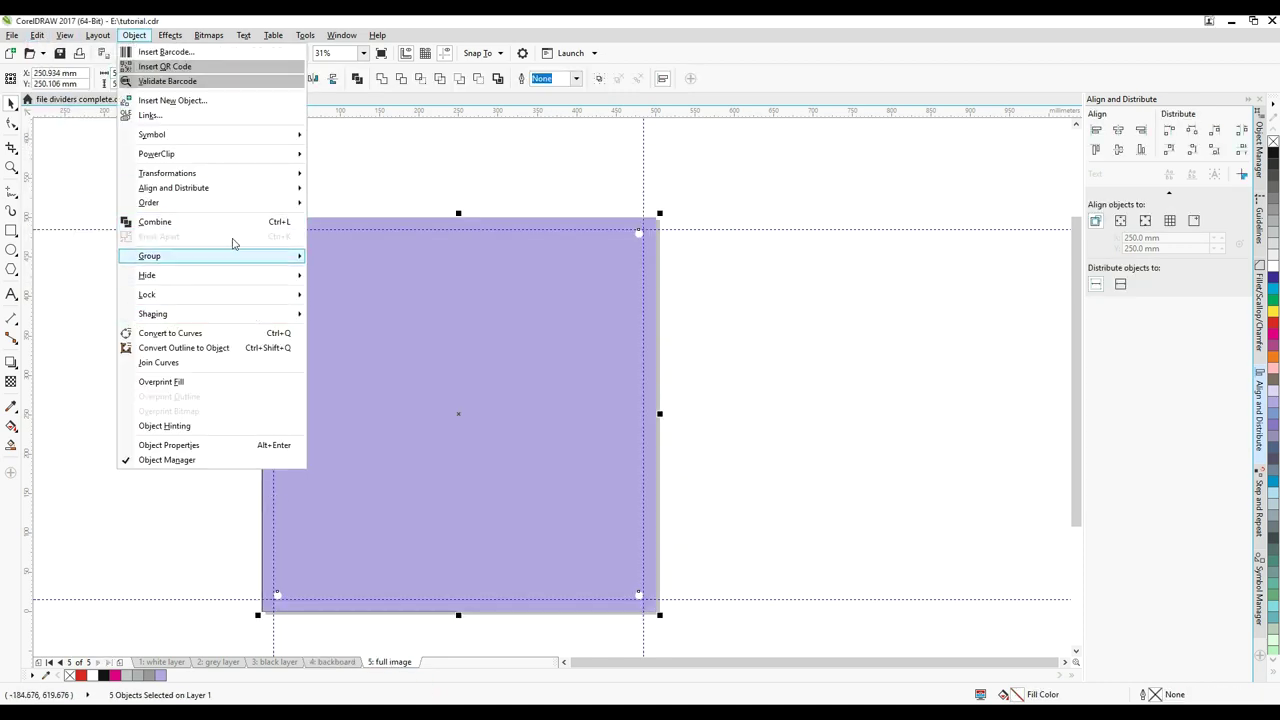
pyautogui.moveTo(280, 203)
pyautogui.click(355, 219)
pyautogui.scroll(10, 265, 215)
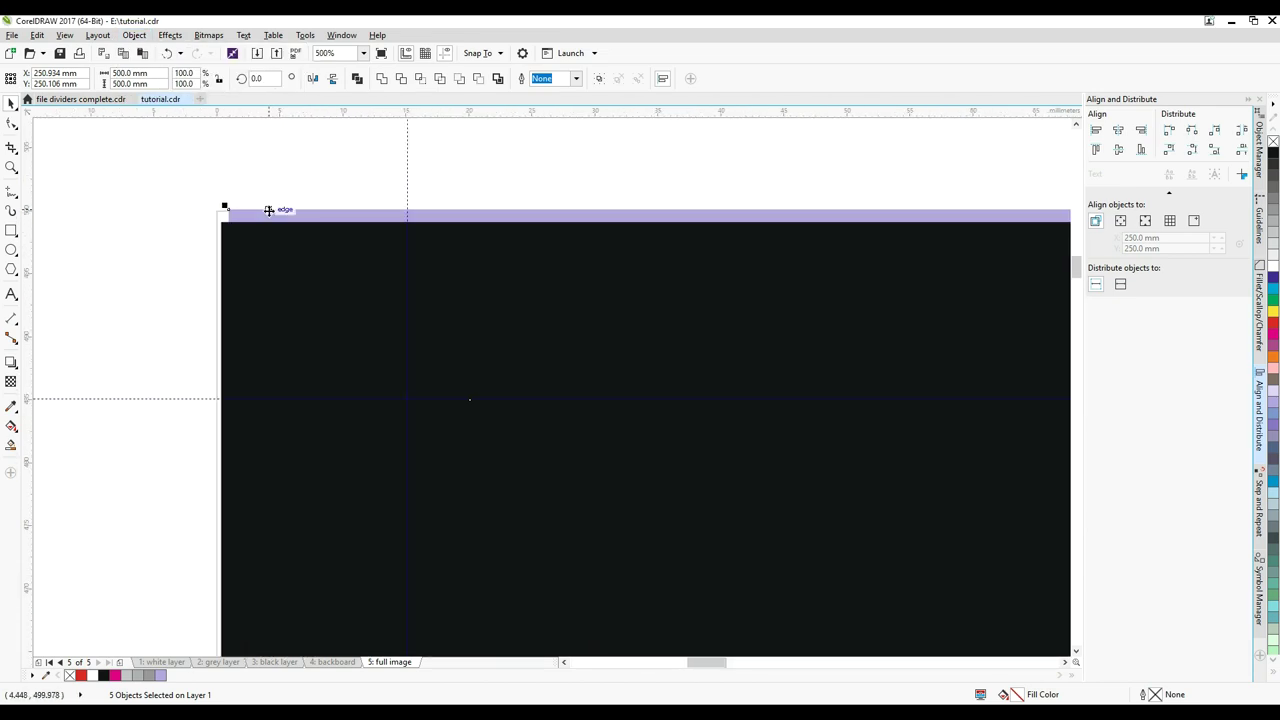
pyautogui.scroll(-8, 246, 241)
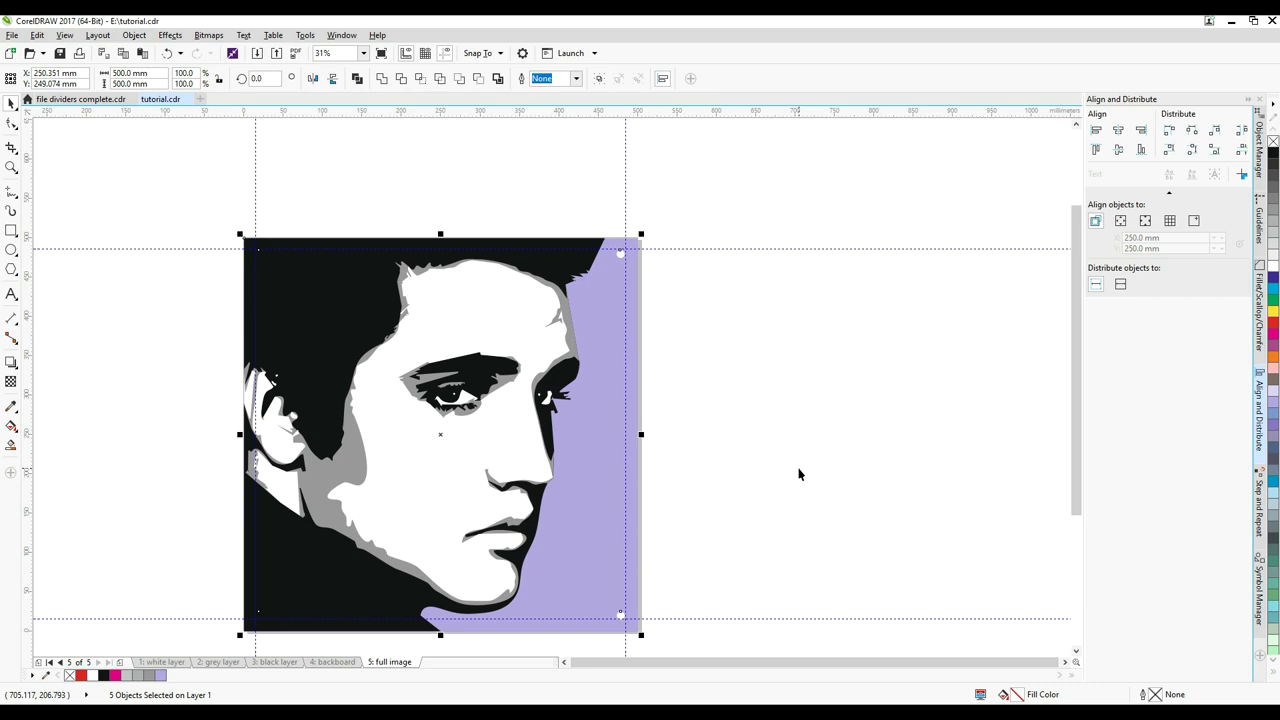
pyautogui.click(799, 474)
# - On the backboard page, give the square and circles red outlines and a white fill, and return to the full image page
pyautogui.click(332, 662)
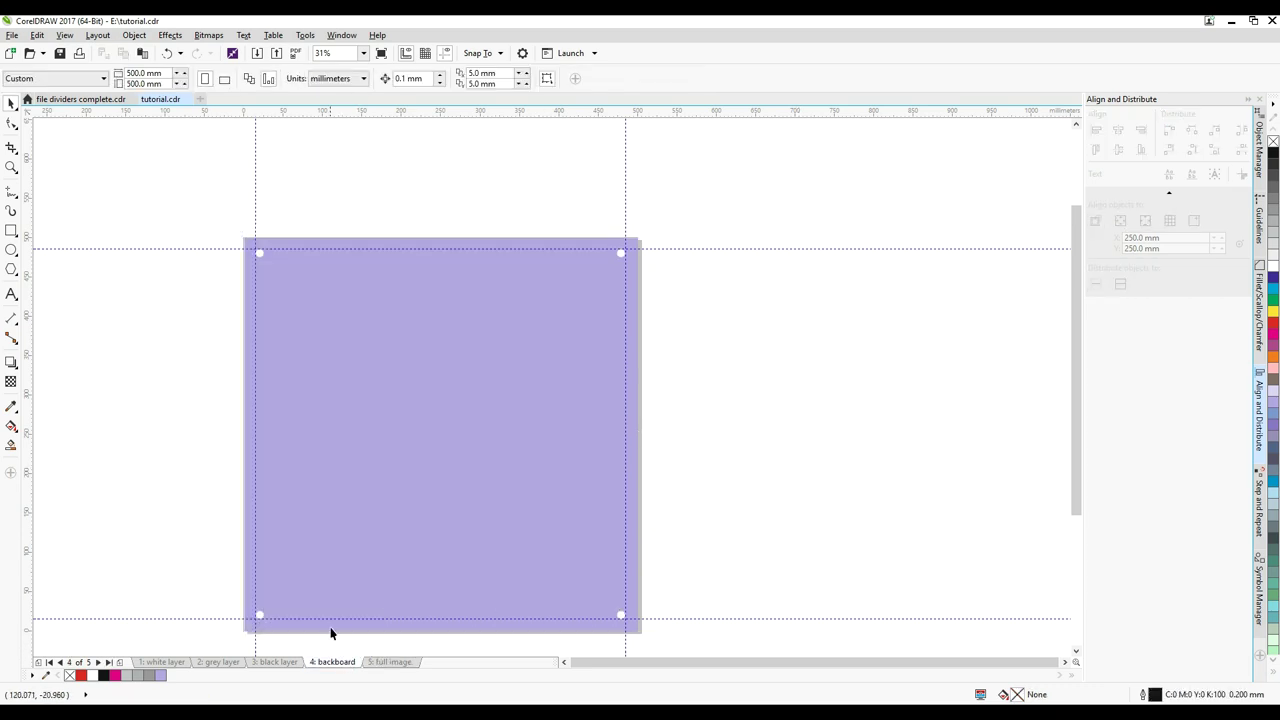
pyautogui.moveTo(767, 638); pyautogui.dragTo(767, 636)
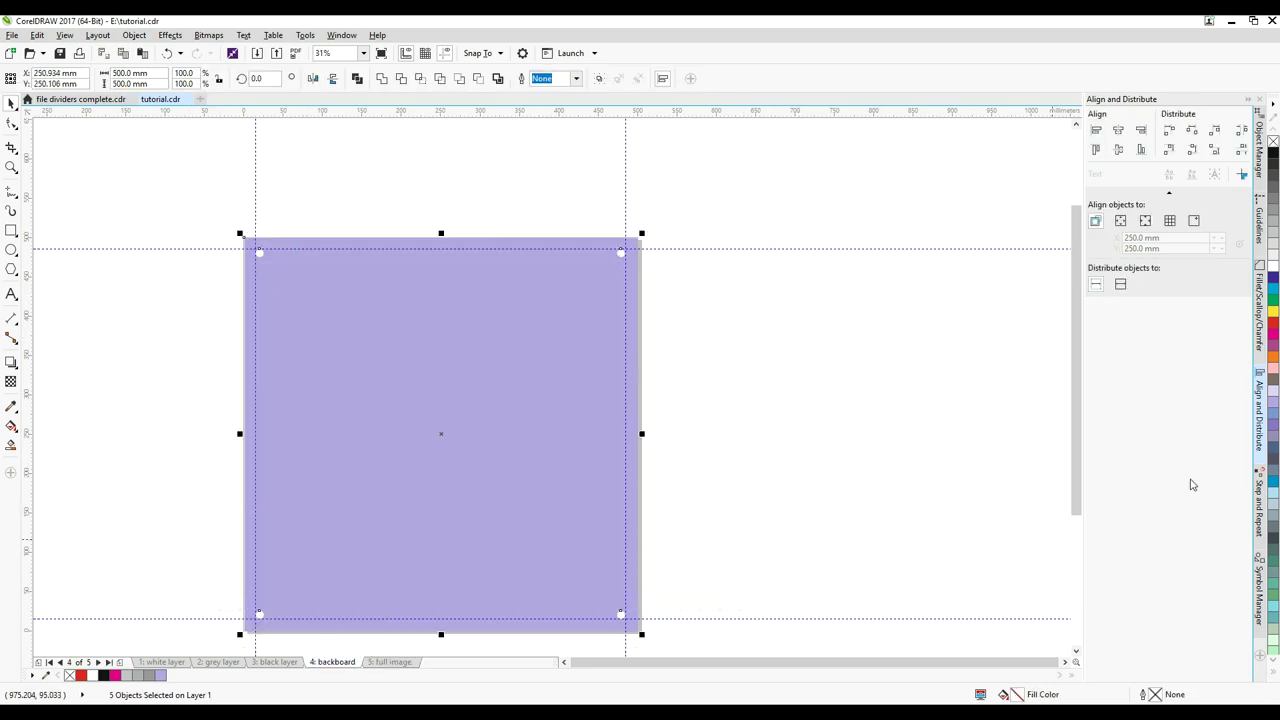
pyautogui.rightClick(1273, 325)
pyautogui.click(1273, 266)
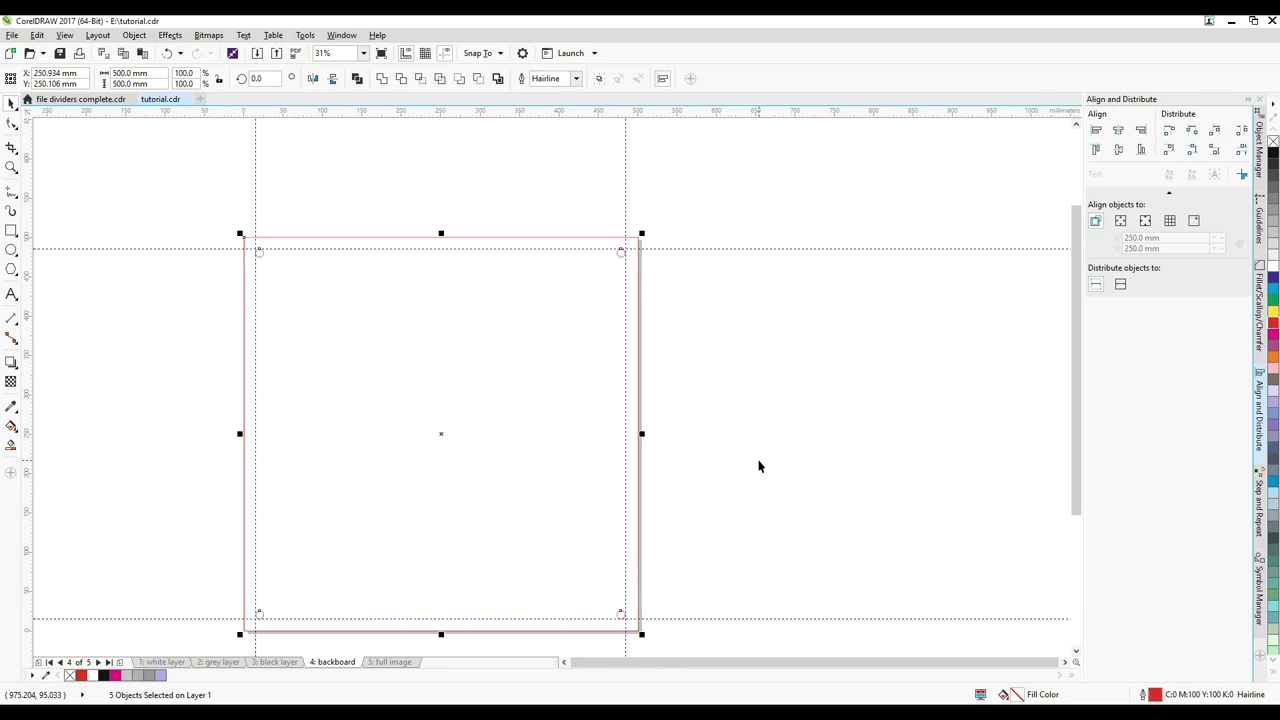
pyautogui.click(758, 466)
pyautogui.click(394, 662)
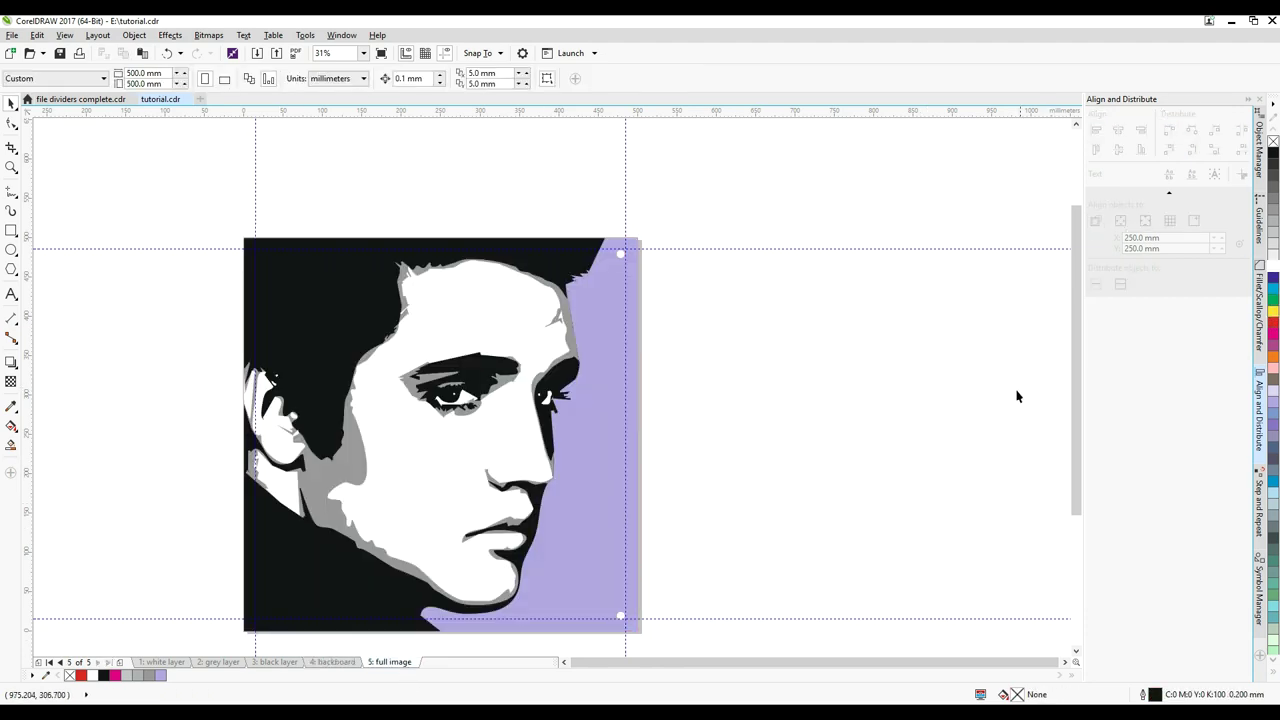
pyautogui.scroll(-2, 1017, 397)
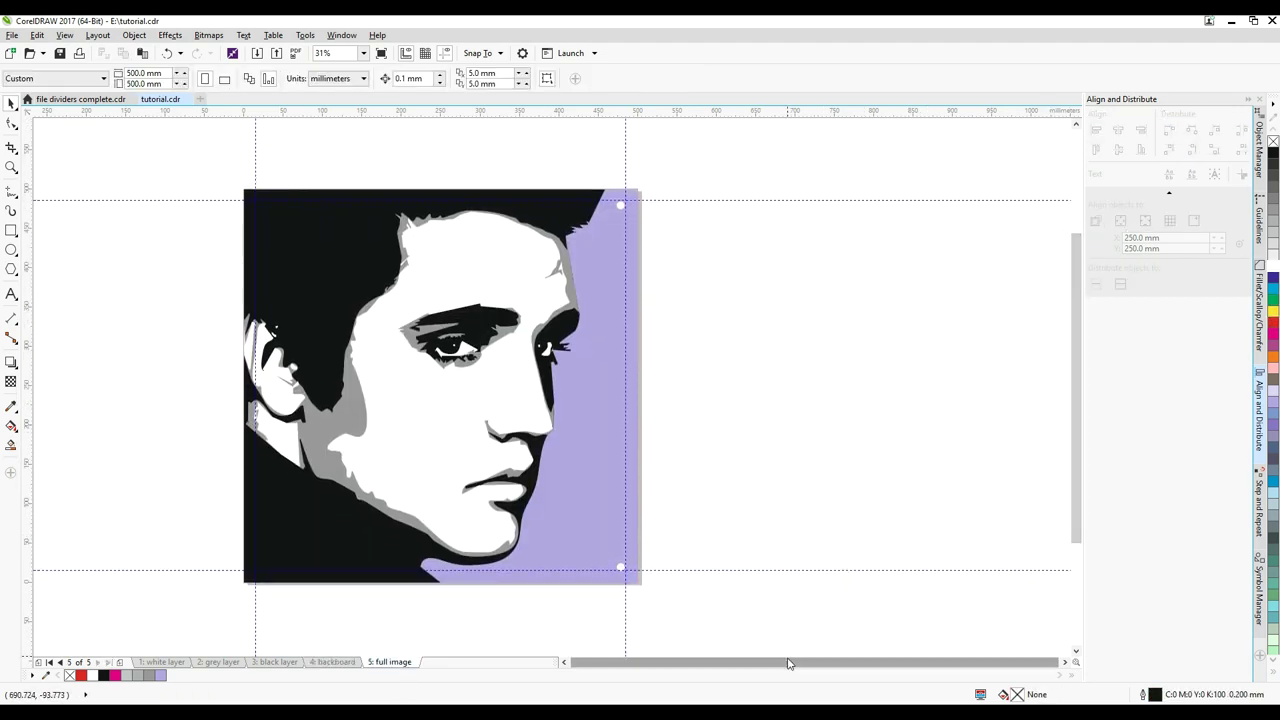